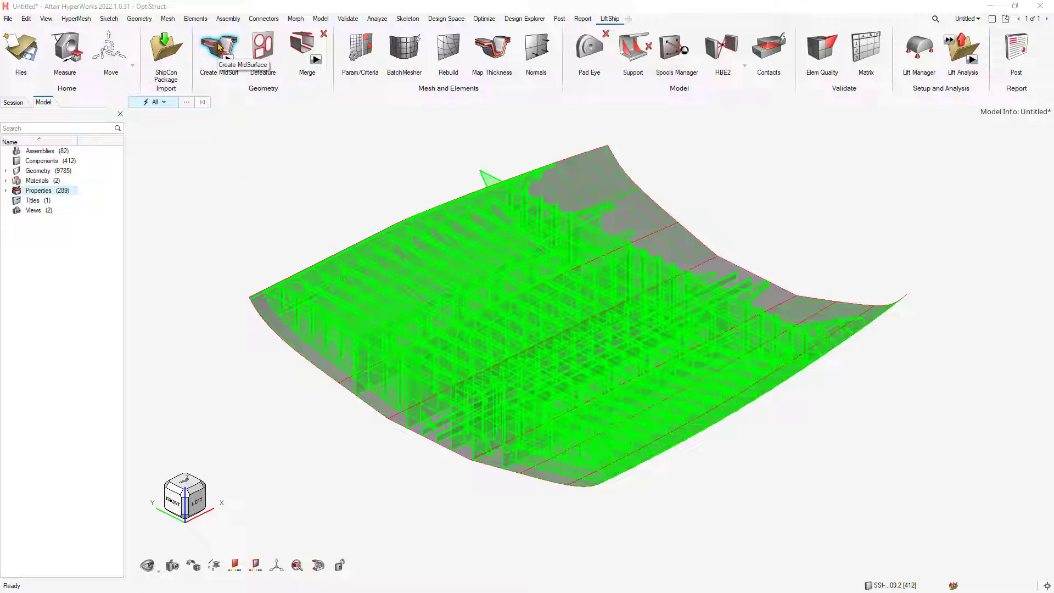
# - Start the midsurface creation tool and check its option for merging solids in part
pyautogui.click(218, 48)
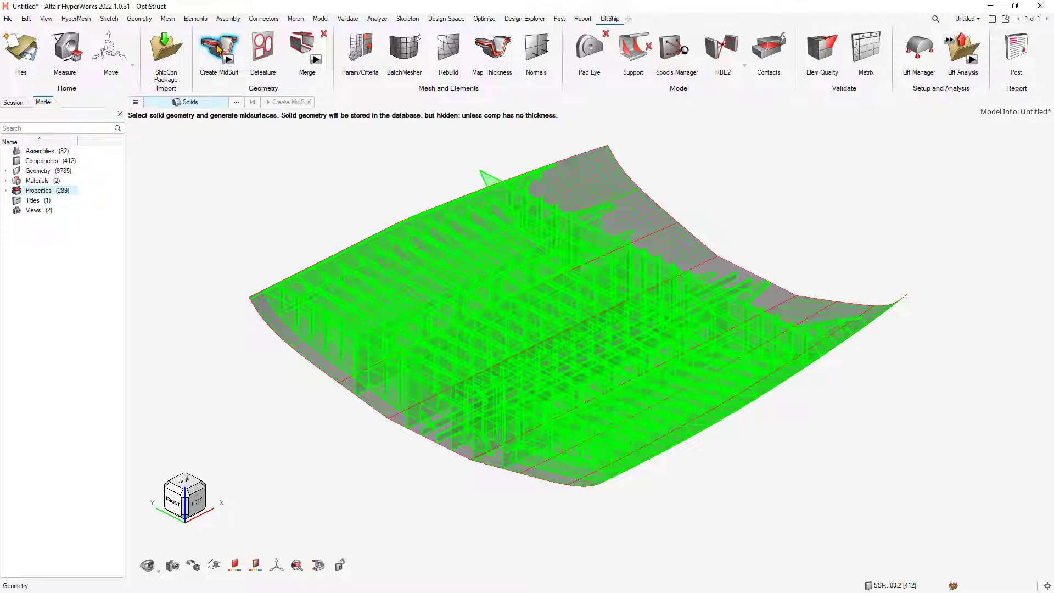
pyautogui.click(136, 102)
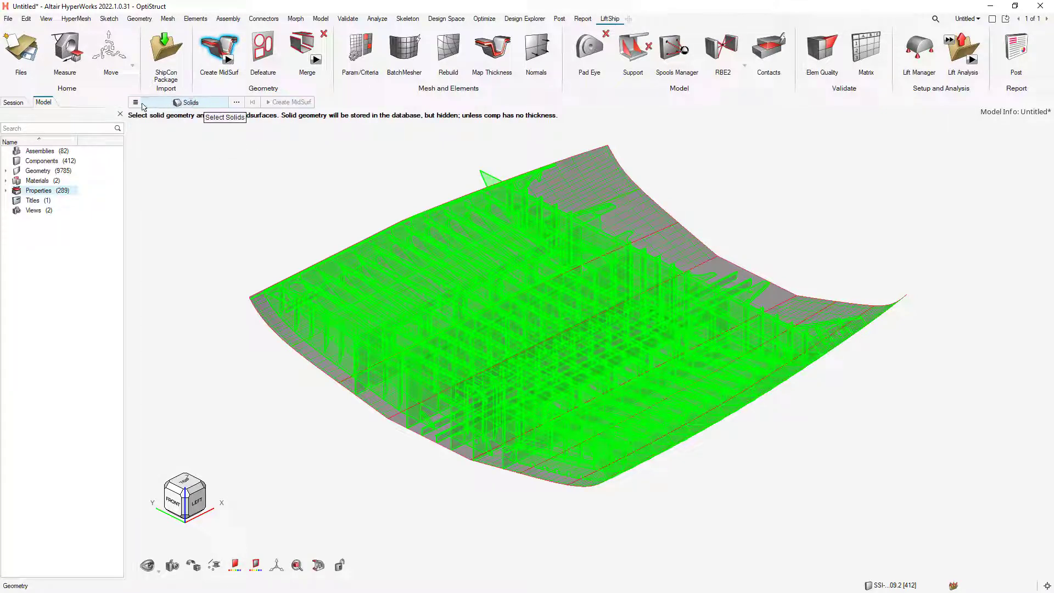
pyautogui.moveTo(135, 103)
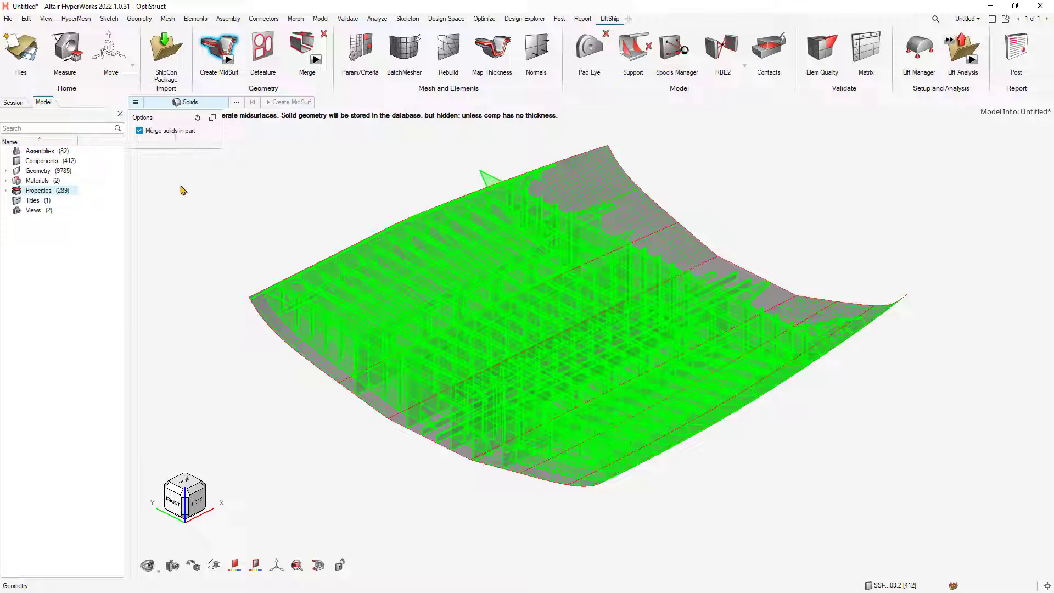
pyautogui.click(257, 163)
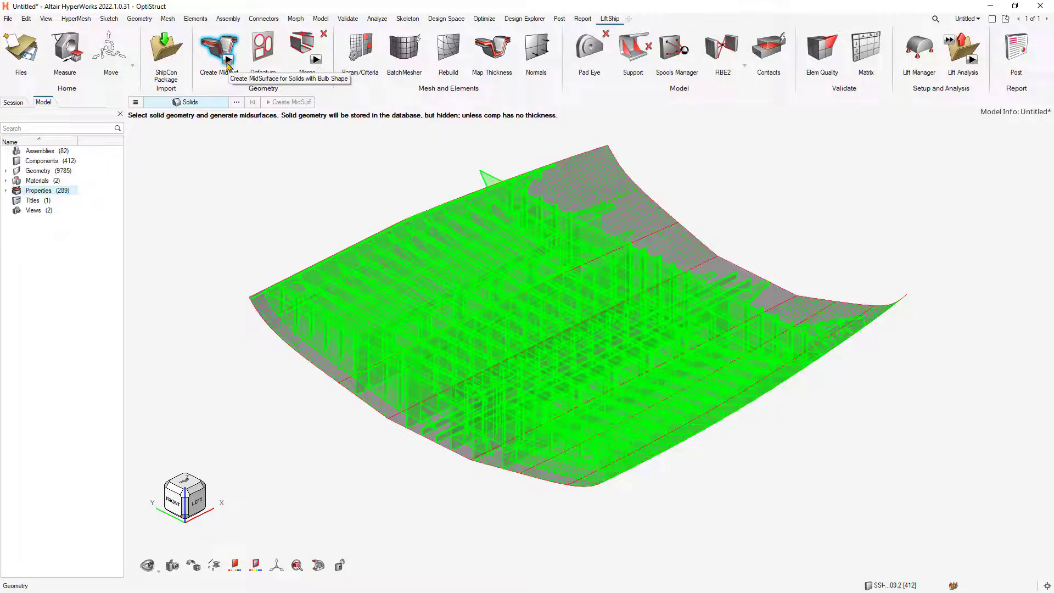
# - Isolate the bulb-profile stiffener component near the front edge of the hull block
pyautogui.moveTo(250, 364); pyautogui.dragTo(259, 298, button='right')
pyautogui.scroll(4, 362, 300)
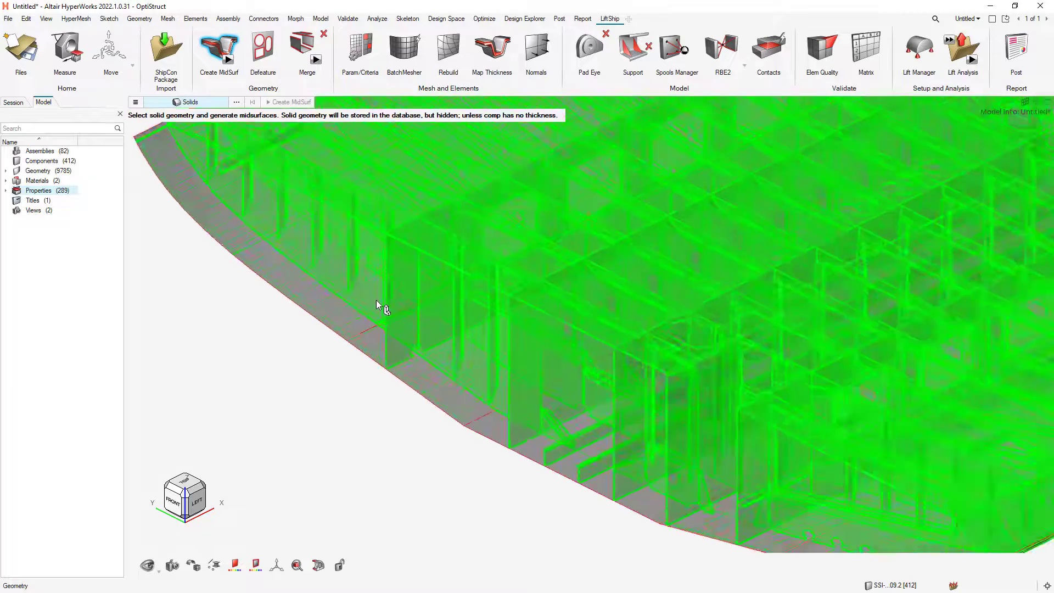
pyautogui.scroll(8, 377, 300)
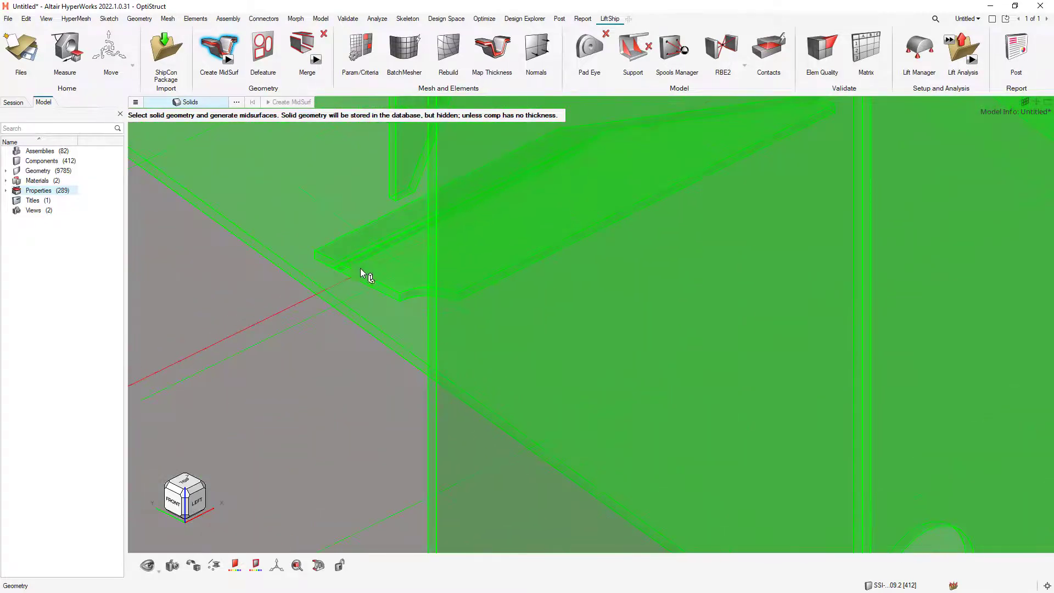
pyautogui.moveTo(374, 276); pyautogui.dragTo(323, 302, button='right')
pyautogui.moveTo(327, 303); pyautogui.dragTo(393, 325, button='middle')
pyautogui.moveTo(626, 278); pyautogui.dragTo(298, 242, button='right')
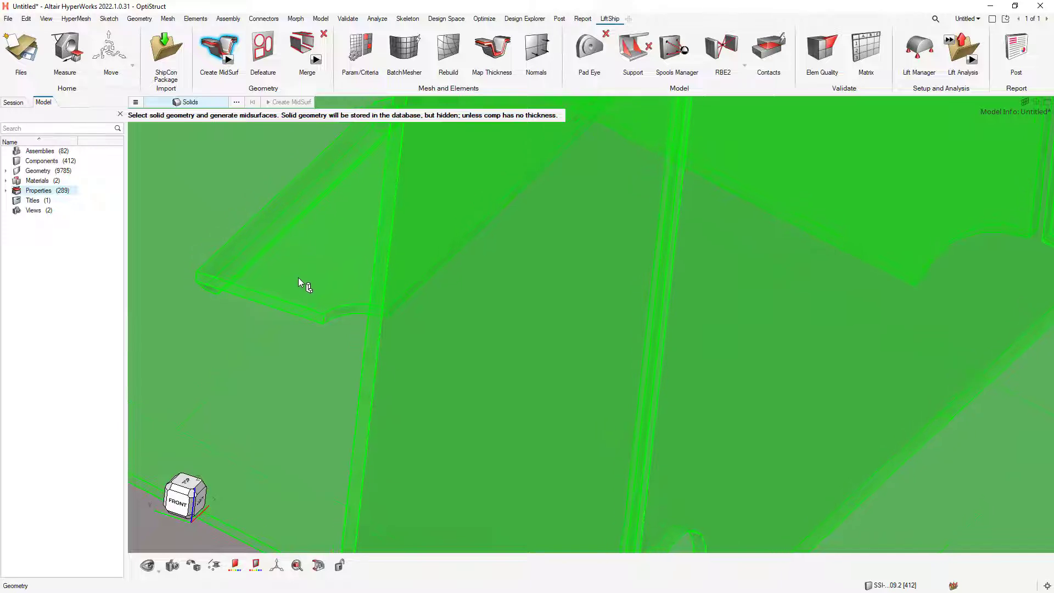
pyautogui.press('Escape')
pyautogui.click(285, 242)
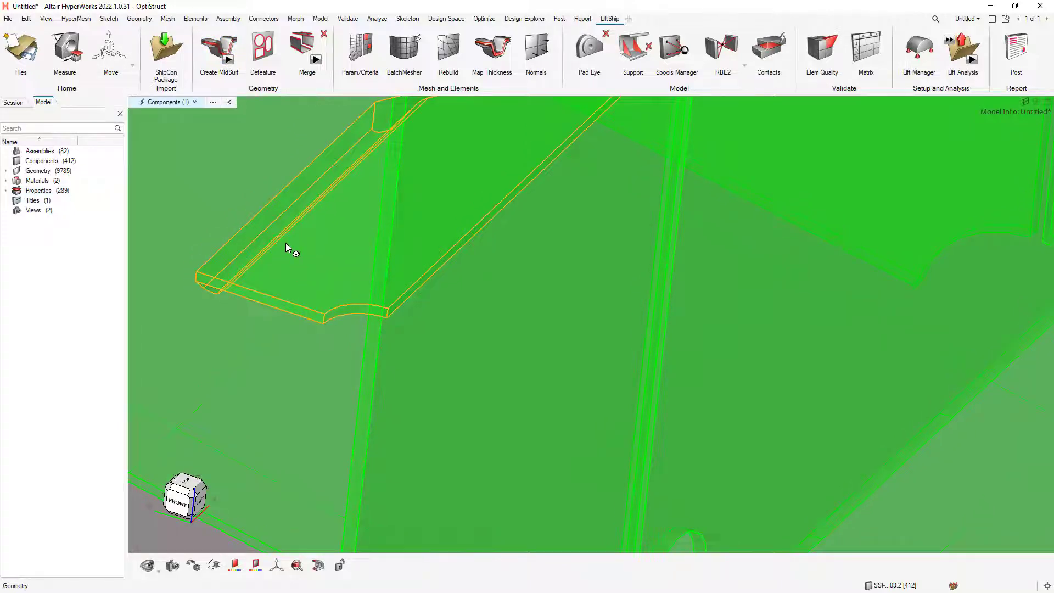
pyautogui.press('i')
pyautogui.moveTo(288, 261); pyautogui.dragTo(377, 270, button='middle')
pyautogui.moveTo(300, 214); pyautogui.dragTo(430, 196, button='right')
pyautogui.click(326, 268)
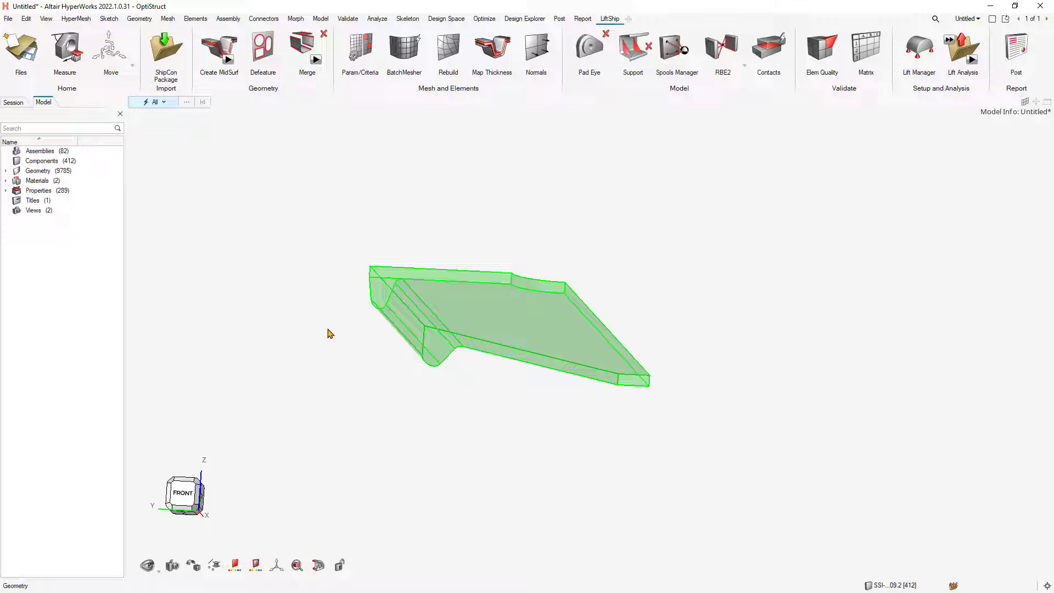
# - Create a bulb-shape midsurface for the isolated stiffener solid with a MidMesh element size of 10.00 and inspect it
pyautogui.click(228, 58)
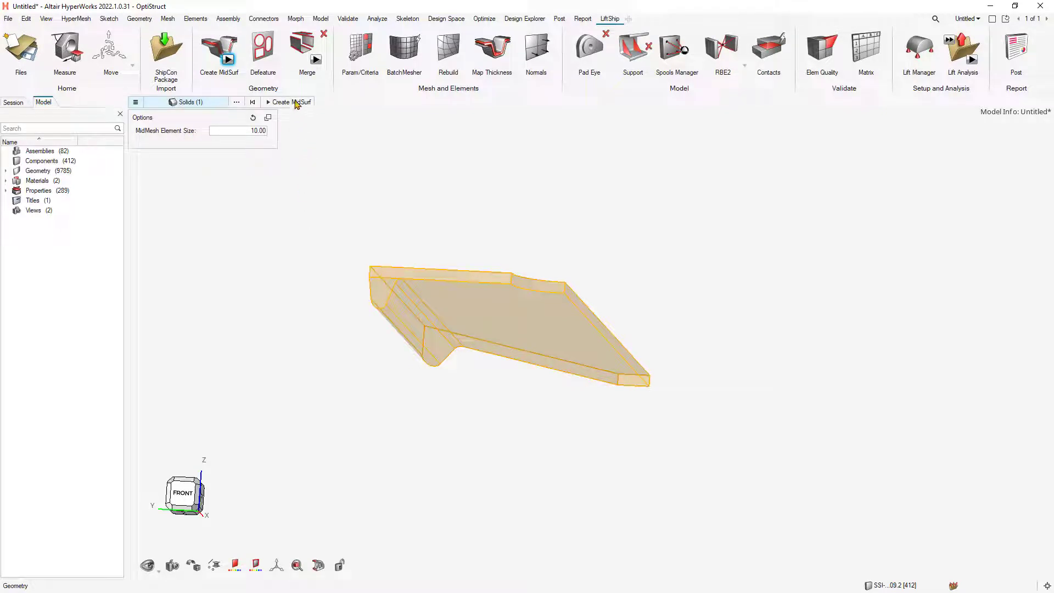
pyautogui.click(291, 102)
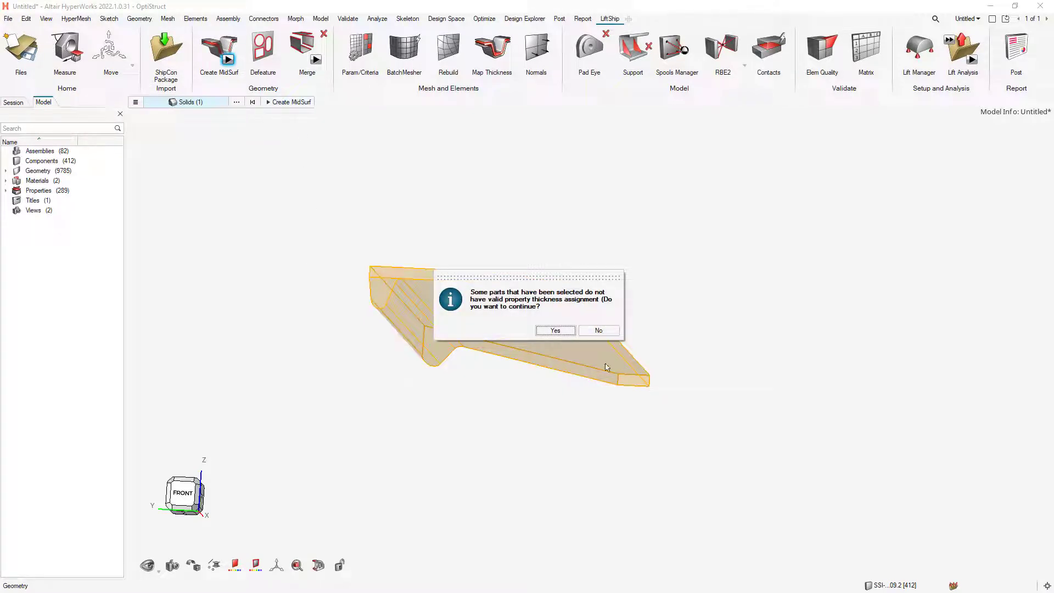
pyautogui.click(556, 330)
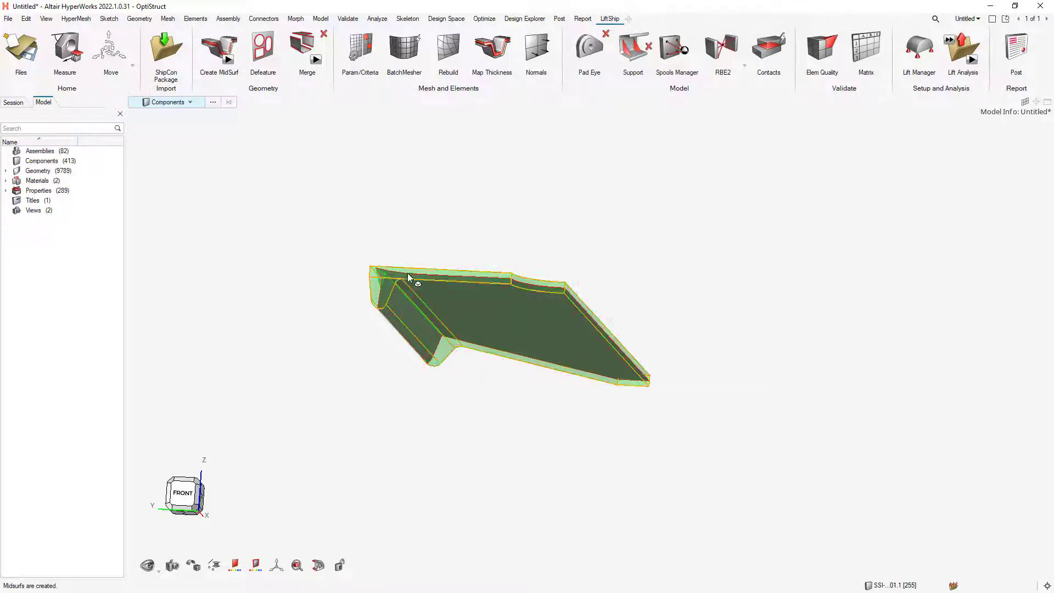
pyautogui.moveTo(511, 326); pyautogui.dragTo(513, 311, button='middle')
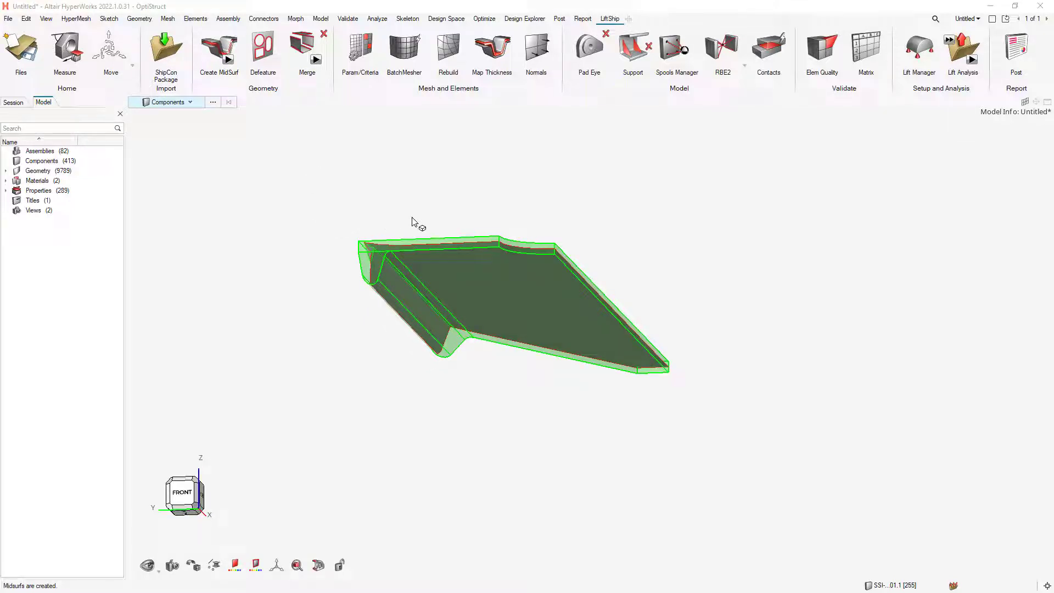
pyautogui.moveTo(413, 221); pyautogui.dragTo(434, 233, button='middle')
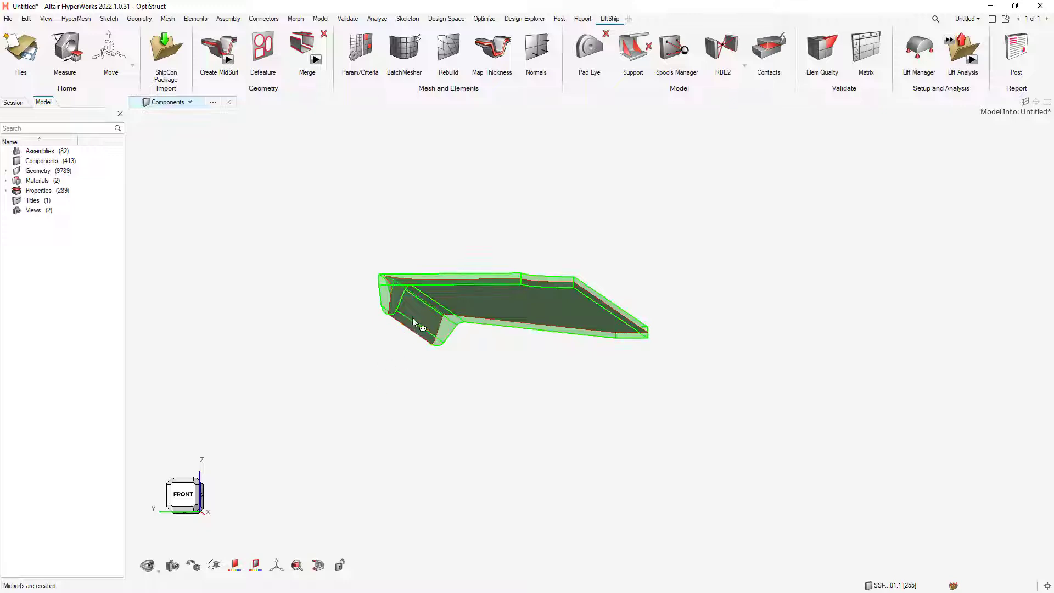
# - Undo the bulb midsurface, adjust the MidMesh element size, and generate the stiffener's midsurface again for inspection
pyautogui.hotkey('ctrl', 'z')
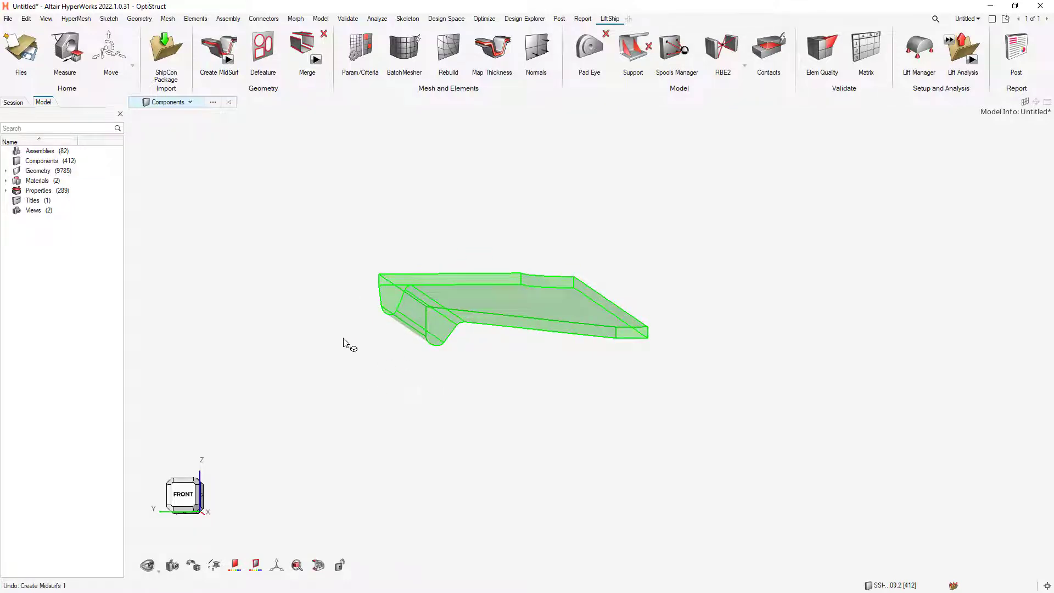
pyautogui.click(224, 58)
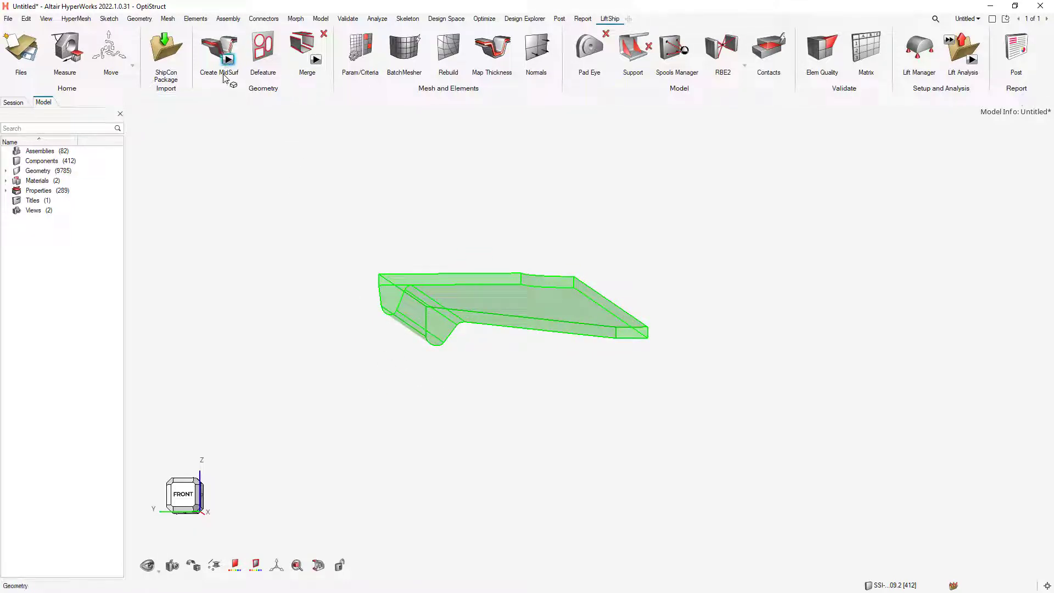
pyautogui.click(136, 103)
pyautogui.click(227, 131)
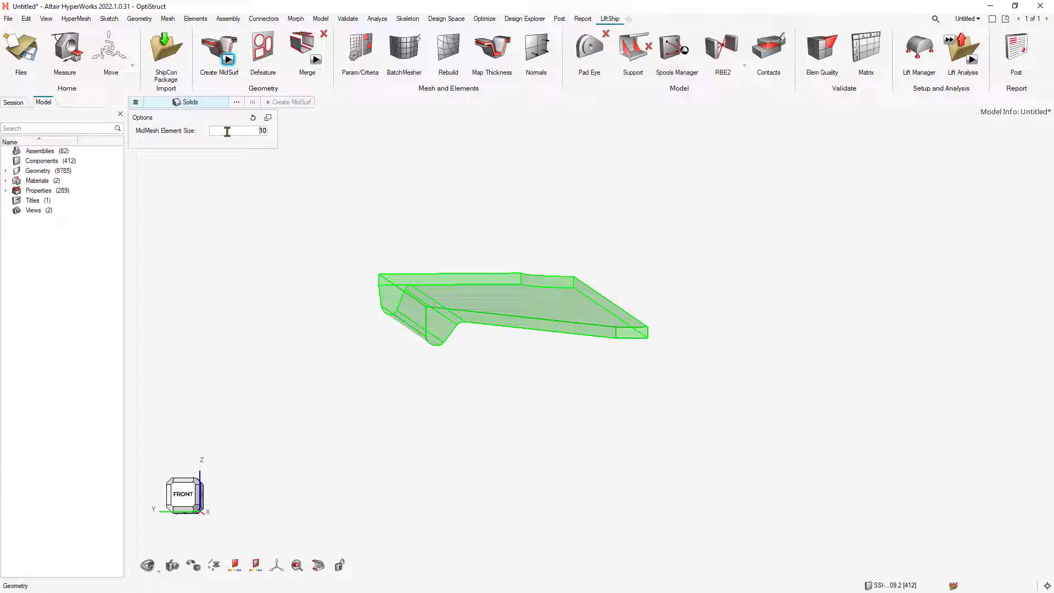
pyautogui.click(397, 281)
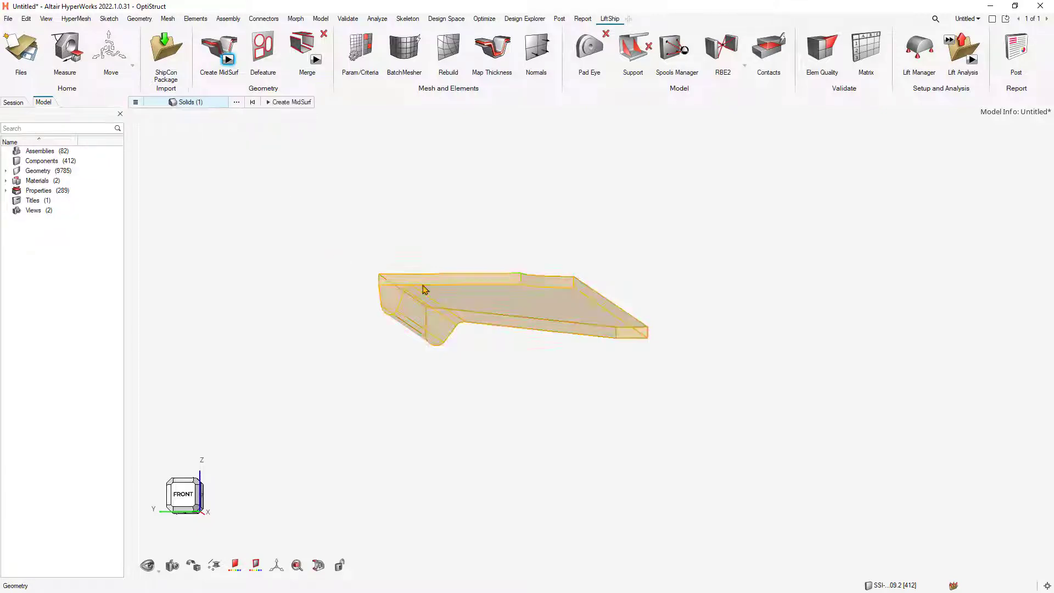
pyautogui.click(295, 103)
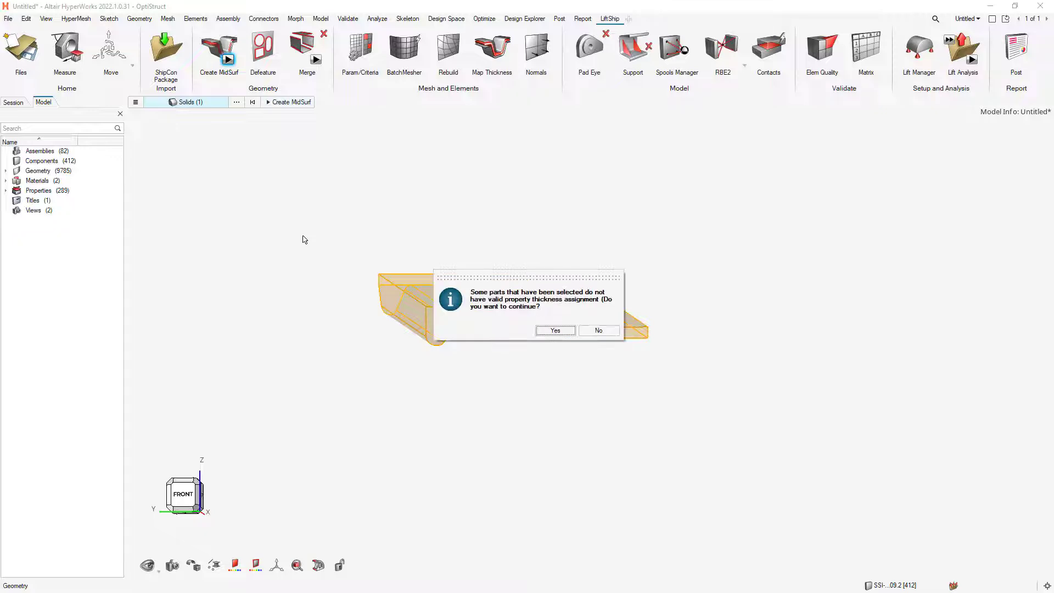
pyautogui.click(552, 333)
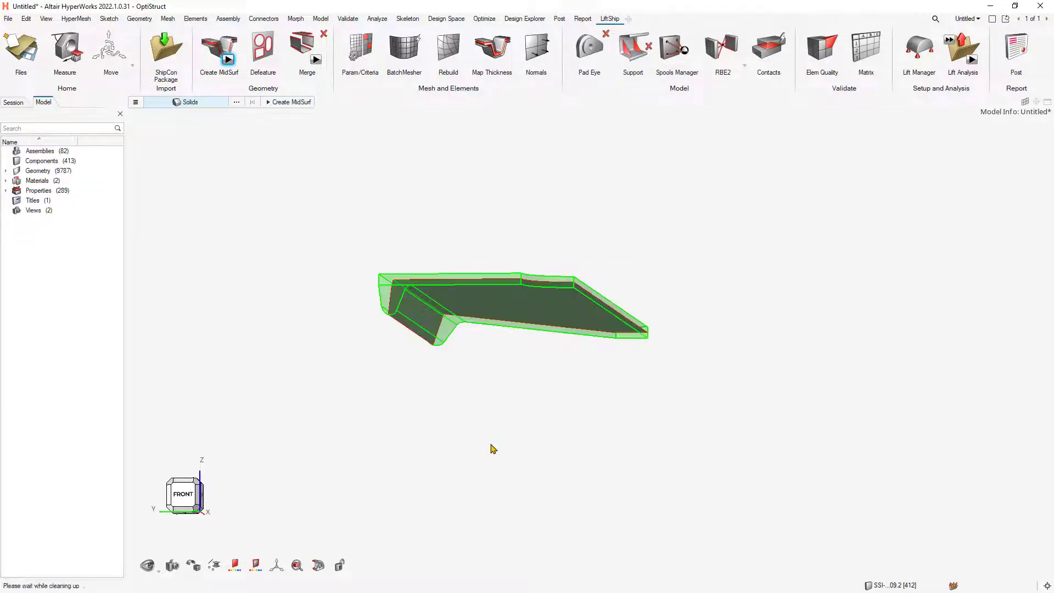
pyautogui.moveTo(452, 263); pyautogui.dragTo(477, 282, button='middle')
pyautogui.moveTo(474, 281); pyautogui.dragTo(471, 278, button='middle')
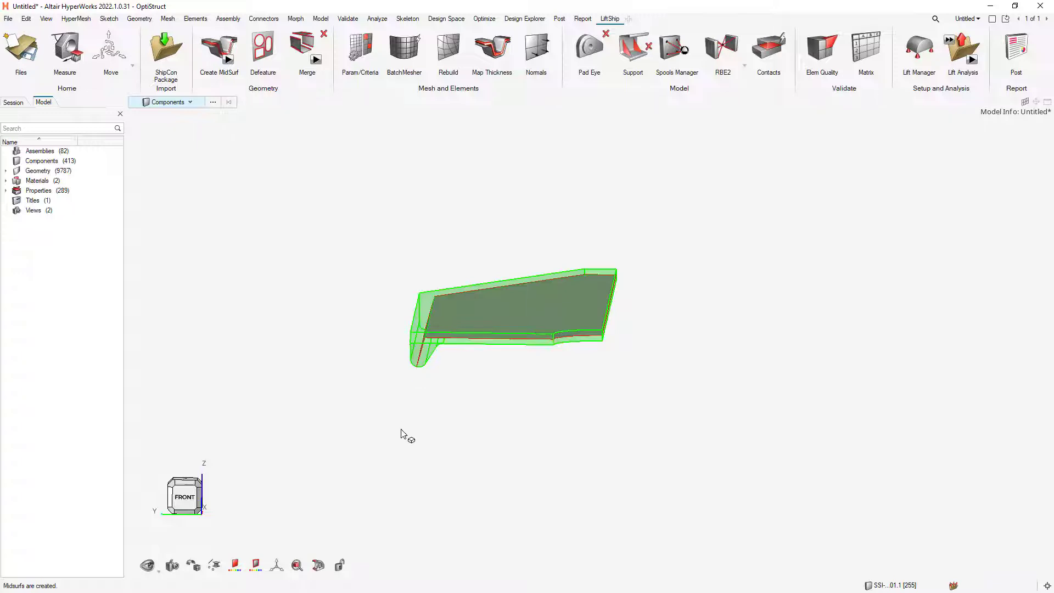
pyautogui.keyDown('ctrl'); pyautogui.moveTo(635, 341); pyautogui.dragTo(608, 337); pyautogui.keyUp('ctrl')
pyautogui.keyDown('ctrl'); pyautogui.moveTo(644, 332); pyautogui.dragTo(638, 352, button='right'); pyautogui.keyUp('ctrl')
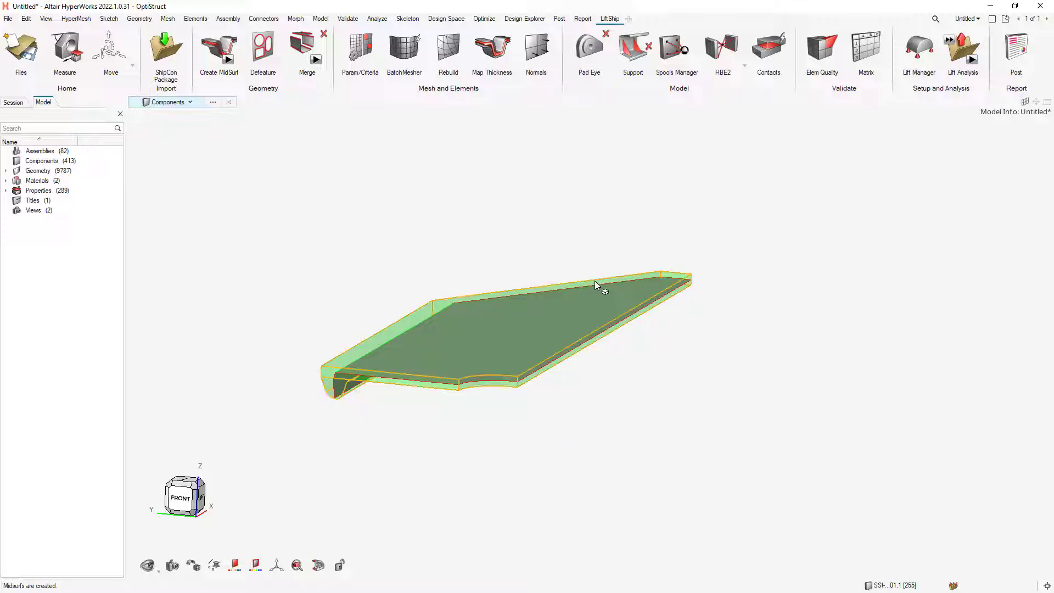
# - Undo the stiffener's regenerated midsurface and show the entire ship block again in an isometric view
pyautogui.hotkey('ctrl', 'z')
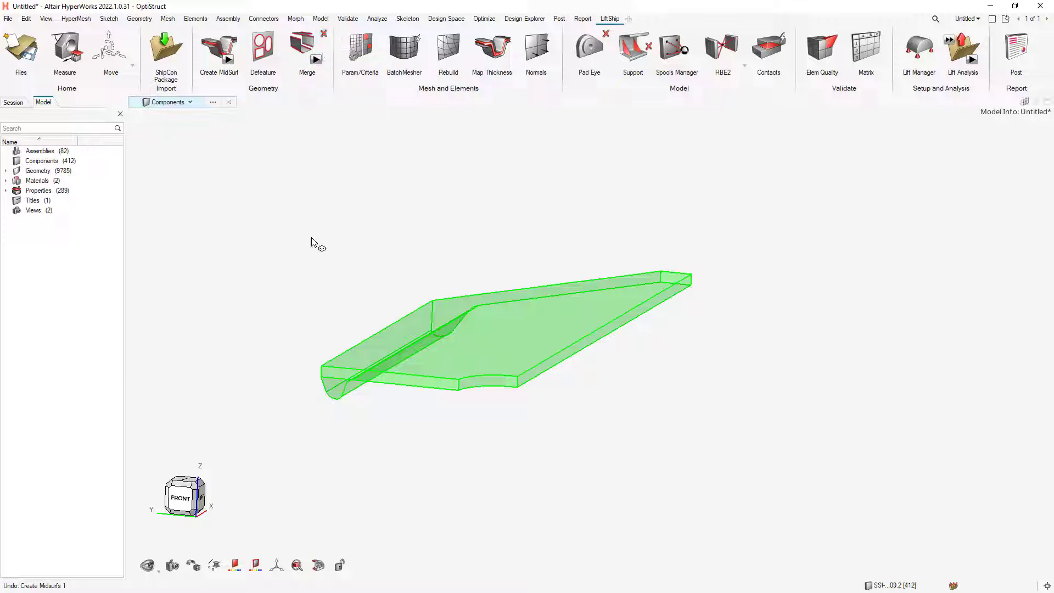
pyautogui.press('Escape')
pyautogui.rightClick(272, 198)
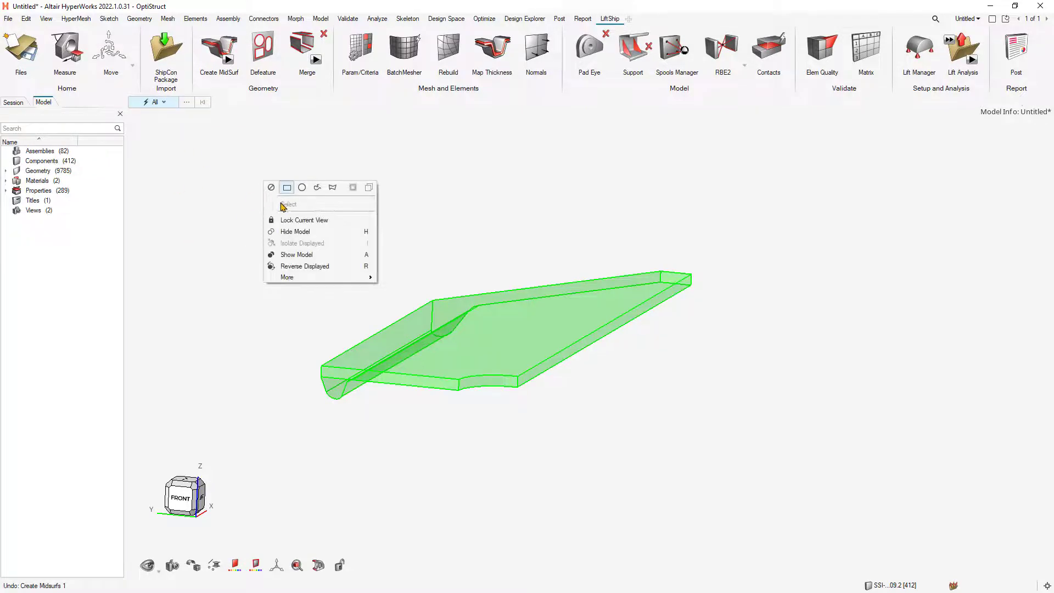
pyautogui.click(329, 255)
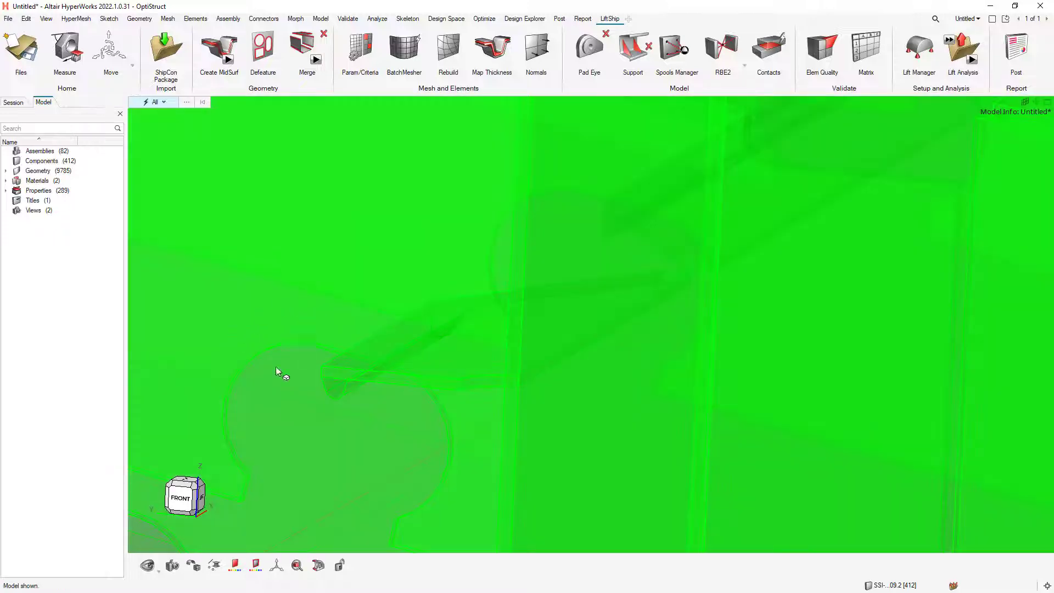
pyautogui.click(202, 481)
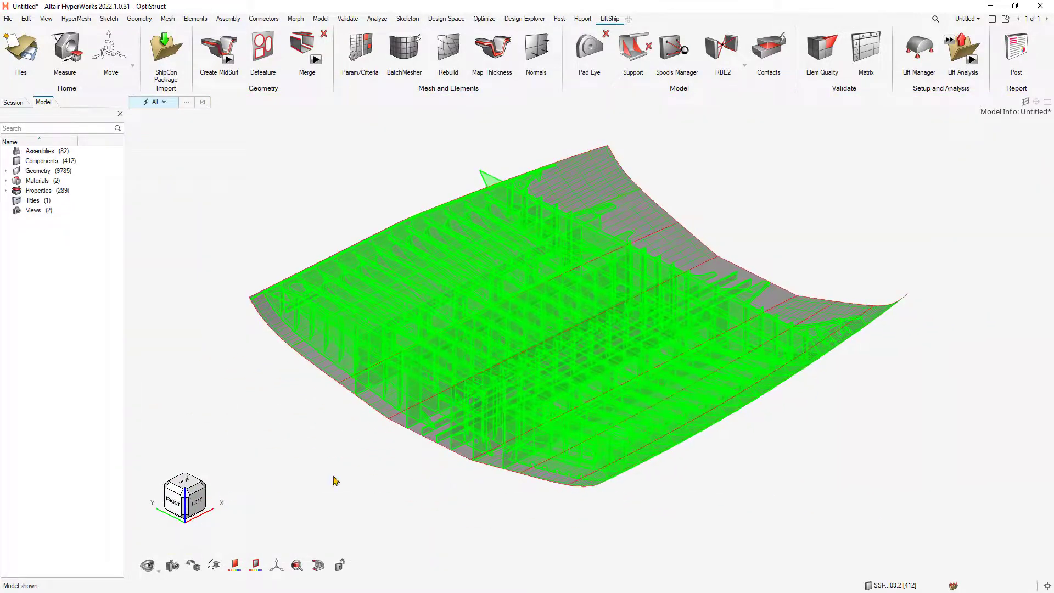
# - Create midsurfaces for all displayed solids, continuing despite parts without a valid thickness assignment
pyautogui.click(226, 47)
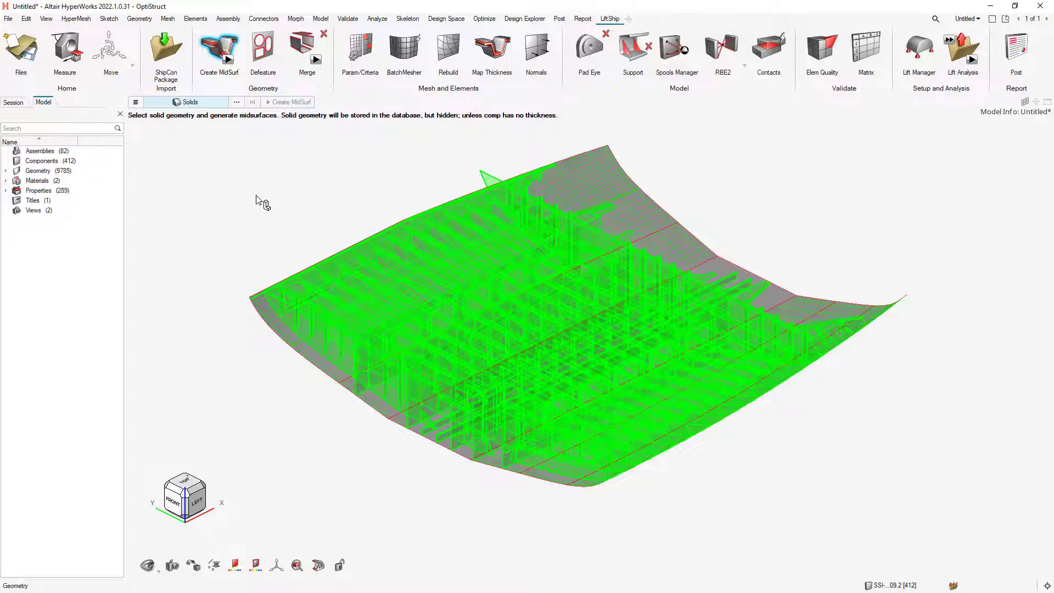
pyautogui.press('d')
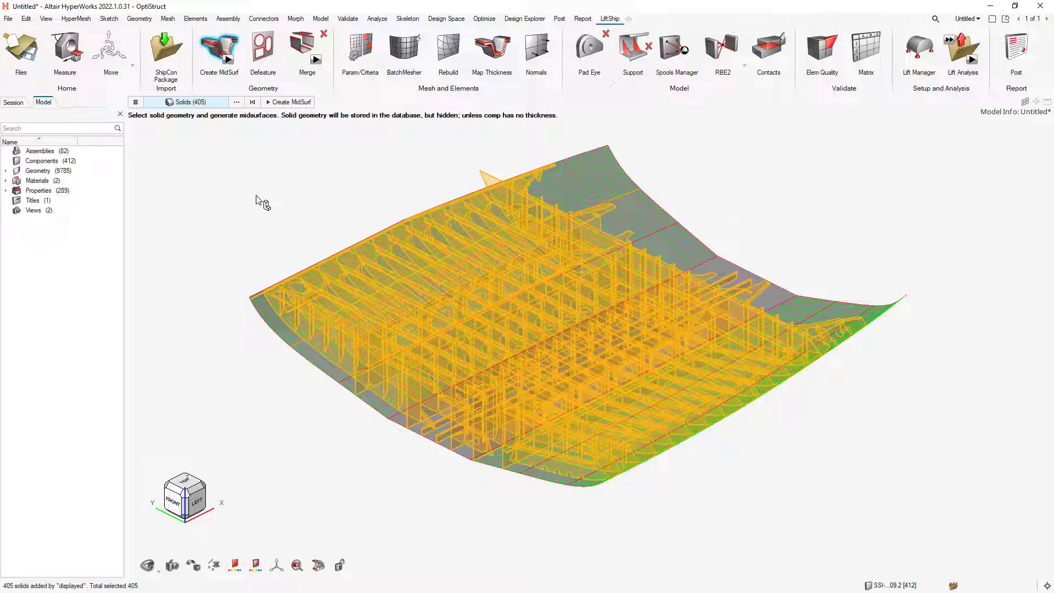
pyautogui.click(282, 102)
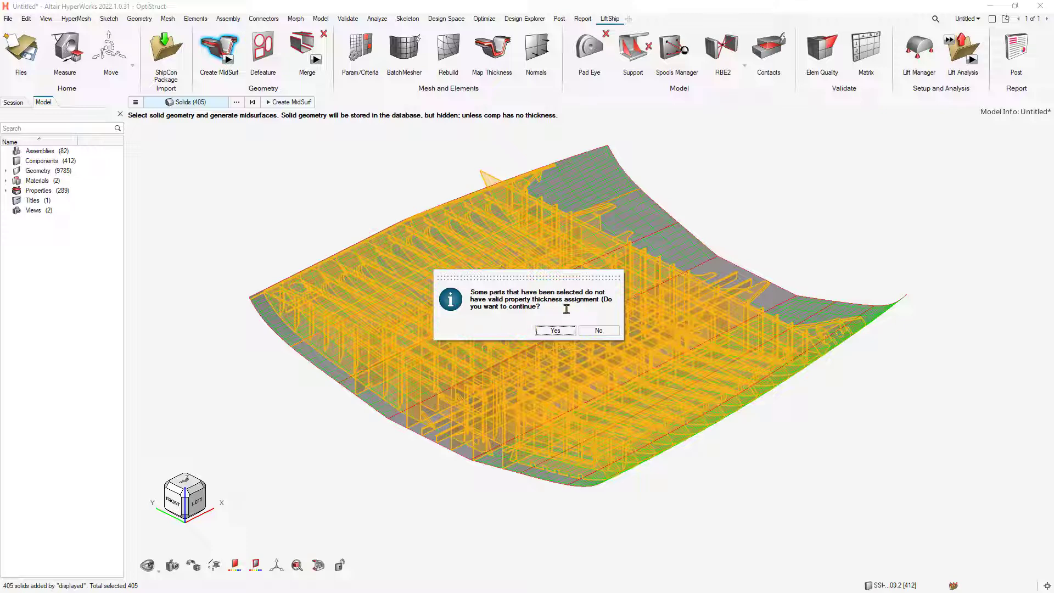
pyautogui.click(555, 330)
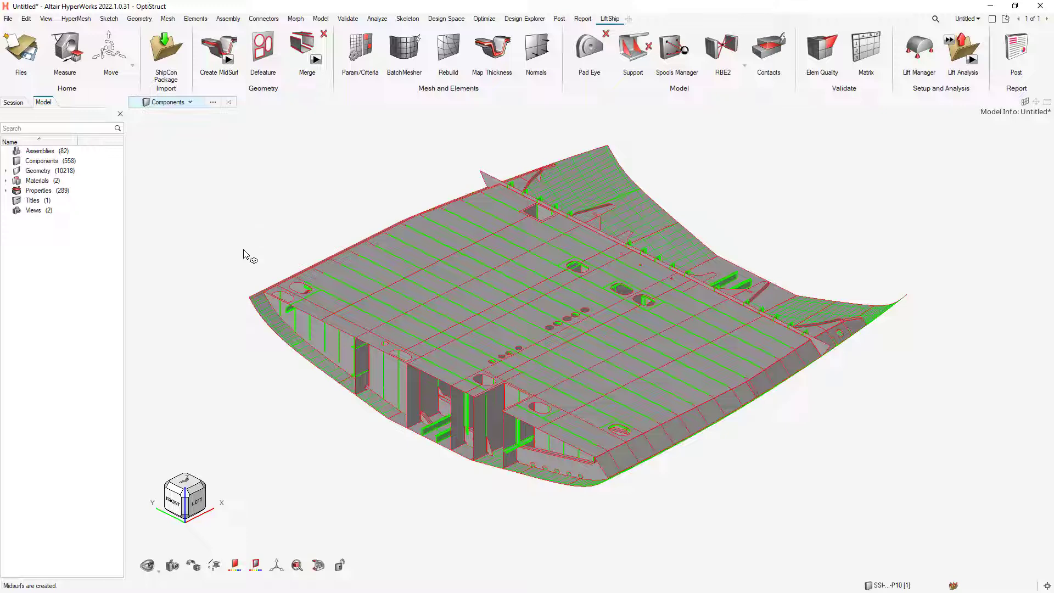
# - List the model's assemblies and examine which components belong to the No_Thickness assembly
pyautogui.doubleClick(40, 154)
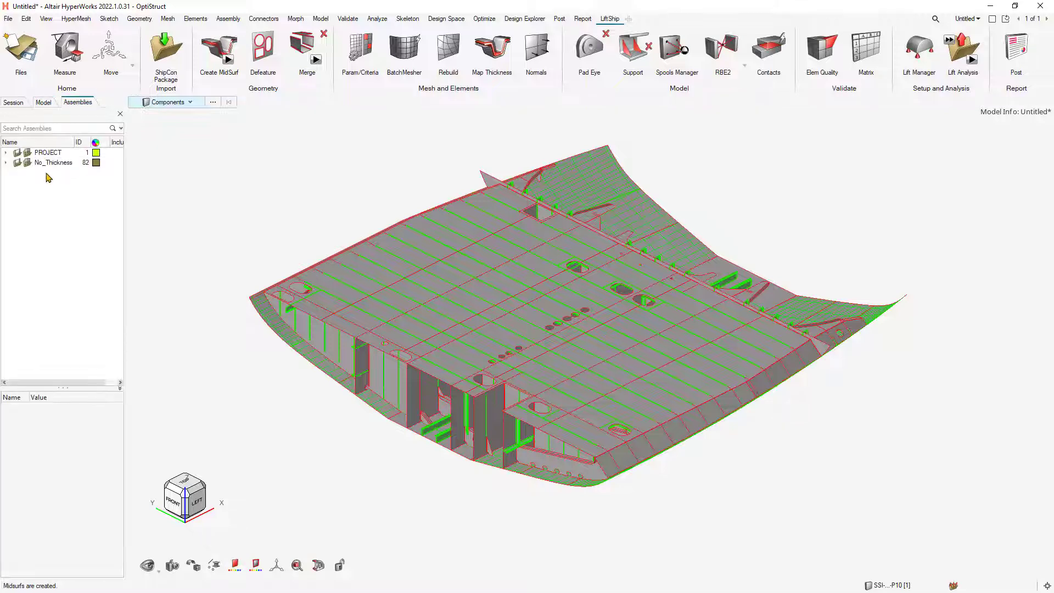
pyautogui.click(38, 164)
pyautogui.rightClick(39, 164)
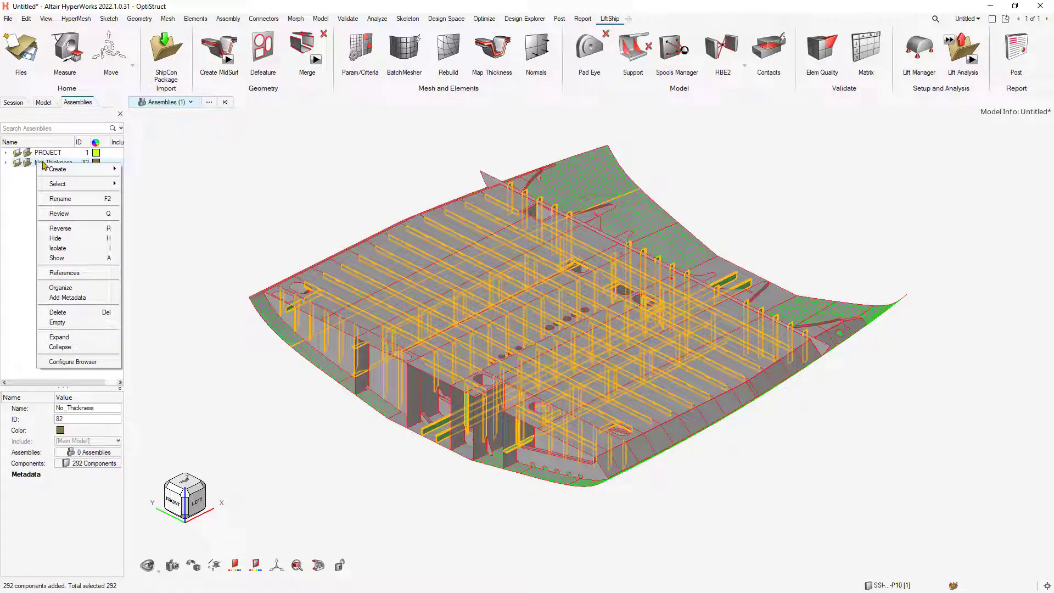
pyautogui.click(201, 236)
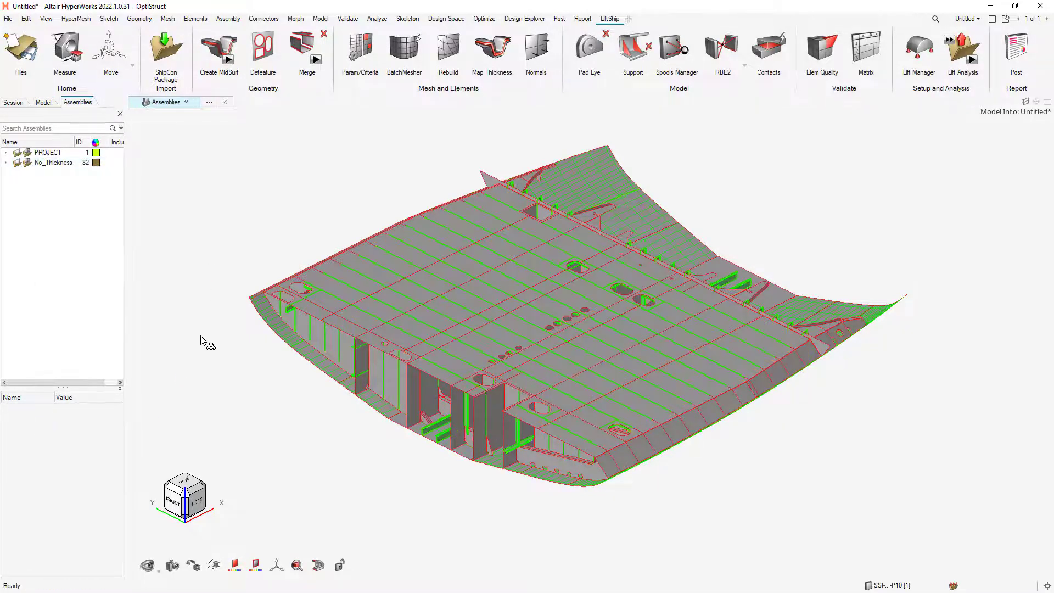
# - Select all solids still displayed in the ship block and hide them
pyautogui.click(148, 102)
pyautogui.moveTo(189, 114); pyautogui.dragTo(882, 537)
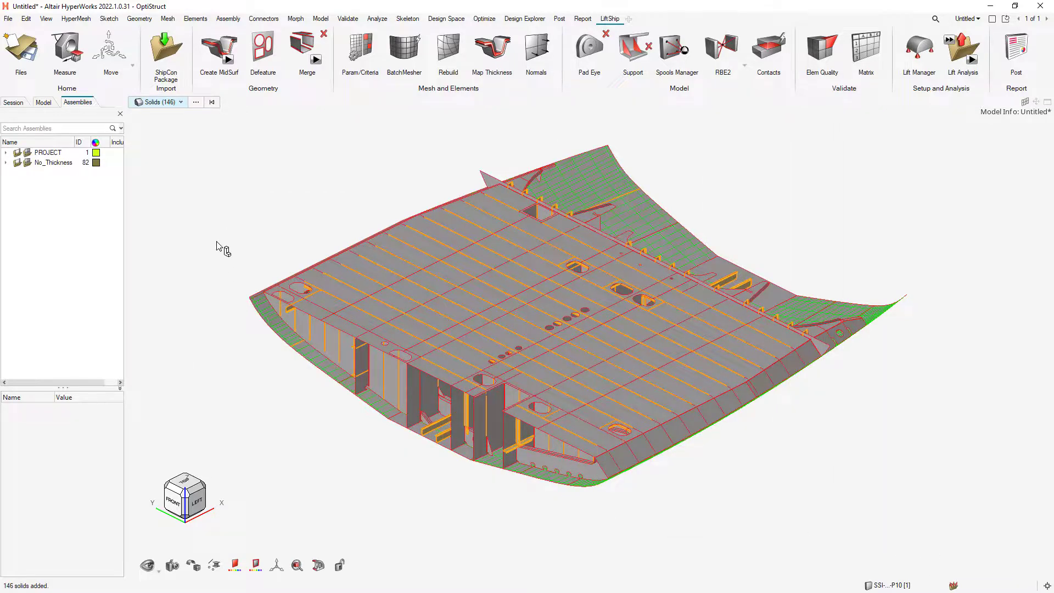
pyautogui.press('h')
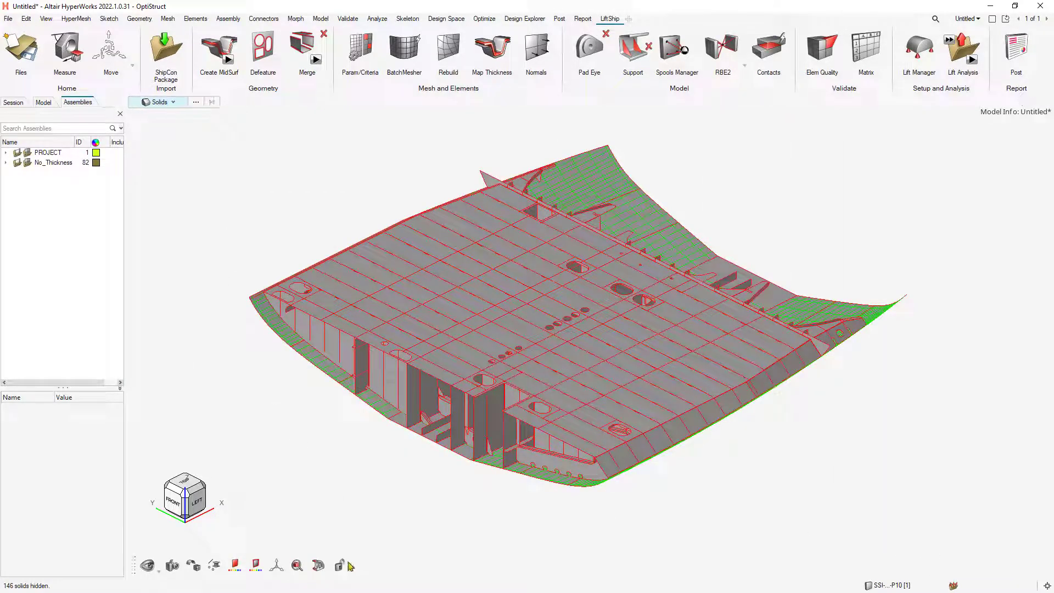
# - Start the Defeature tool, examine the triangular bracket with the rounded corner cutout, and set the pinhole radius limit to 150
pyautogui.click(340, 565)
pyautogui.moveTo(396, 460); pyautogui.dragTo(419, 461, button='middle')
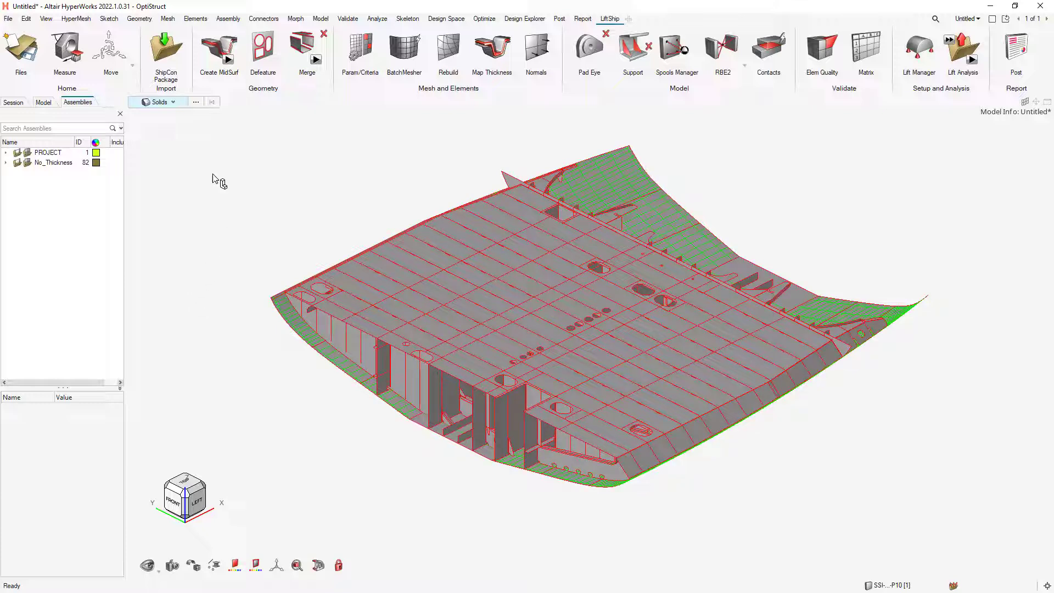
pyautogui.click(266, 54)
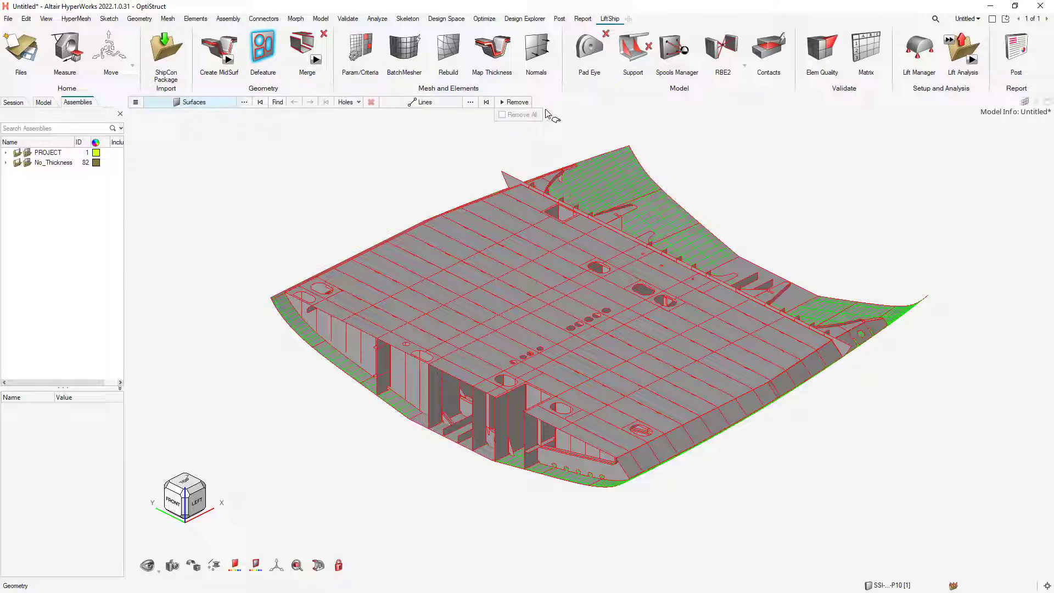
pyautogui.click(135, 103)
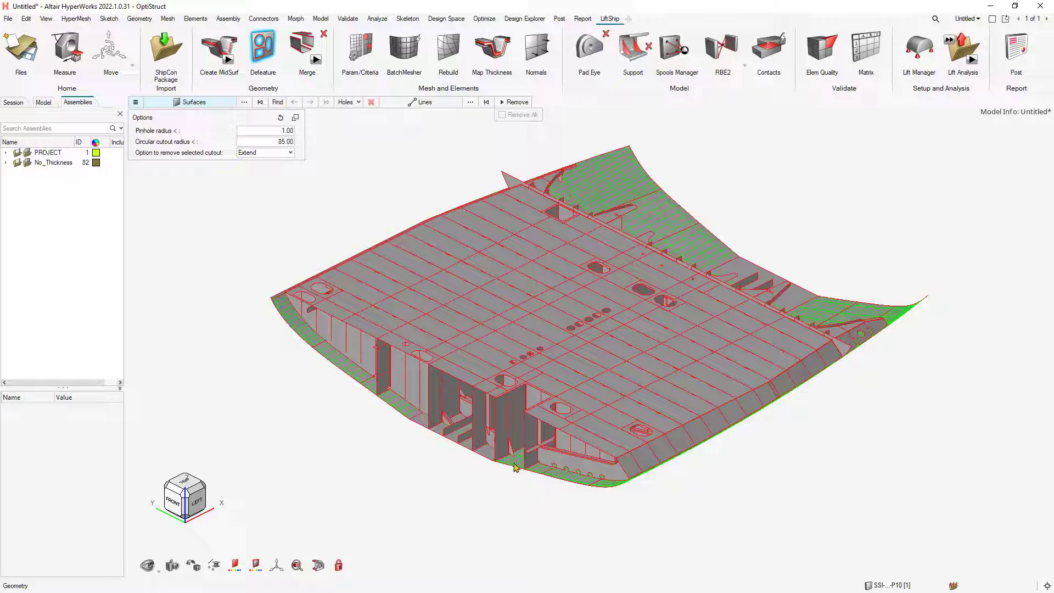
pyautogui.scroll(8, 511, 460)
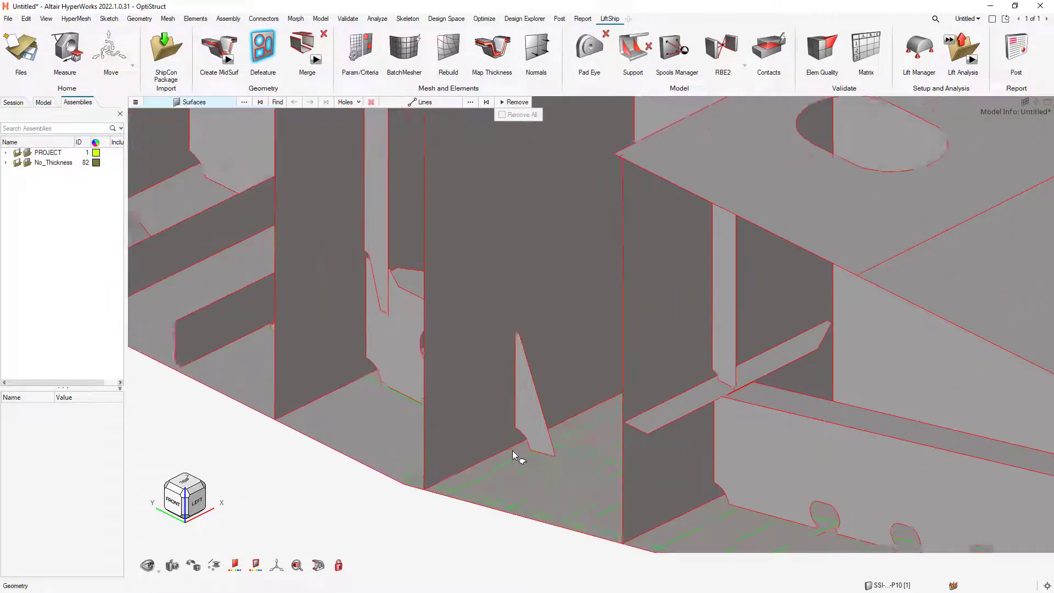
pyautogui.scroll(6, 529, 447)
pyautogui.moveTo(541, 444); pyautogui.dragTo(598, 426, button='middle')
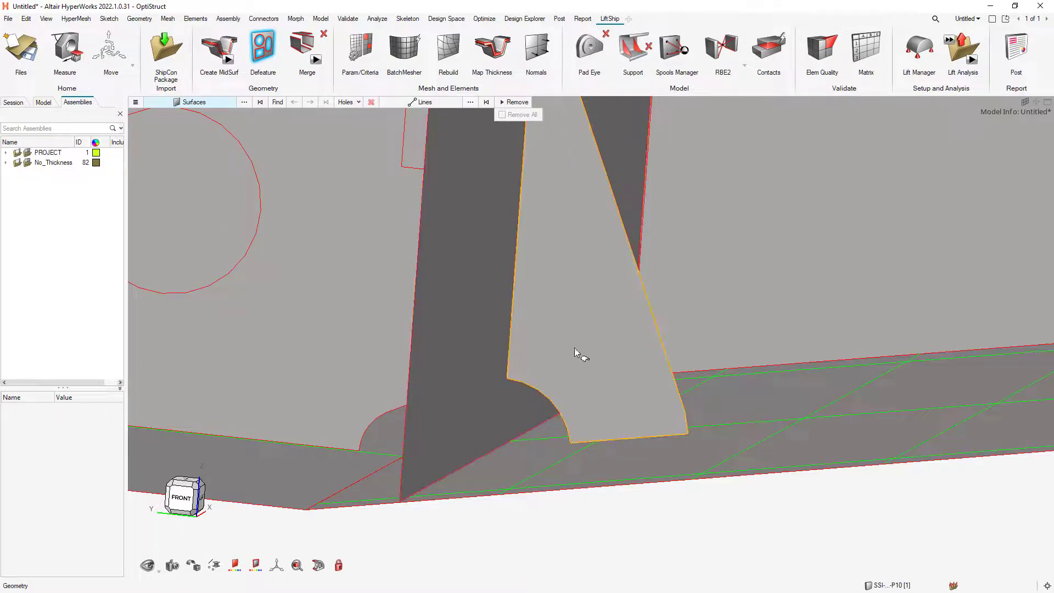
pyautogui.click(135, 102)
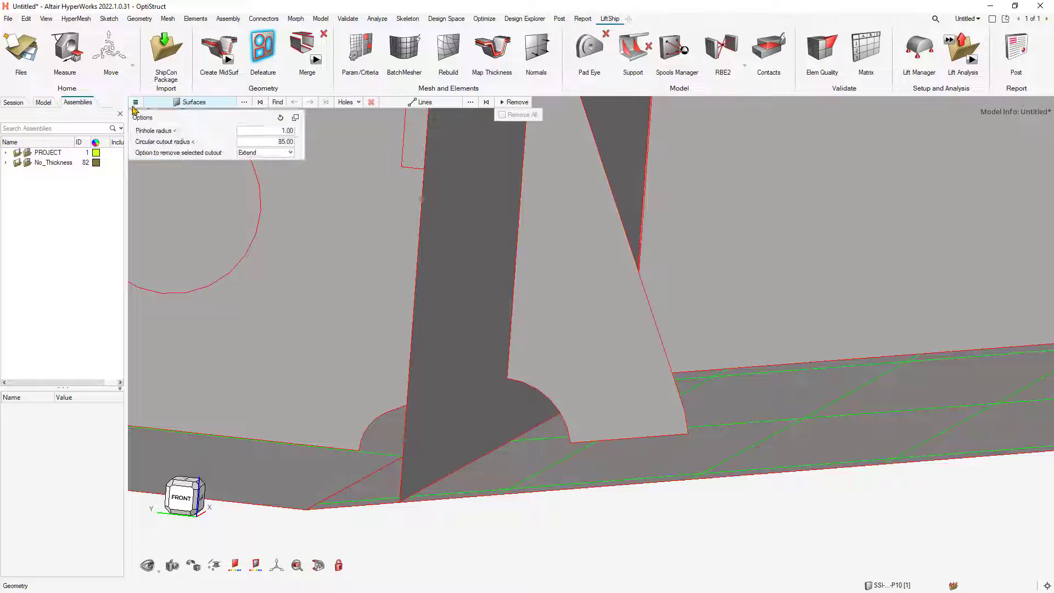
pyautogui.click(246, 128)
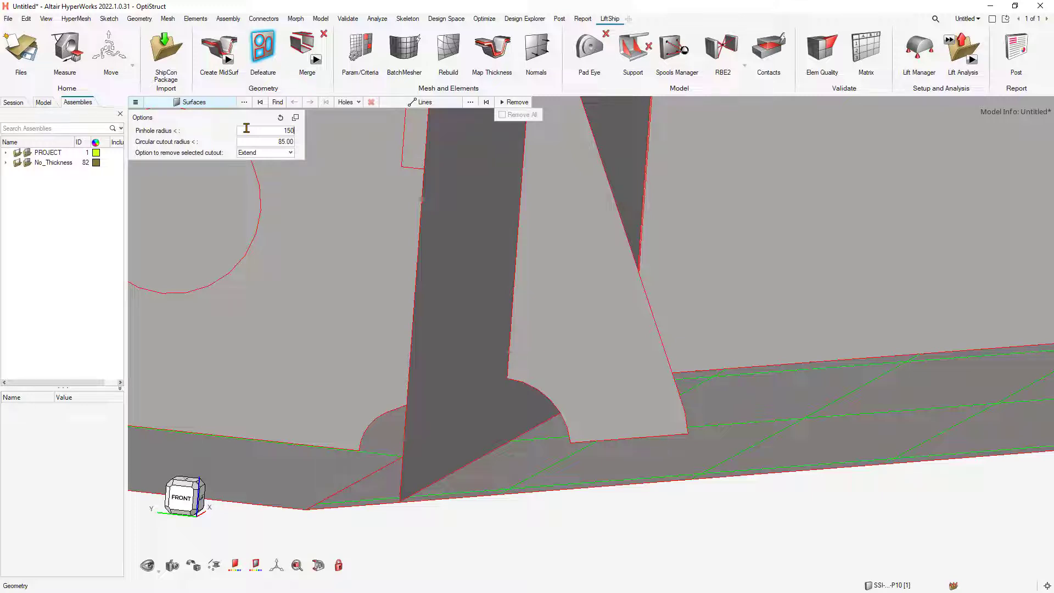
pyautogui.press('Tab')
# - Find the triangular bracket's surface and try removing its rounded corner as Cutouts
pyautogui.click(589, 358)
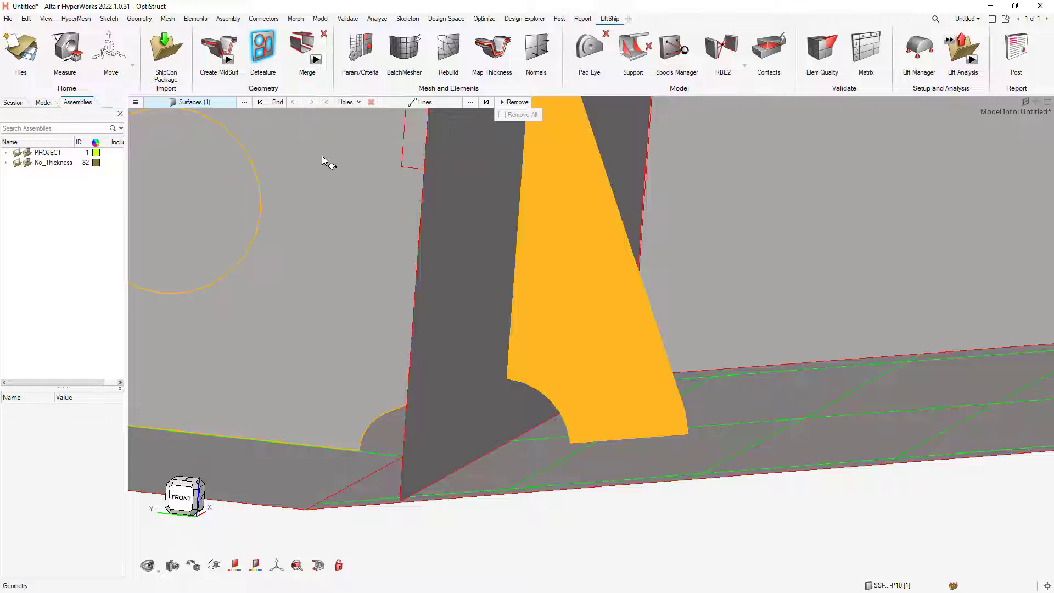
pyautogui.click(278, 103)
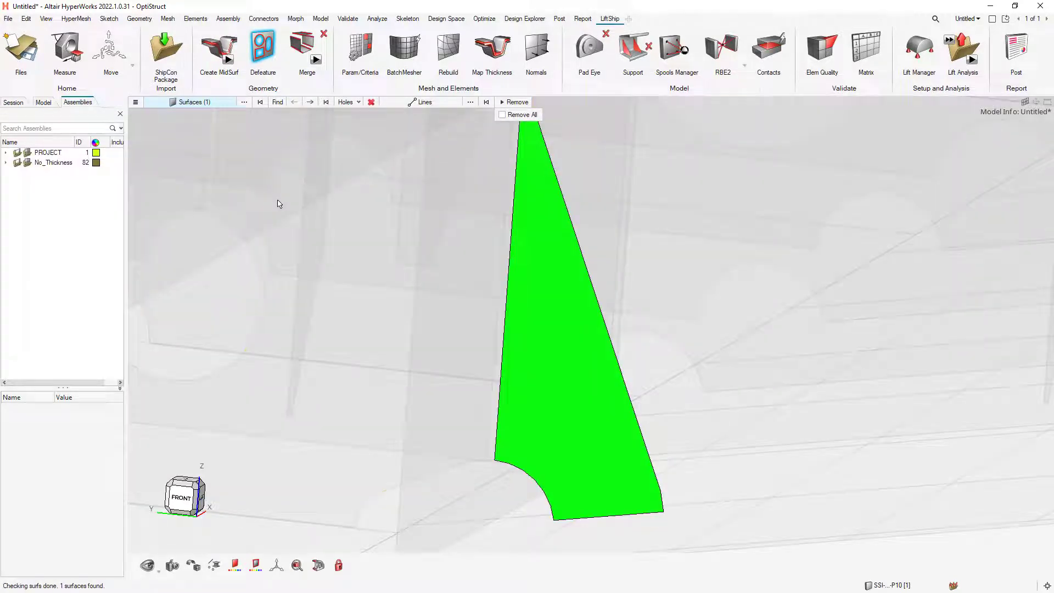
pyautogui.moveTo(602, 433); pyautogui.dragTo(592, 393, button='right')
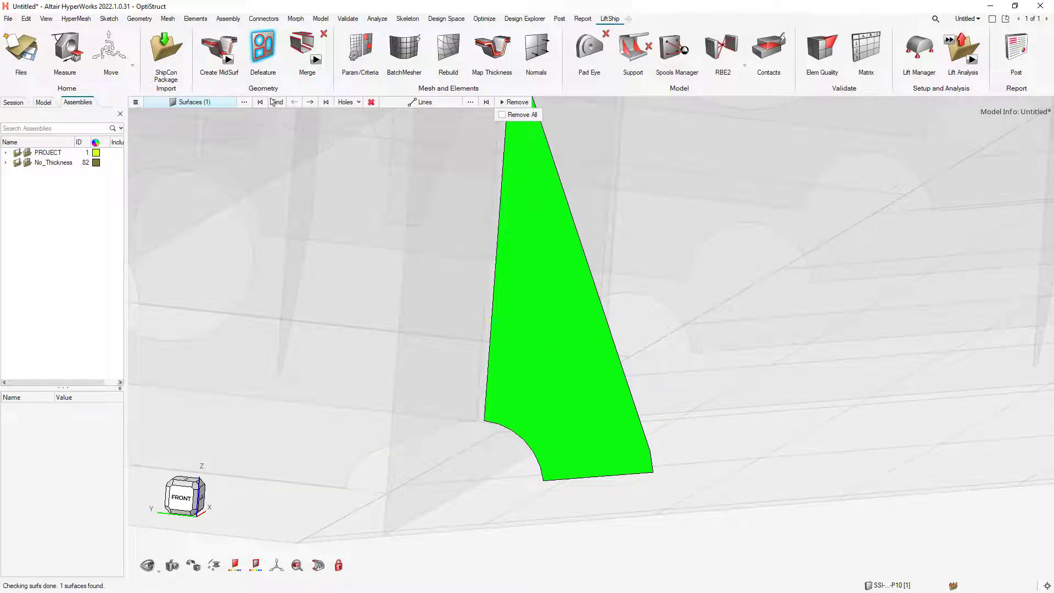
pyautogui.click(360, 103)
pyautogui.click(356, 125)
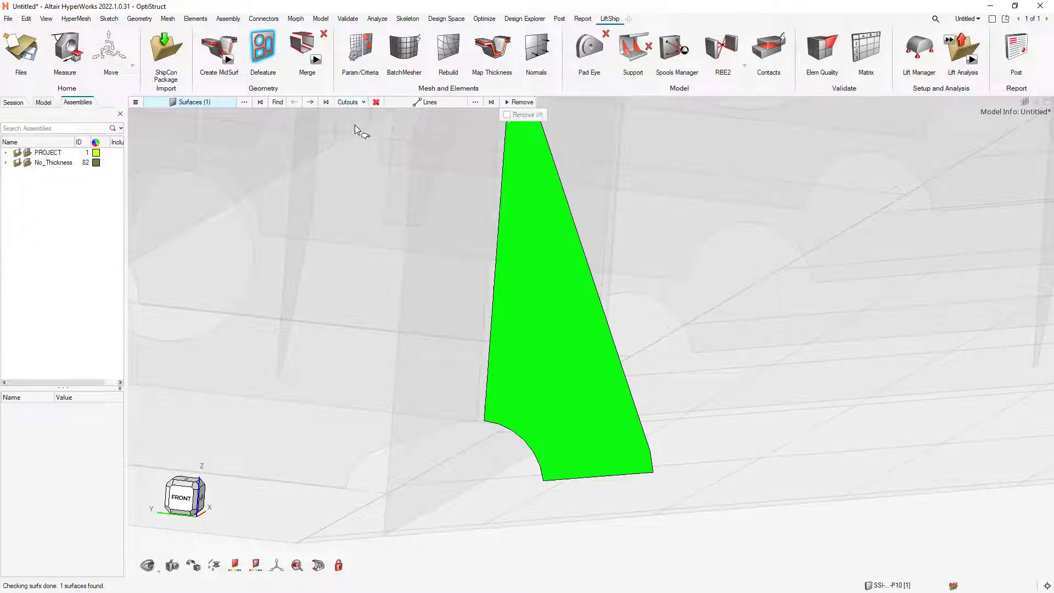
pyautogui.click(376, 102)
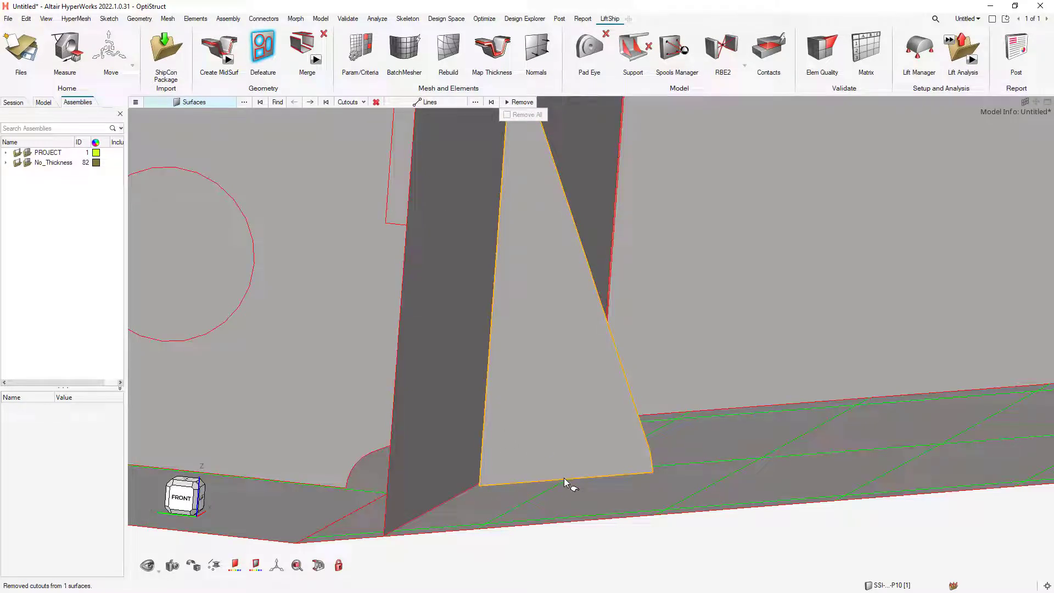
# - Choose a selected-cutout removal option other than Extend, and find and remove the triangular bracket's cutouts again
pyautogui.click(506, 324)
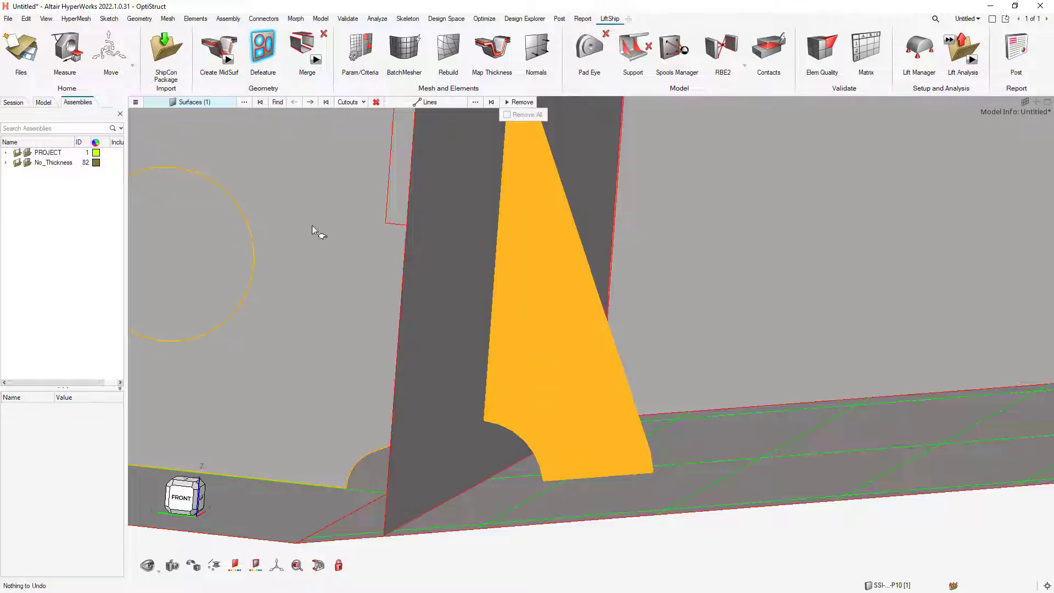
pyautogui.click(136, 102)
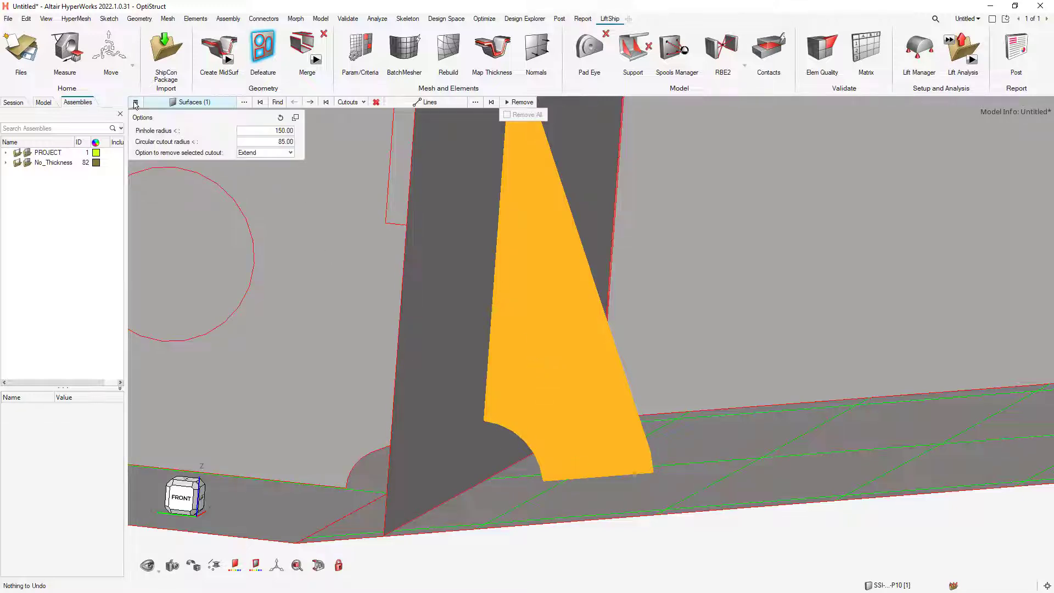
pyautogui.click(251, 154)
pyautogui.click(267, 168)
pyautogui.click(278, 102)
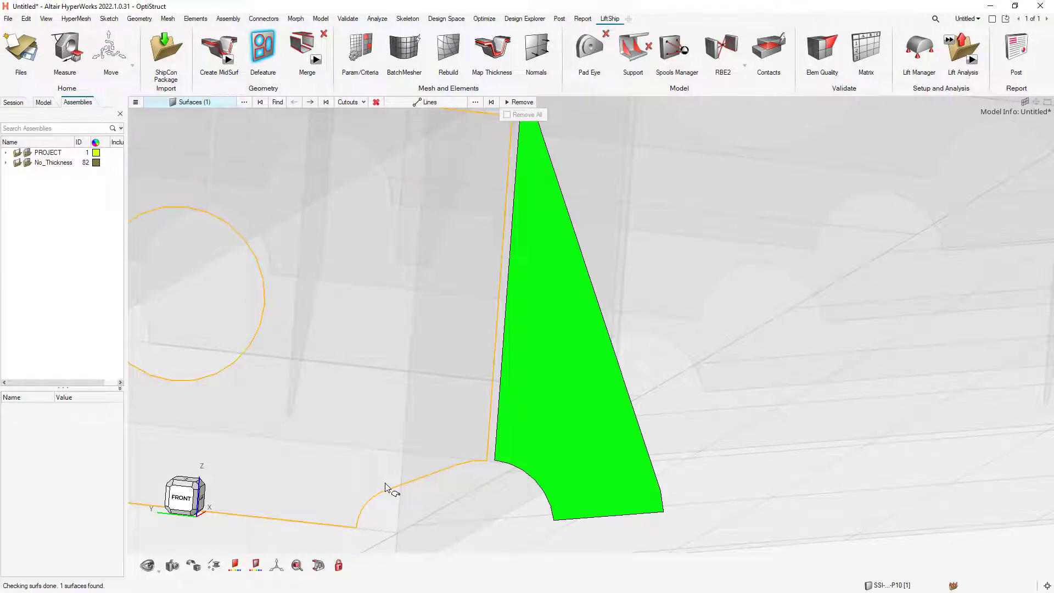
pyautogui.click(377, 103)
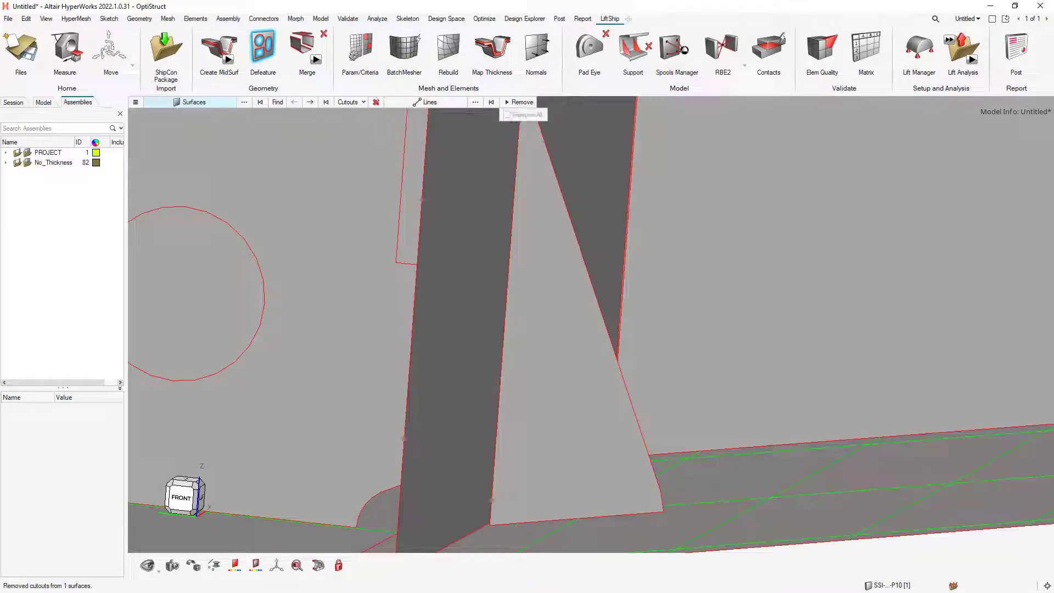
# - Remove the triangular bracket's rounded corner cutout using only its arc line as the selection
pyautogui.click(429, 102)
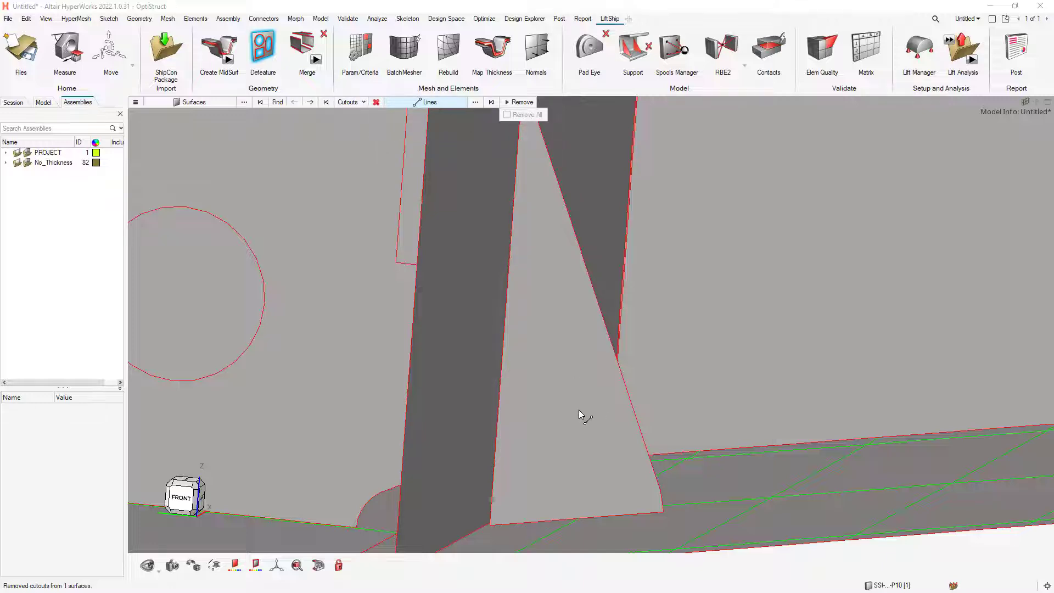
pyautogui.click(571, 450)
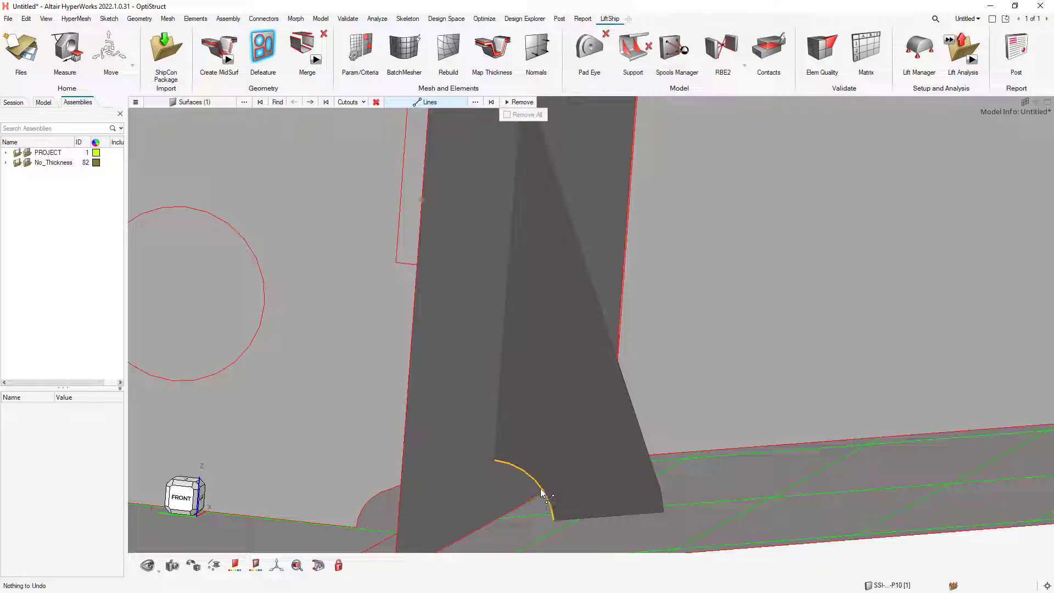
pyautogui.click(543, 493)
pyautogui.click(521, 103)
pyautogui.moveTo(551, 465); pyautogui.dragTo(520, 370, button='middle')
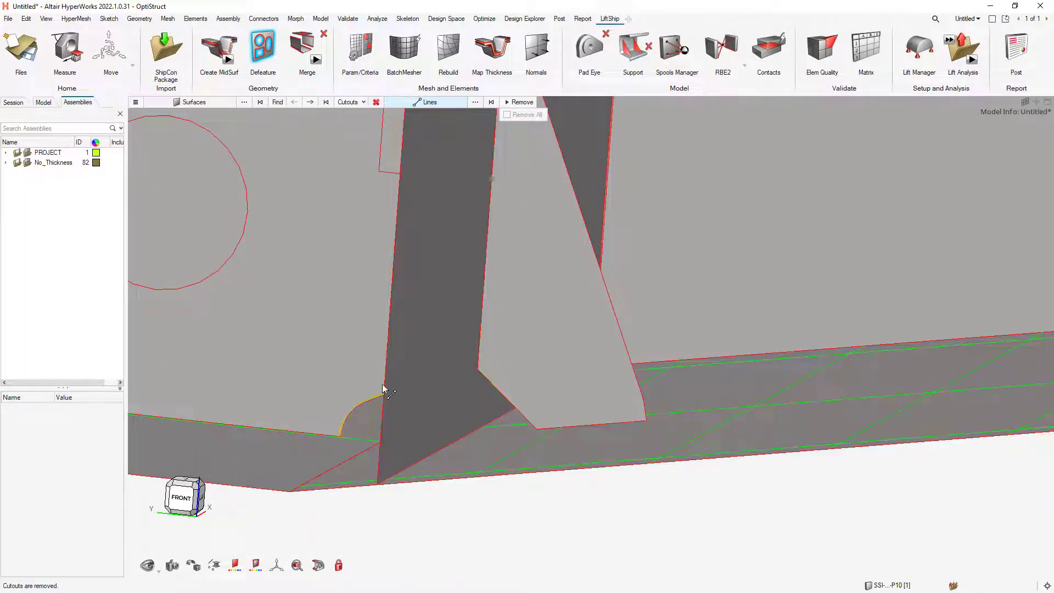
# - Examine the defeatured bracket, the neighbouring frames and the openings in the deck of the ship block
pyautogui.scroll(-4, 537, 286)
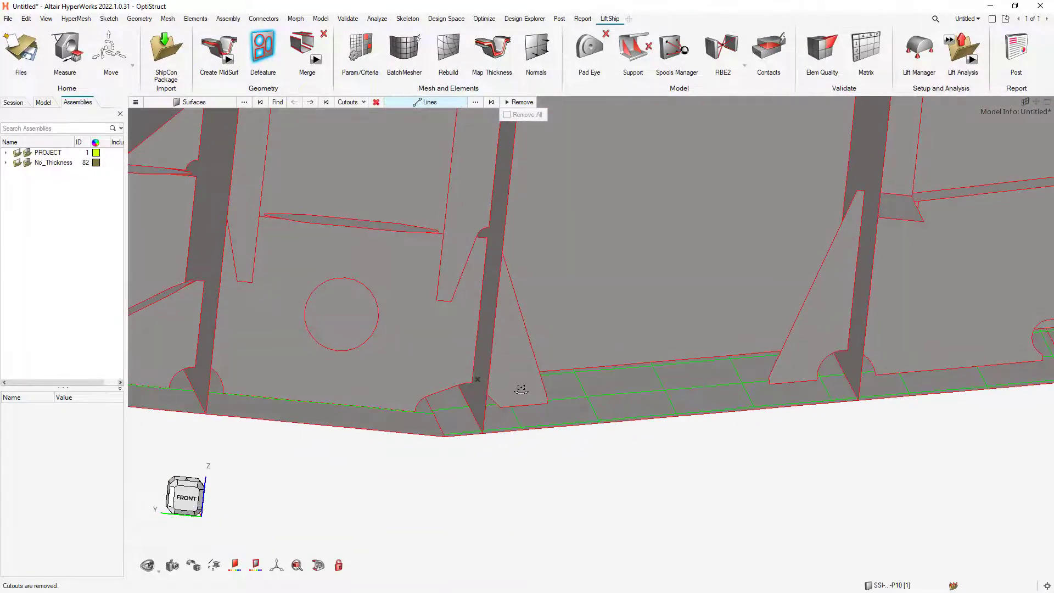
pyautogui.keyDown('ctrl'); pyautogui.moveTo(521, 390); pyautogui.dragTo(507, 393); pyautogui.keyUp('ctrl')
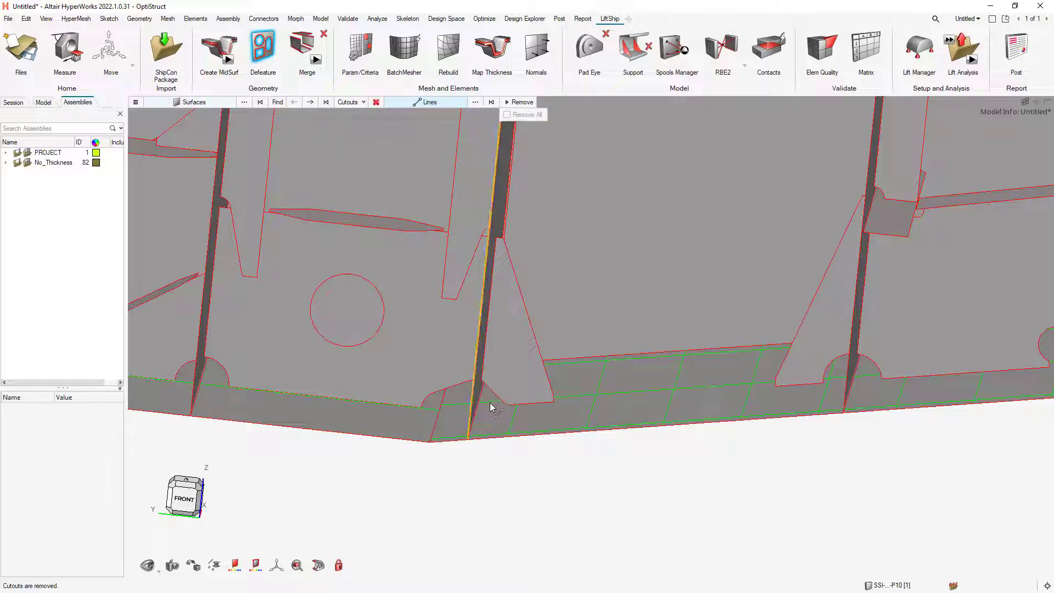
pyautogui.scroll(-3, 467, 371)
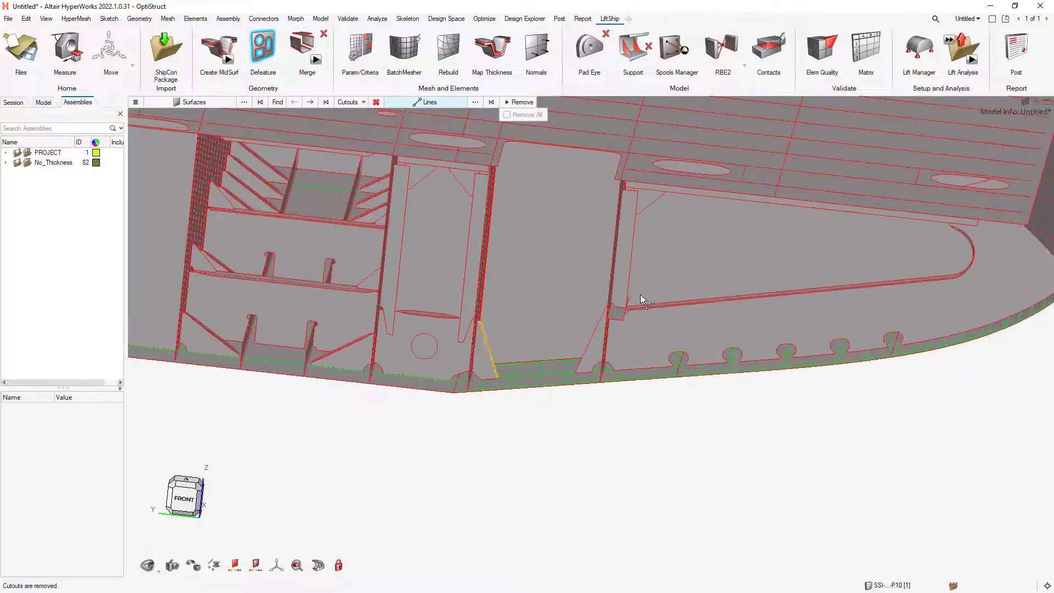
pyautogui.moveTo(660, 306); pyautogui.dragTo(678, 357, button='right')
pyautogui.scroll(-2, 677, 359)
pyautogui.moveTo(668, 363); pyautogui.dragTo(654, 373, button='middle')
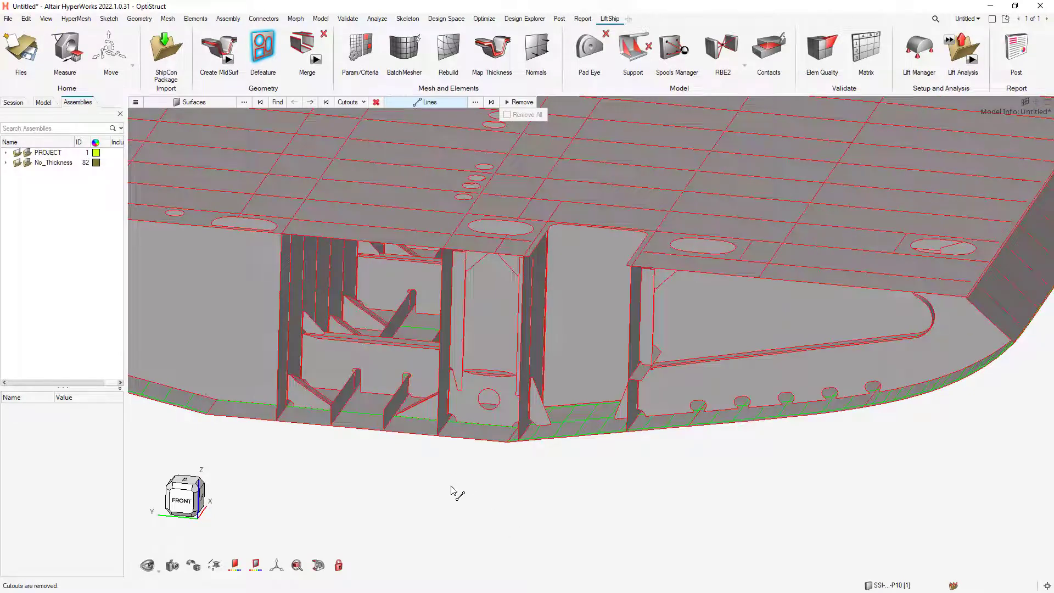
pyautogui.scroll(1, 451, 495)
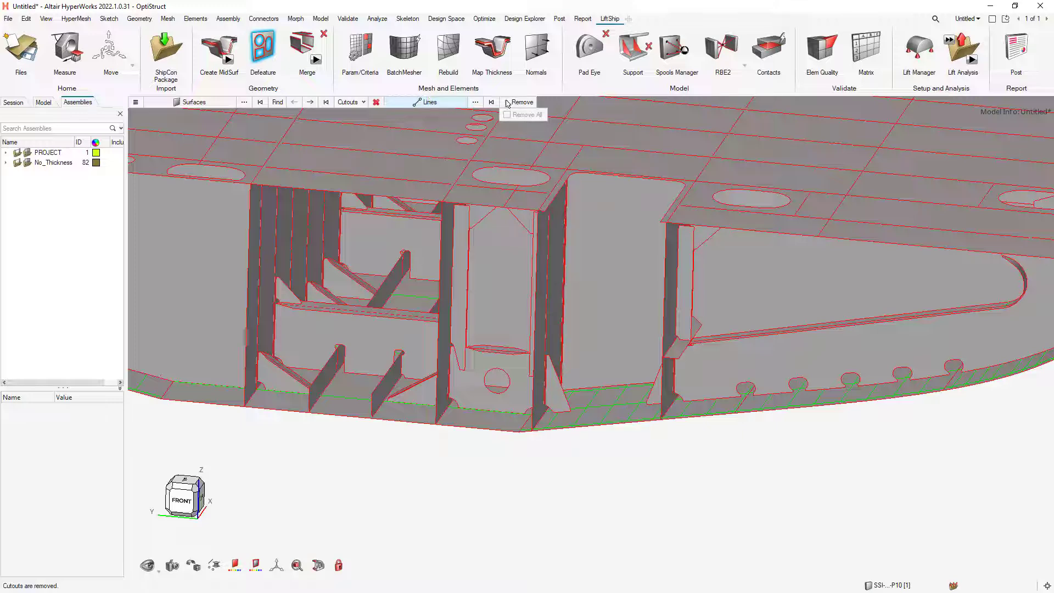
pyautogui.scroll(2, 489, 448)
pyautogui.scroll(2, 417, 448)
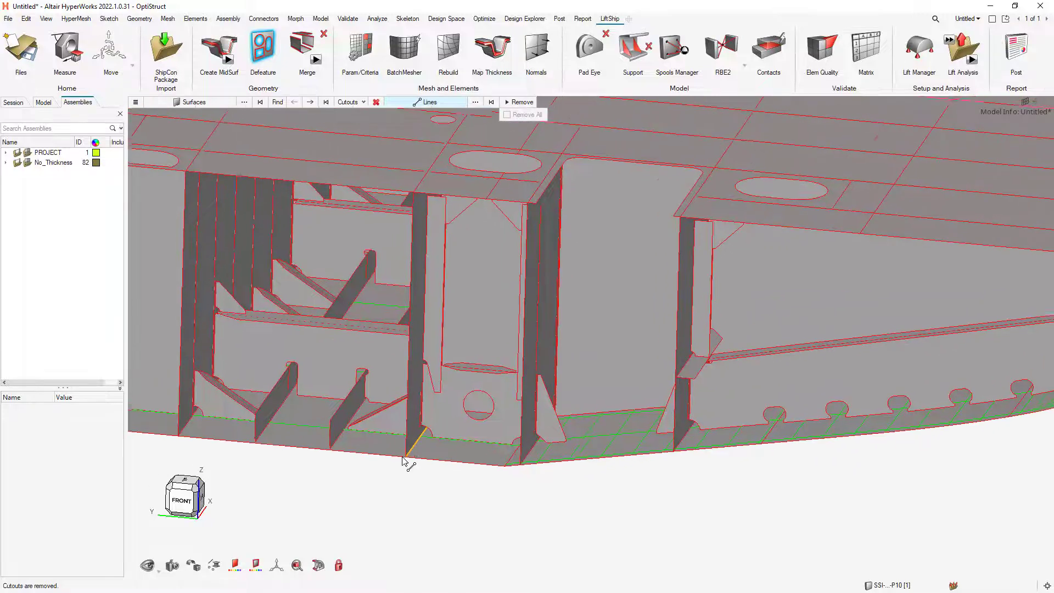
pyautogui.scroll(-3, 406, 461)
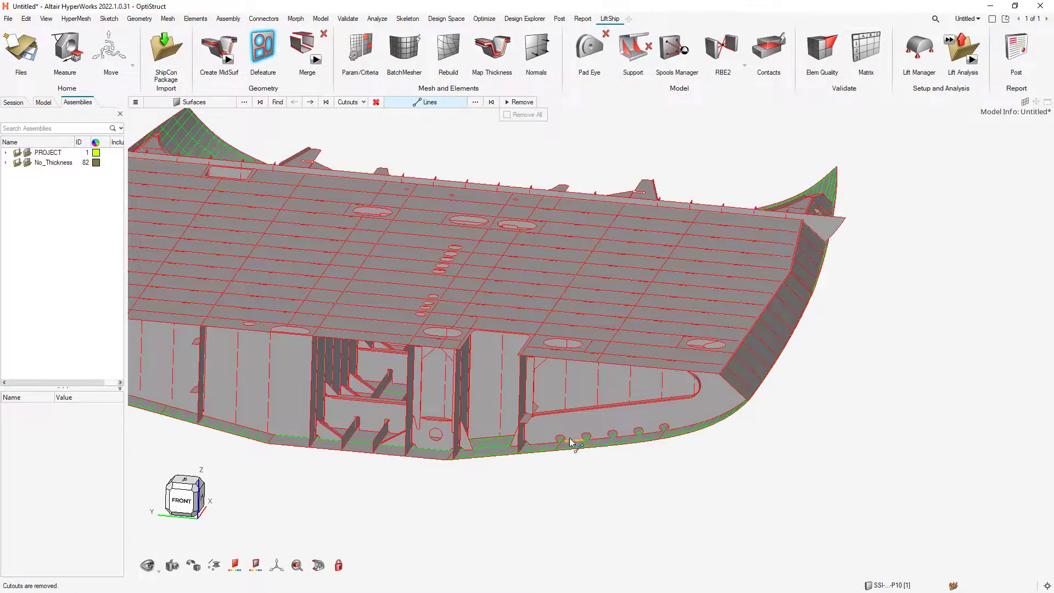
pyautogui.moveTo(570, 443); pyautogui.dragTo(544, 439, button='middle')
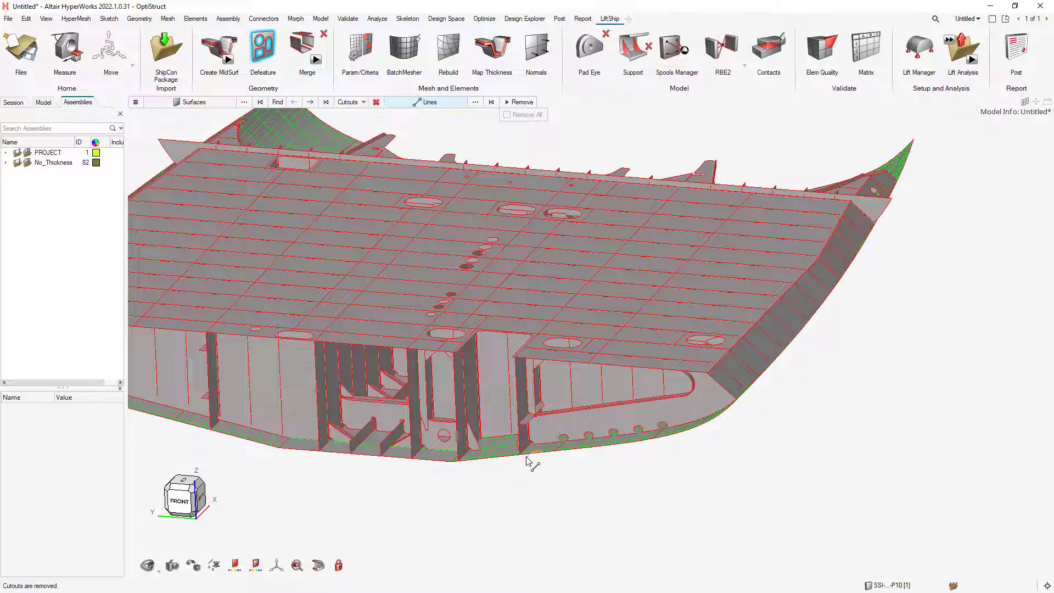
pyautogui.moveTo(742, 432); pyautogui.dragTo(749, 445, button='middle')
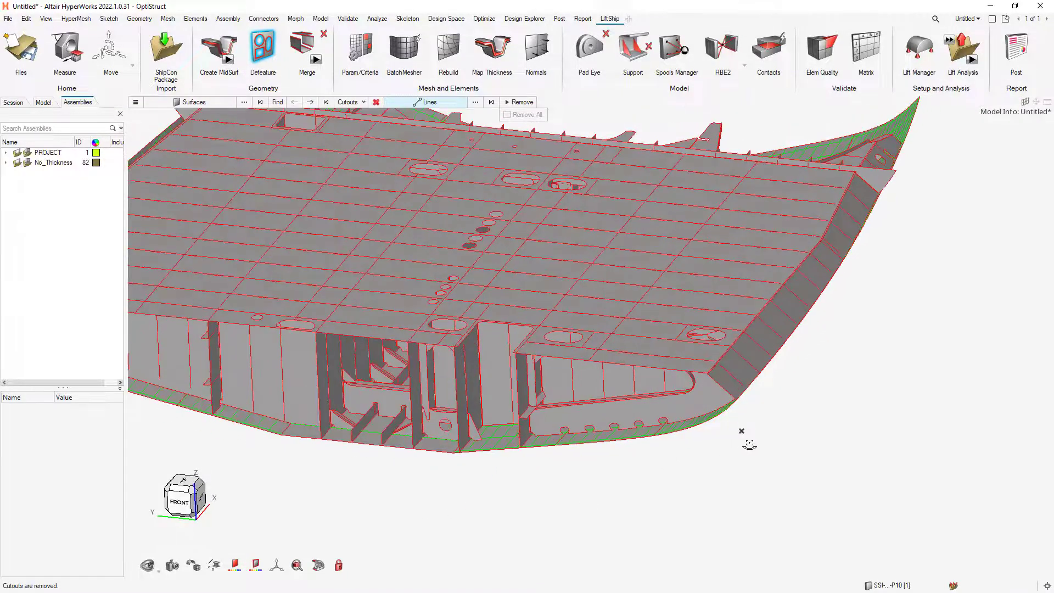
# - Find cutouts on the central deck plate, a triangular bracket, the frame plate with a round hole and the curved scalloped web
pyautogui.click(400, 271)
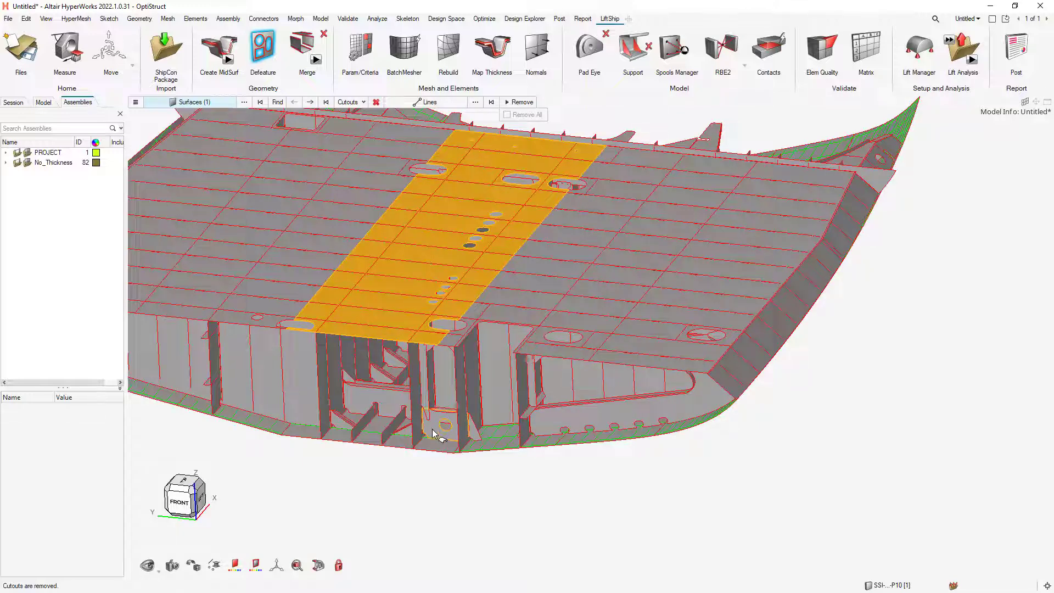
pyautogui.click(340, 420)
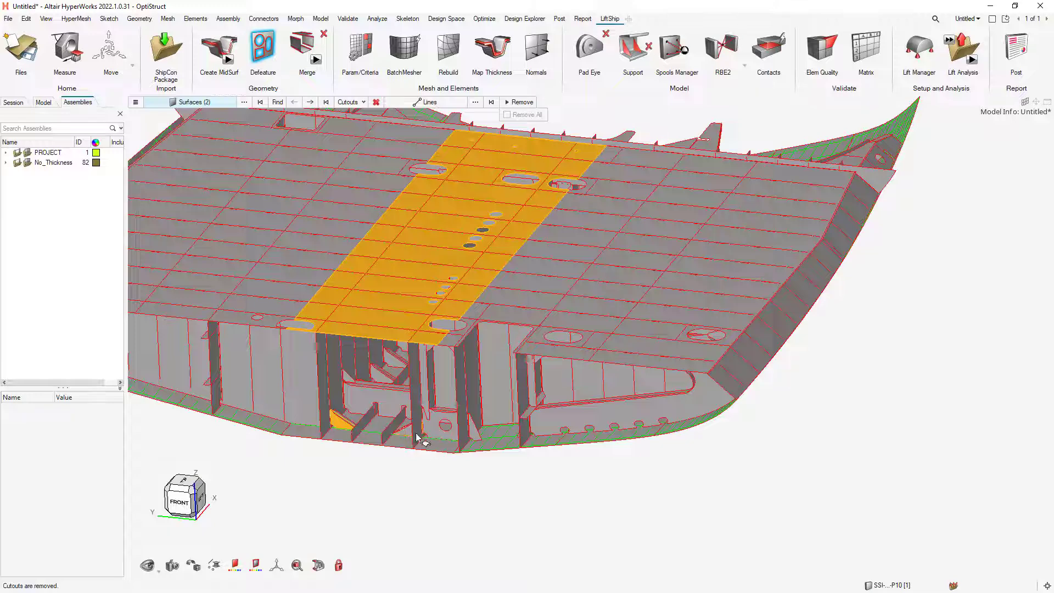
pyautogui.click(432, 435)
pyautogui.click(565, 426)
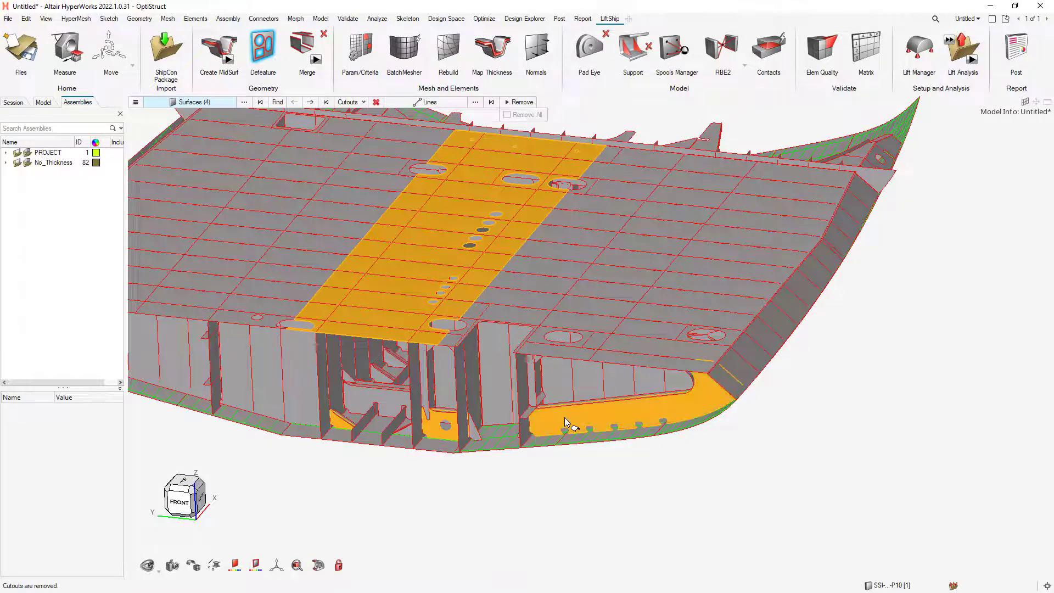
pyautogui.click(282, 104)
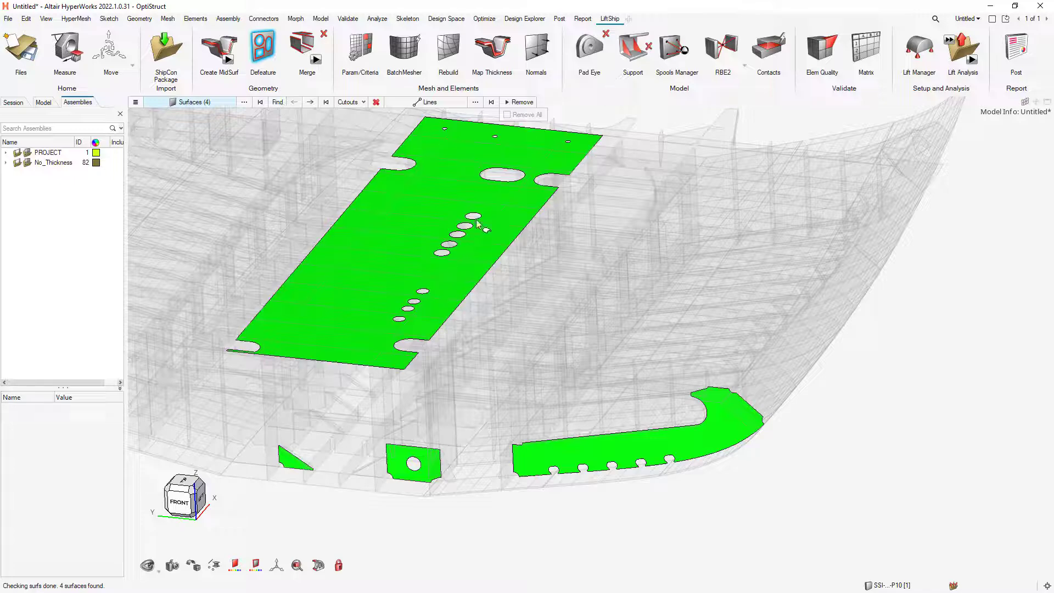
# - Review the found surfaces one by one, from the frame plate and triangular bracket to the deck plate
pyautogui.scroll(1, 489, 224)
pyautogui.moveTo(504, 223); pyautogui.dragTo(509, 258, button='right')
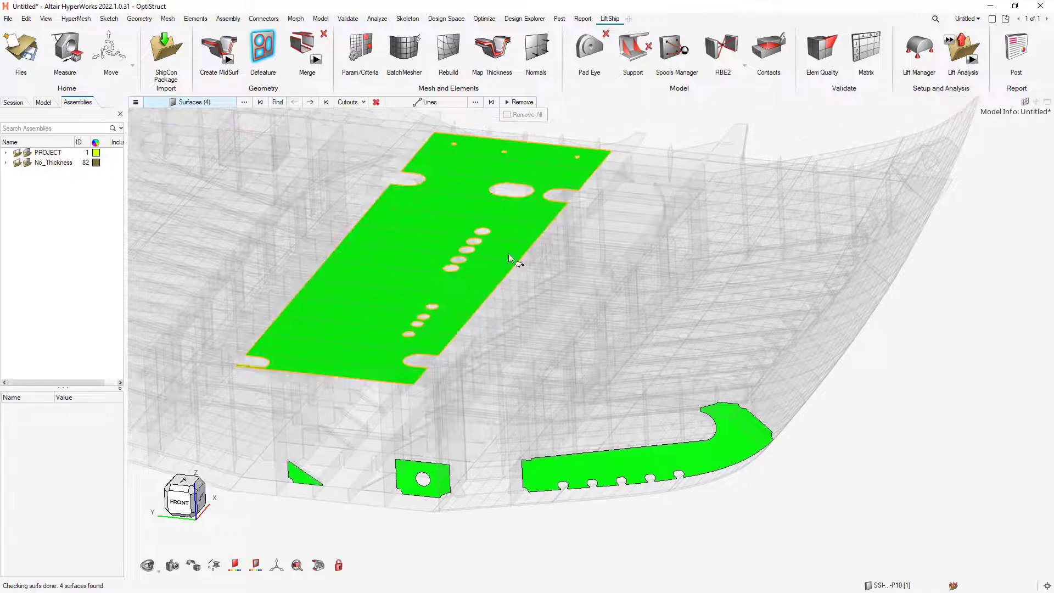
pyautogui.moveTo(704, 441); pyautogui.dragTo(699, 452, button='middle')
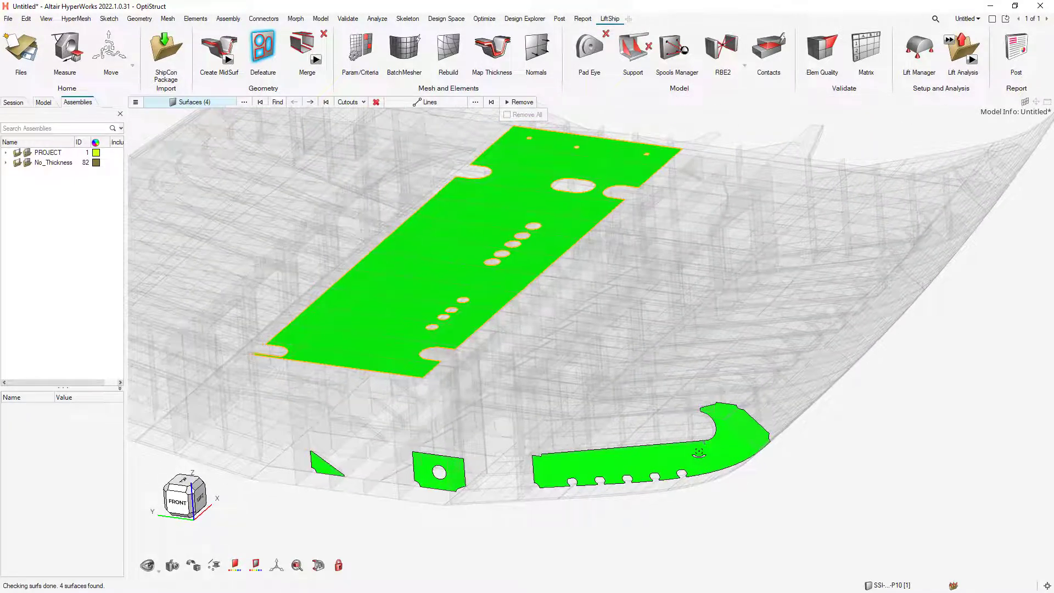
pyautogui.click(313, 104)
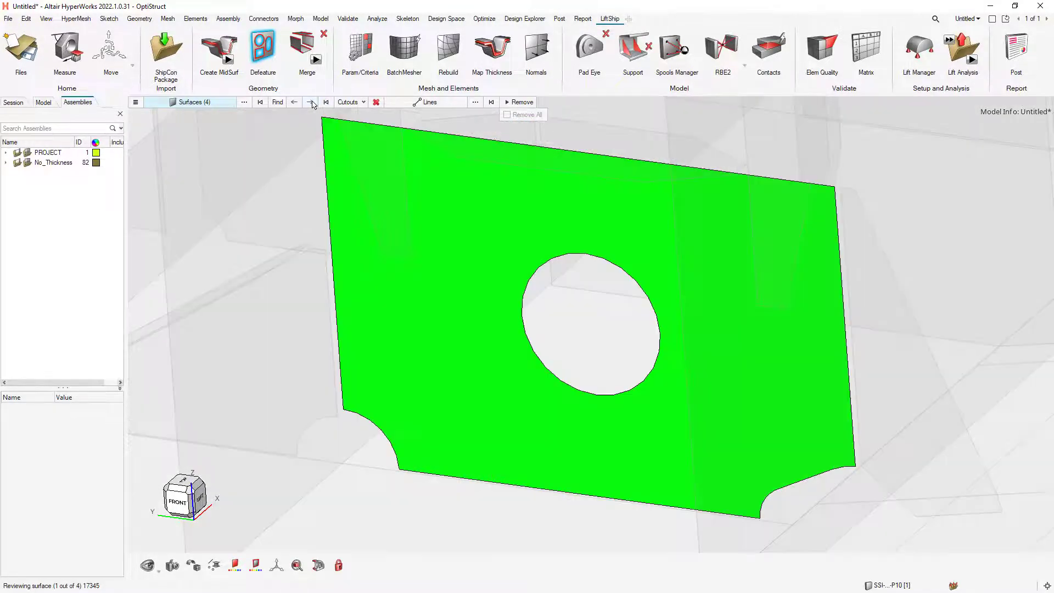
pyautogui.click(311, 102)
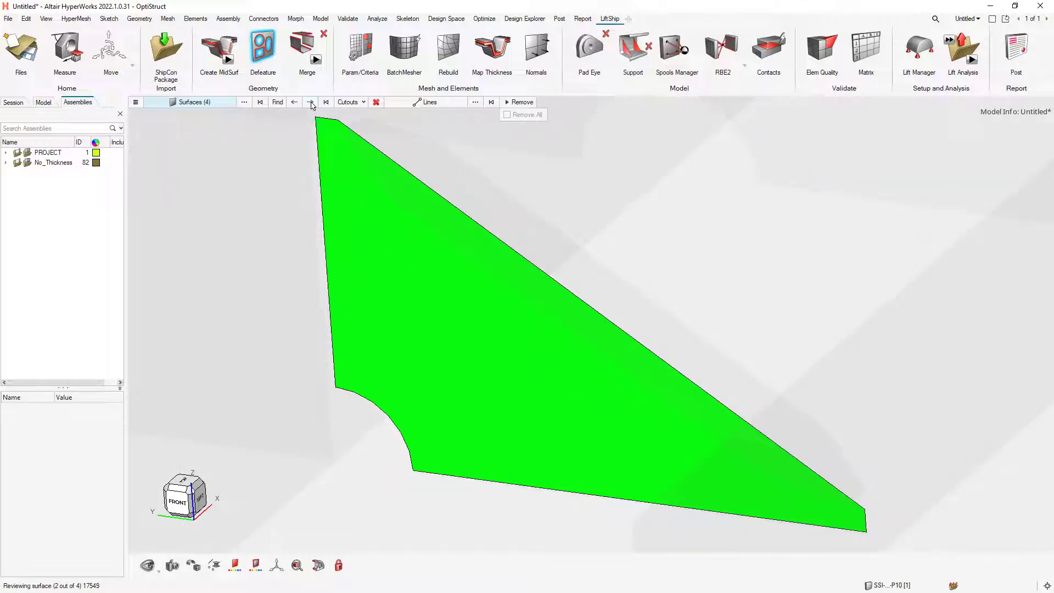
pyautogui.click(312, 103)
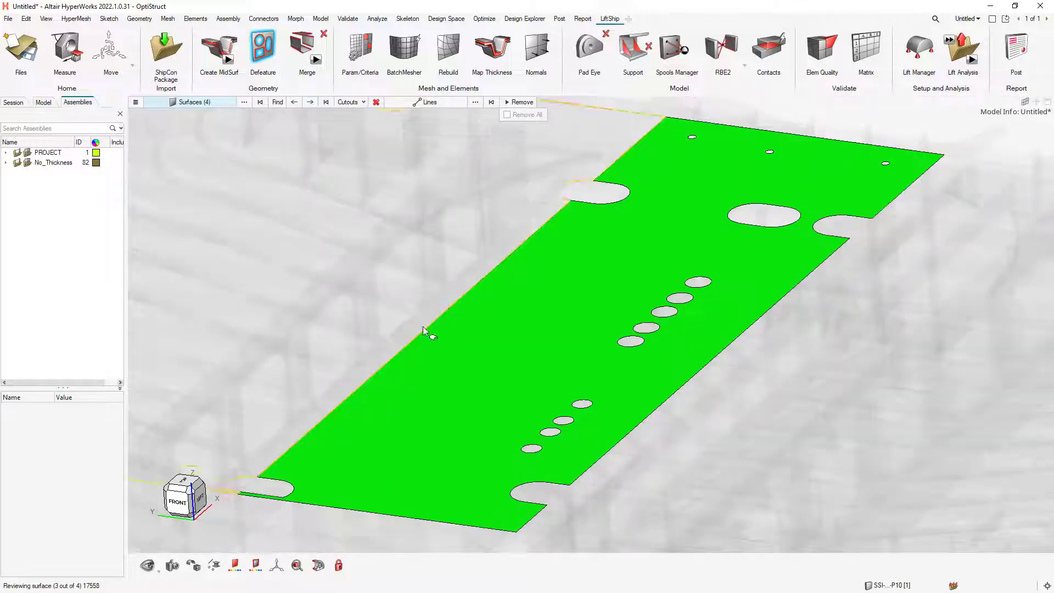
# - Choose Holes as the feature type and remove the small round holes from the reviewed deck plate
pyautogui.click(357, 102)
pyautogui.click(351, 114)
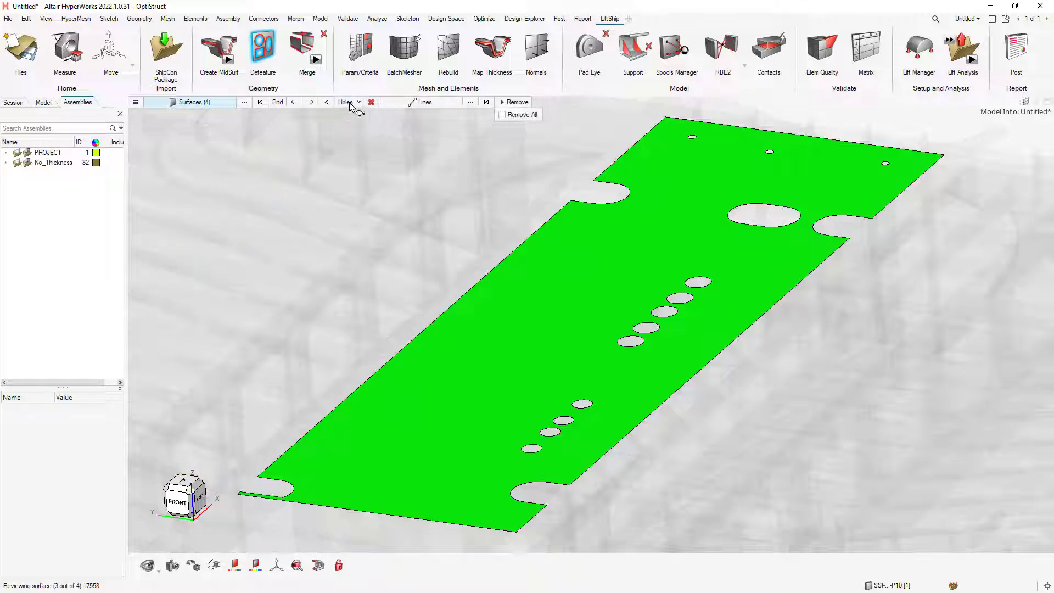
pyautogui.click(371, 102)
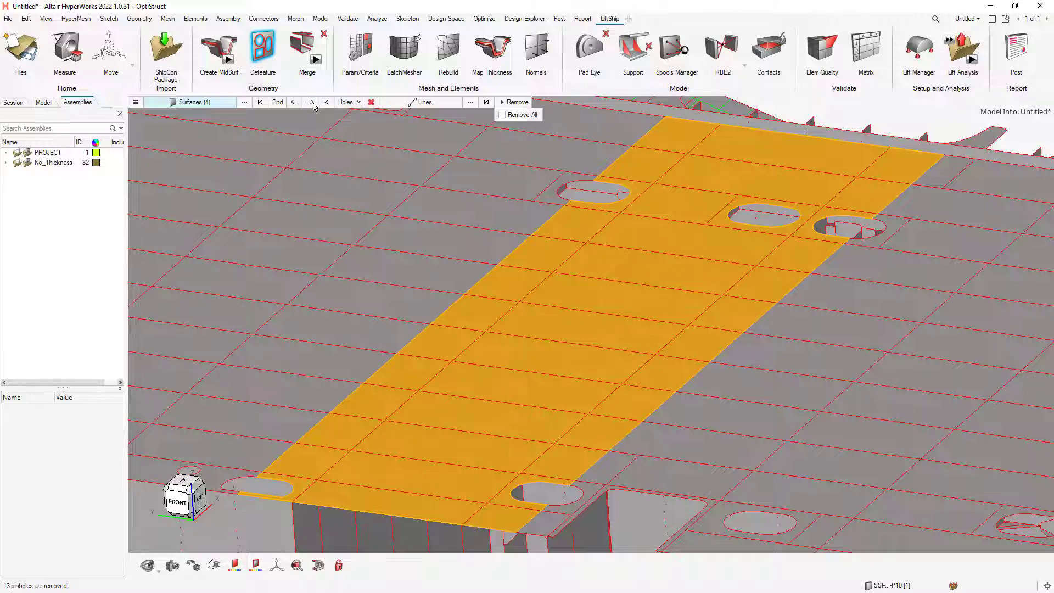
# - Review the curved scalloped web and remove its first scallop cutout, using Cutouts and the scallop's three boundary lines
pyautogui.click(311, 104)
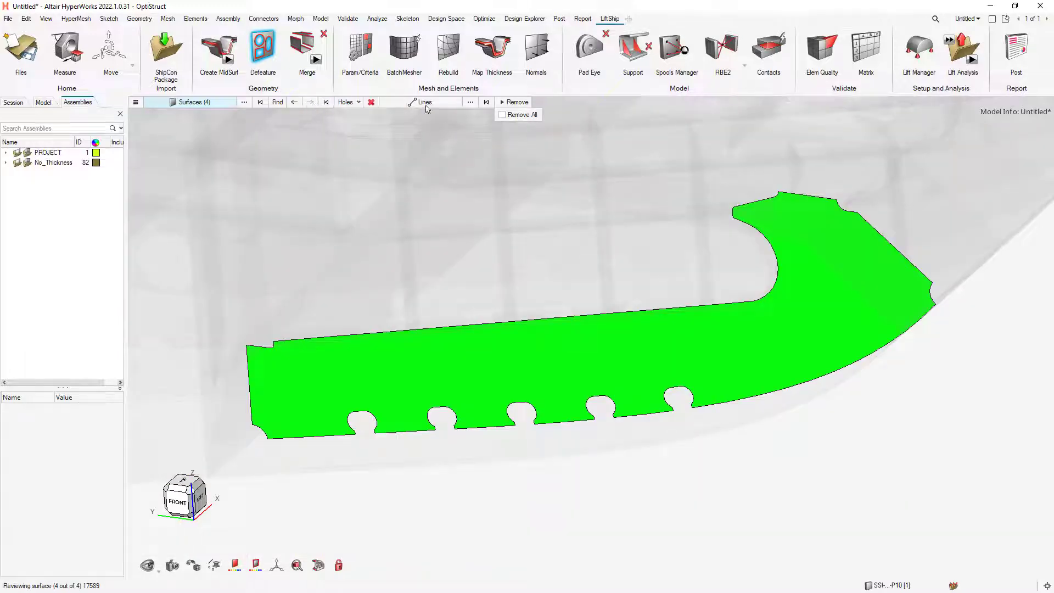
pyautogui.click(356, 103)
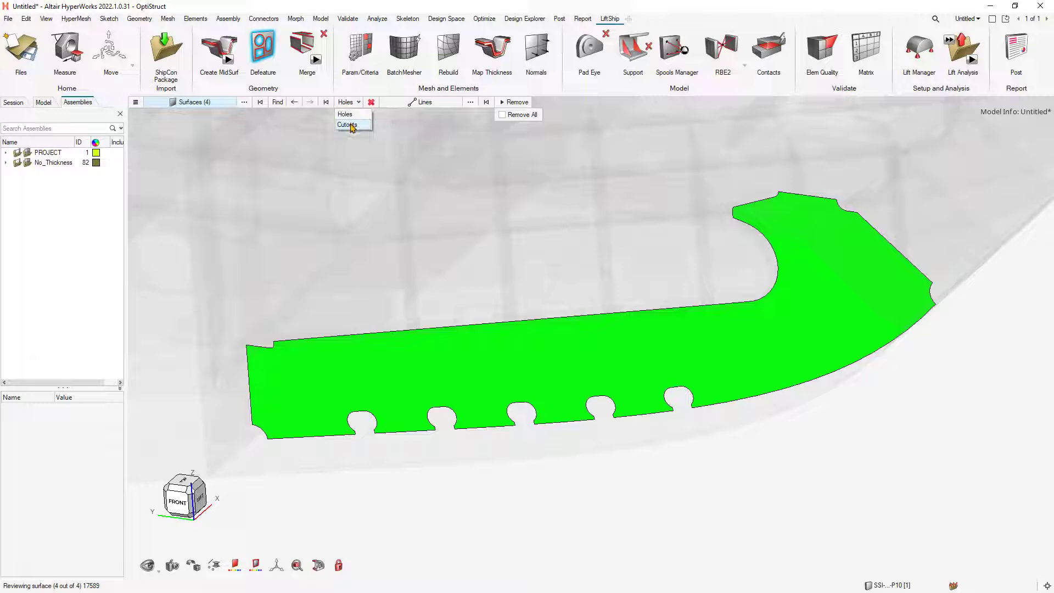
pyautogui.click(349, 125)
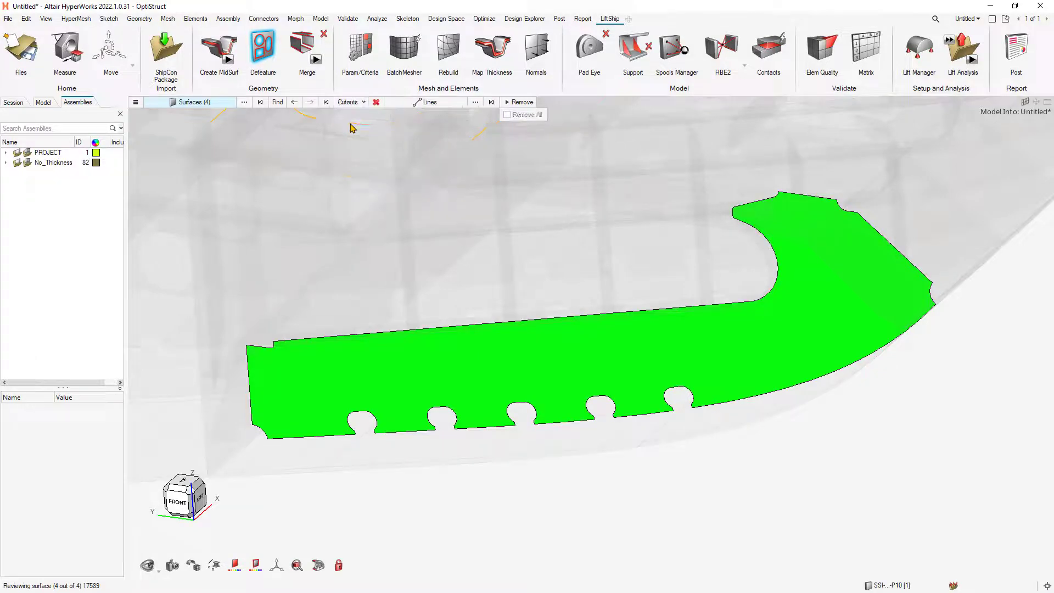
pyautogui.click(426, 102)
pyautogui.scroll(5, 371, 410)
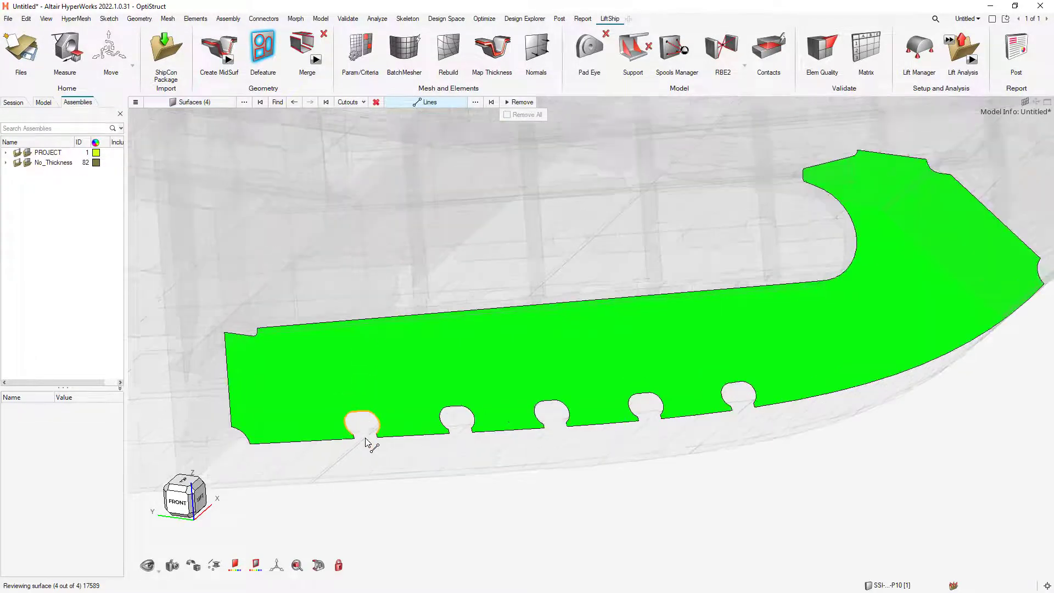
pyautogui.click(339, 430)
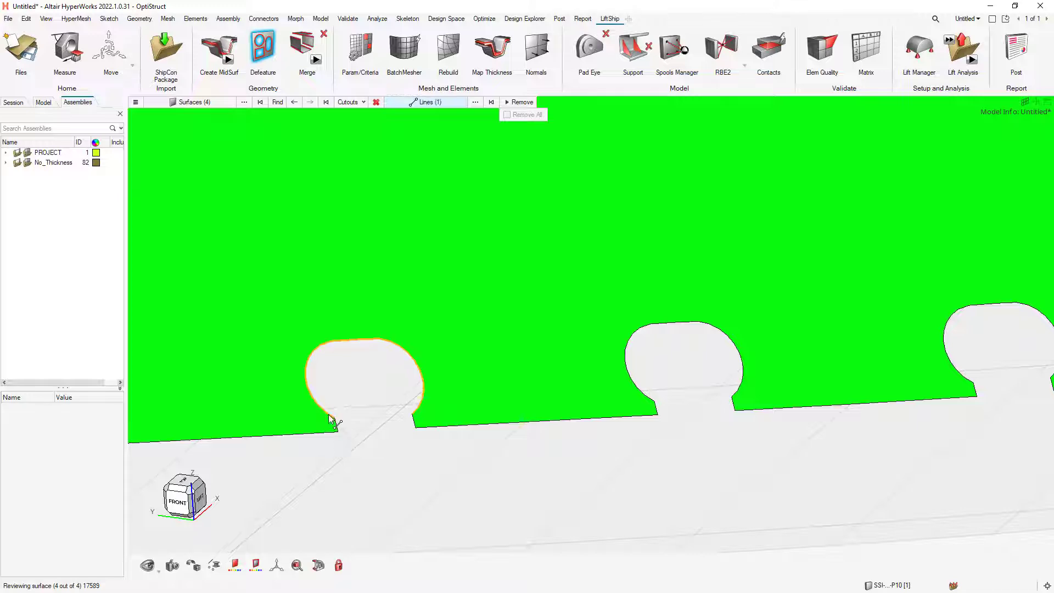
pyautogui.click(422, 428)
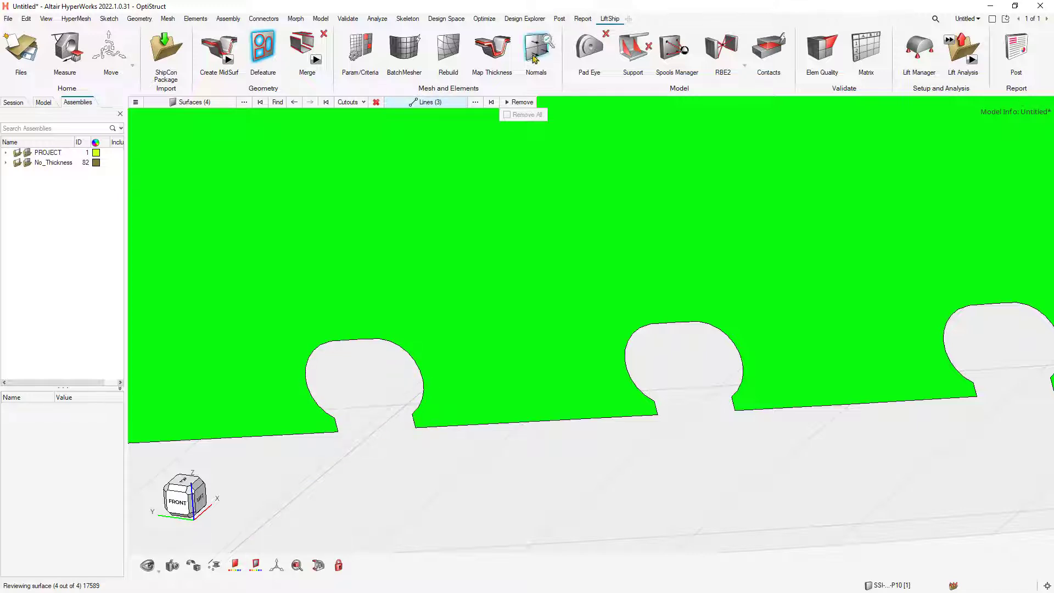
pyautogui.click(525, 103)
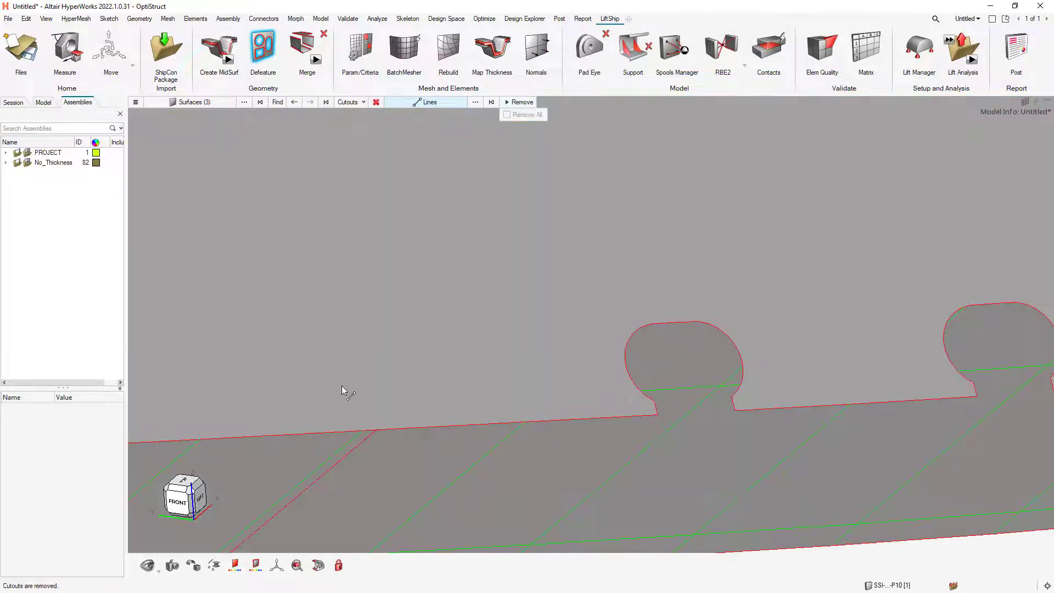
# - Examine the defeatured web and the deck plate from several views, ending with the whole ship block, and leave Defeature
pyautogui.scroll(-5, 350, 295)
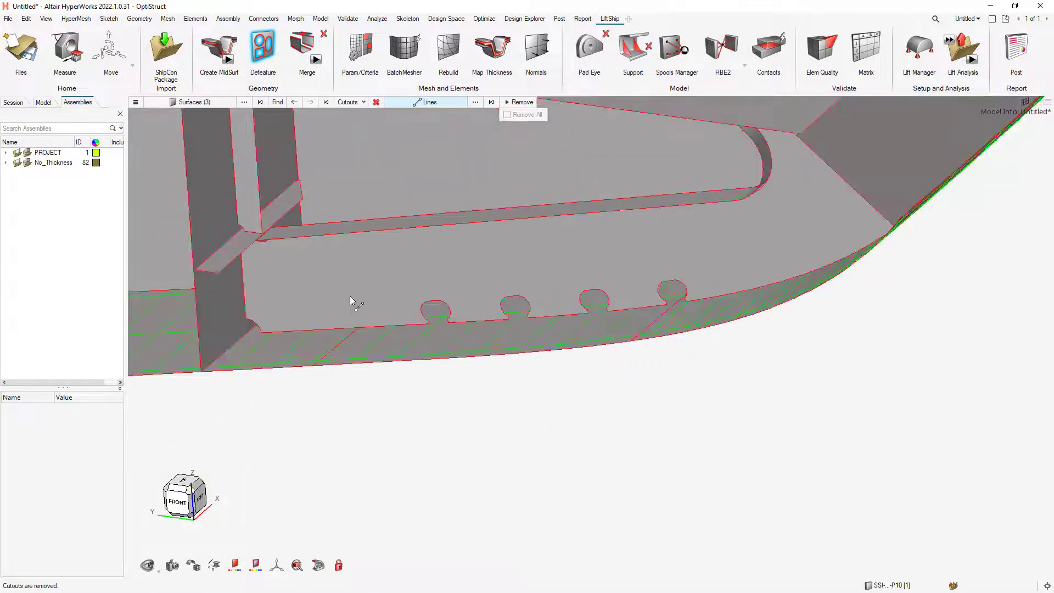
pyautogui.moveTo(512, 243); pyautogui.dragTo(491, 290, button='right')
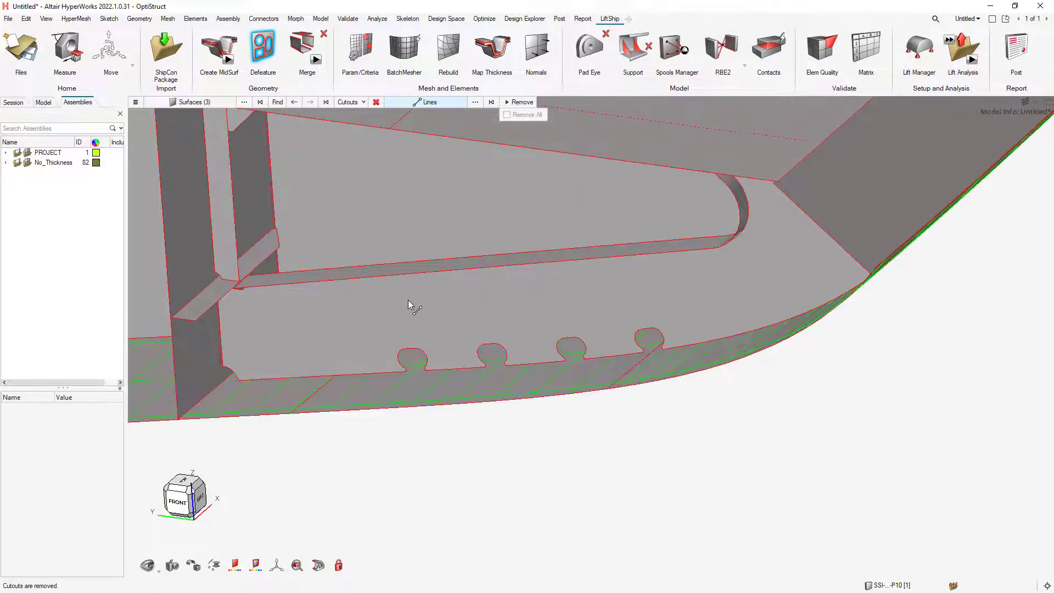
pyautogui.moveTo(407, 300); pyautogui.dragTo(421, 293, button='middle')
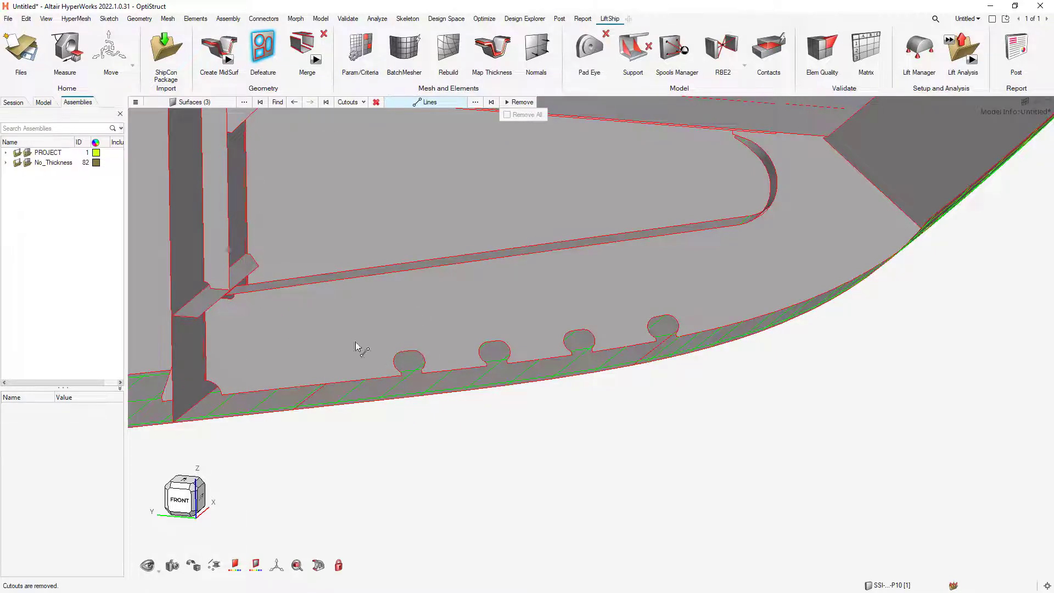
pyautogui.moveTo(478, 286); pyautogui.dragTo(658, 310, button='right')
pyautogui.scroll(-1, 658, 309)
pyautogui.scroll(-2, 660, 310)
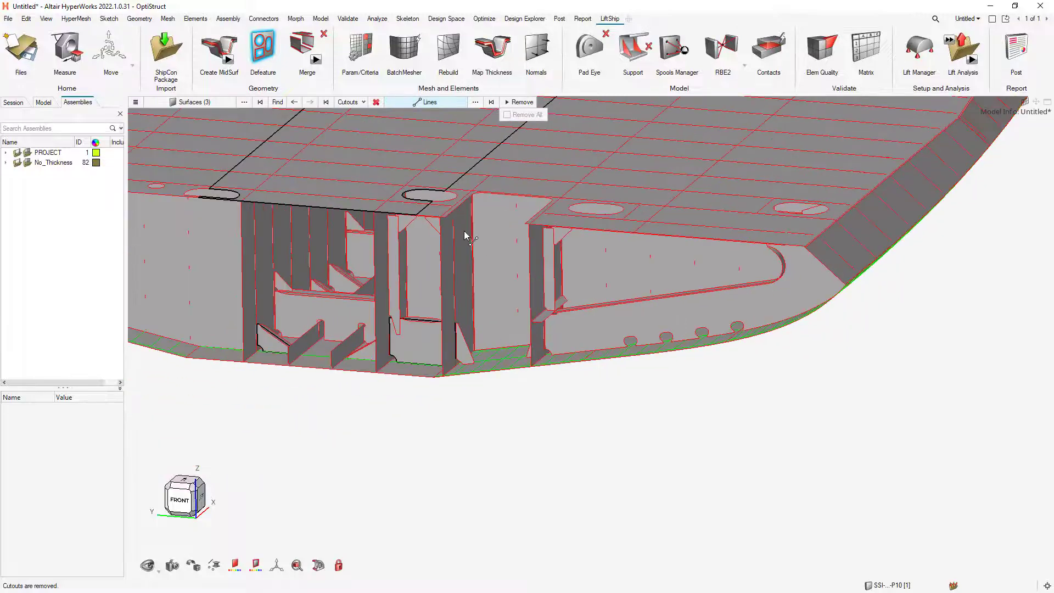
pyautogui.moveTo(468, 237); pyautogui.dragTo(492, 344, button='right')
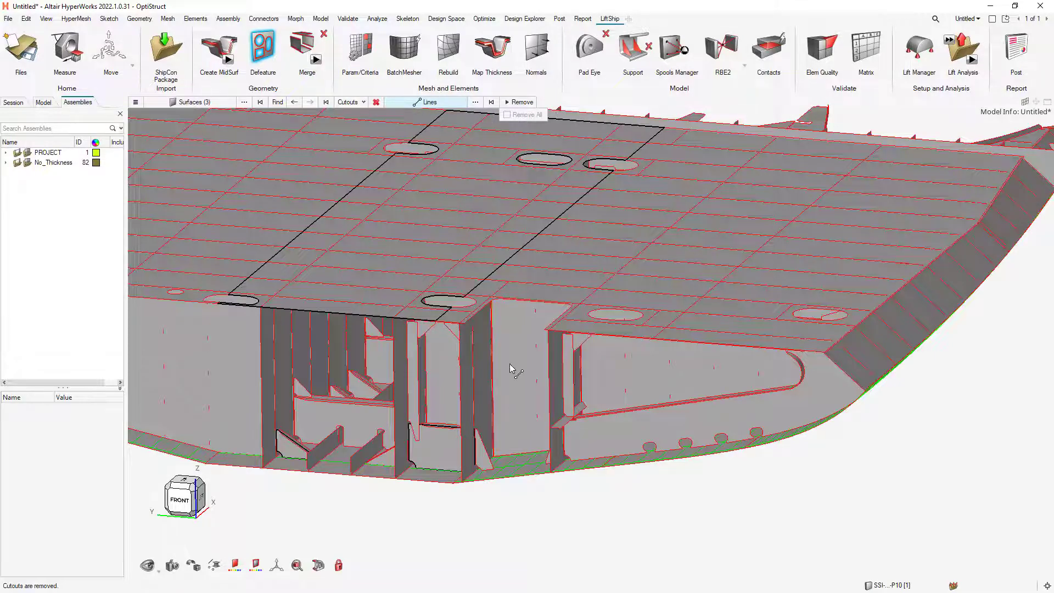
pyautogui.scroll(-5, 563, 395)
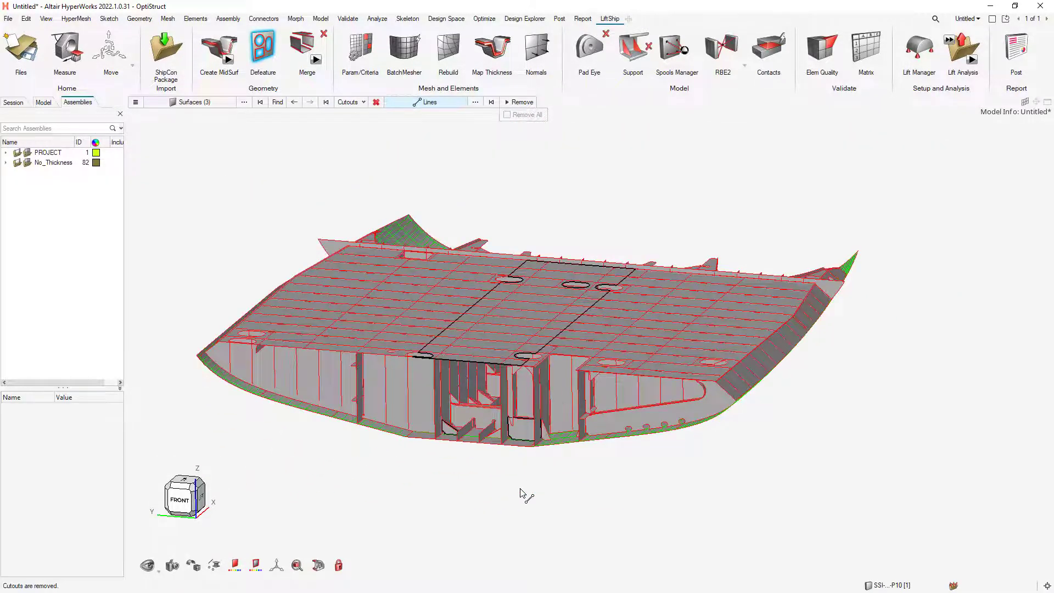
pyautogui.click(201, 482)
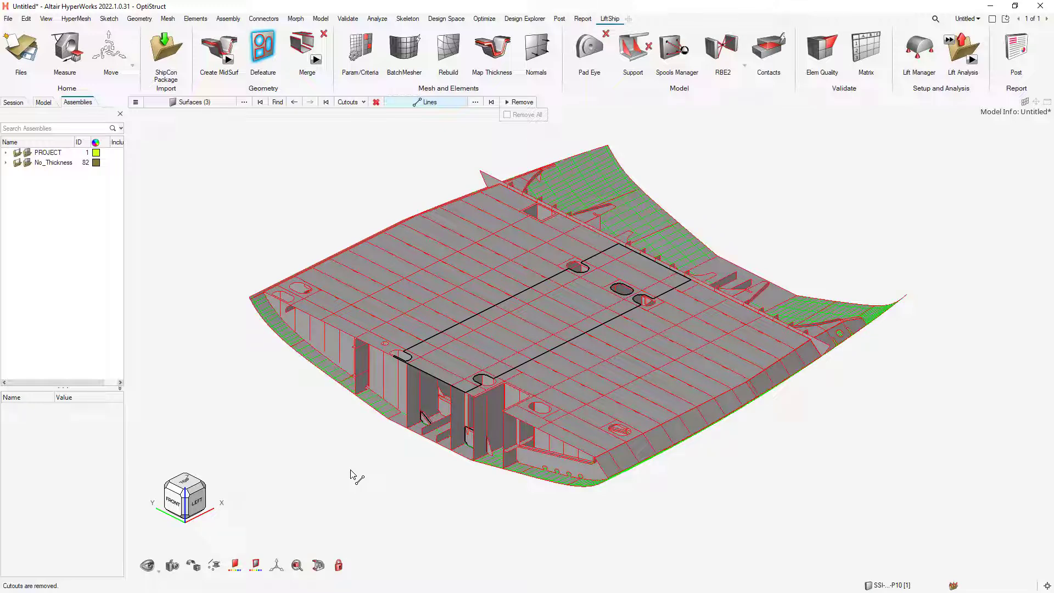
pyautogui.rightClick(464, 491)
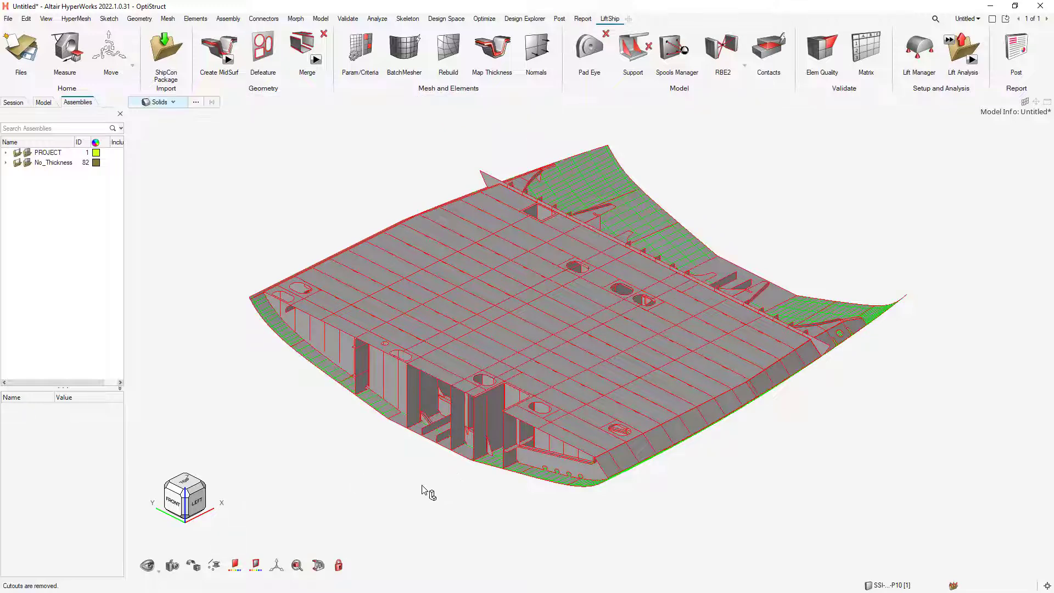
# - Try hiding individual frame and web surfaces at the block's open end, and restore the full display
pyautogui.scroll(10, 452, 492)
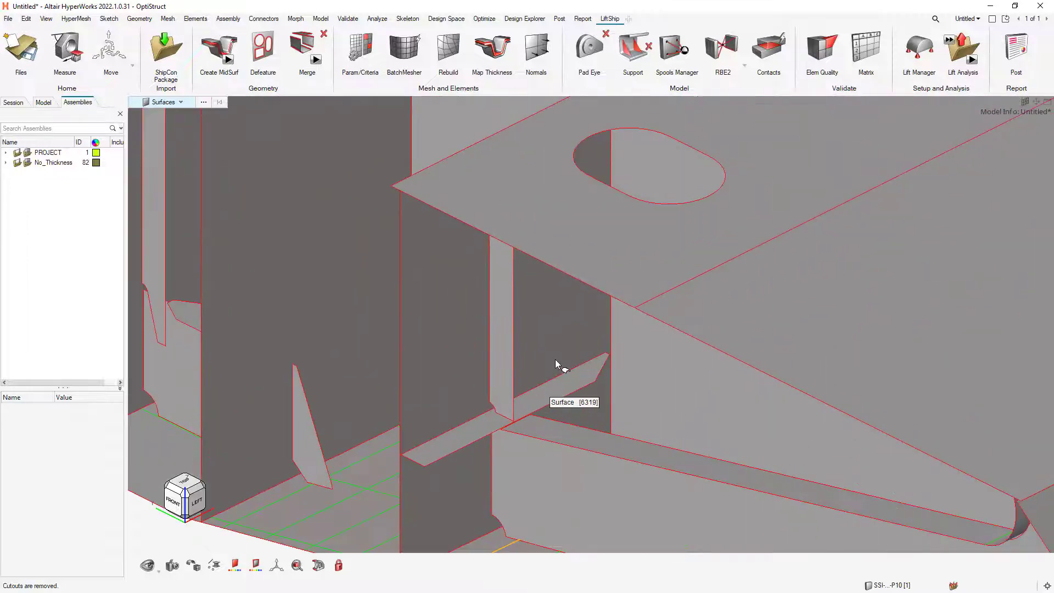
pyautogui.click(555, 359)
pyautogui.moveTo(590, 391); pyautogui.dragTo(631, 413, button='middle')
pyautogui.press('h')
pyautogui.click(576, 256)
pyautogui.press('h')
pyautogui.click(594, 424)
pyautogui.press('h')
pyautogui.scroll(-1, 632, 413)
pyautogui.hotkey('ctrl', 'z')
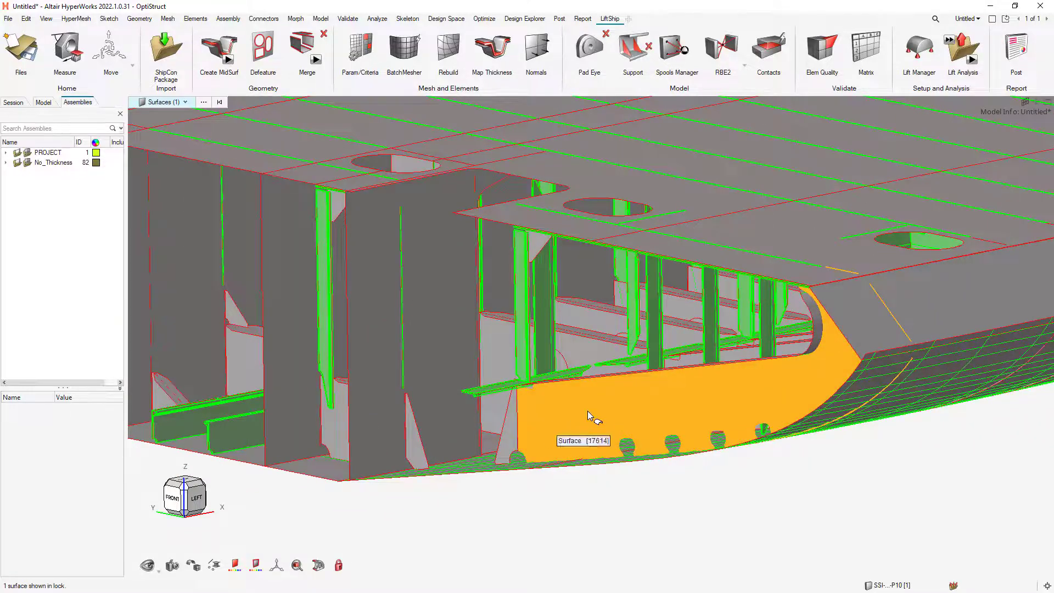
pyautogui.moveTo(588, 411); pyautogui.dragTo(690, 386, button='right')
pyautogui.click(623, 544)
pyautogui.press('a')
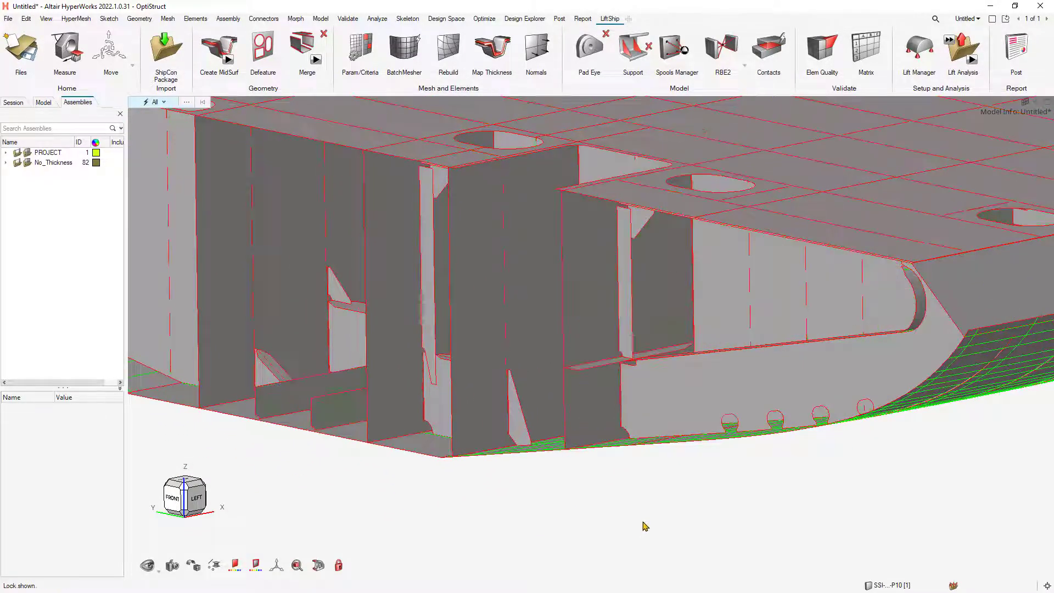
# - Isolate component SSI-0201-P56-P01, the longitudinal vertical plate with large rounded rectangular openings
pyautogui.moveTo(619, 472); pyautogui.dragTo(582, 488, button='right')
pyautogui.click(631, 321)
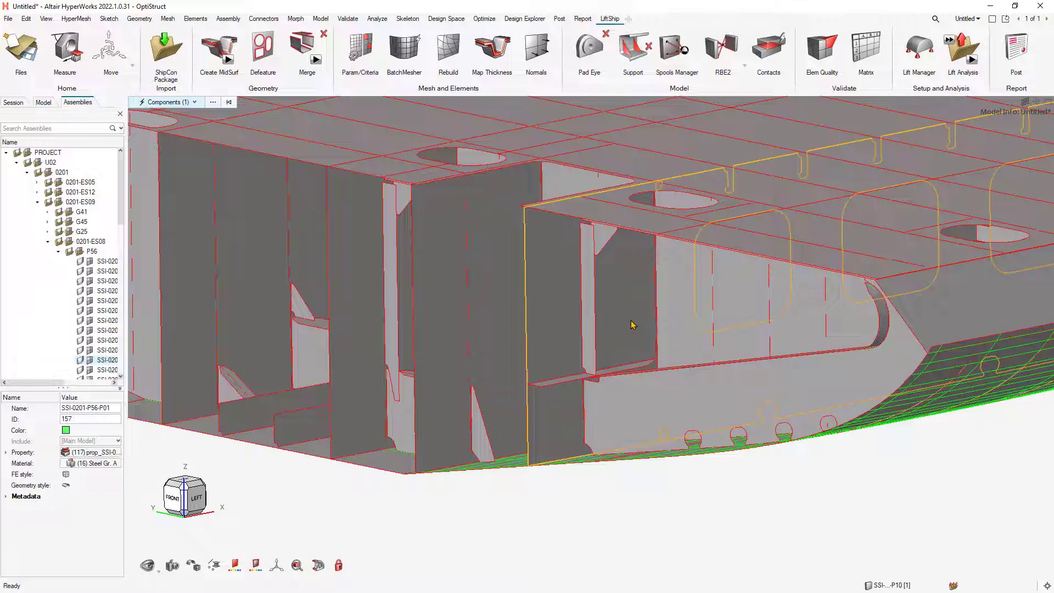
pyautogui.press('i')
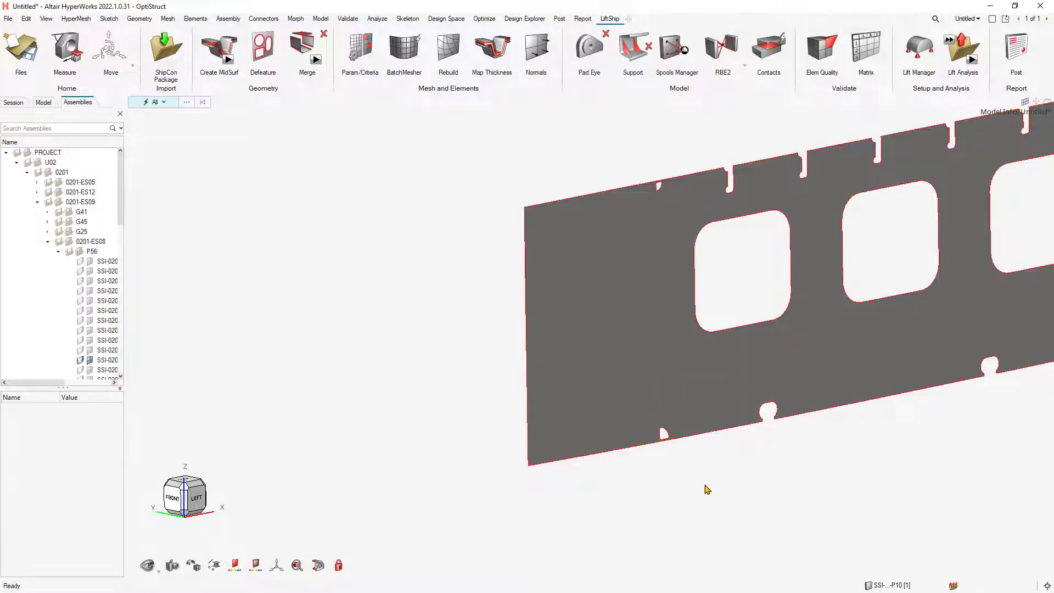
pyautogui.moveTo(706, 489); pyautogui.dragTo(442, 521, button='right')
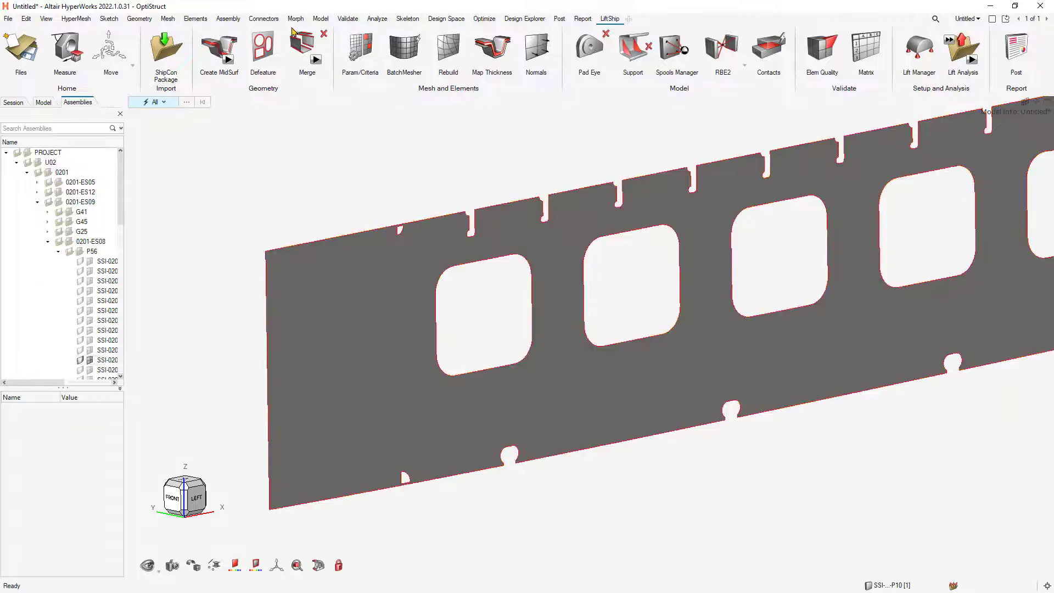
# - Find the holes and cutouts on the isolated longitudinal plate with Defeature
pyautogui.click(264, 50)
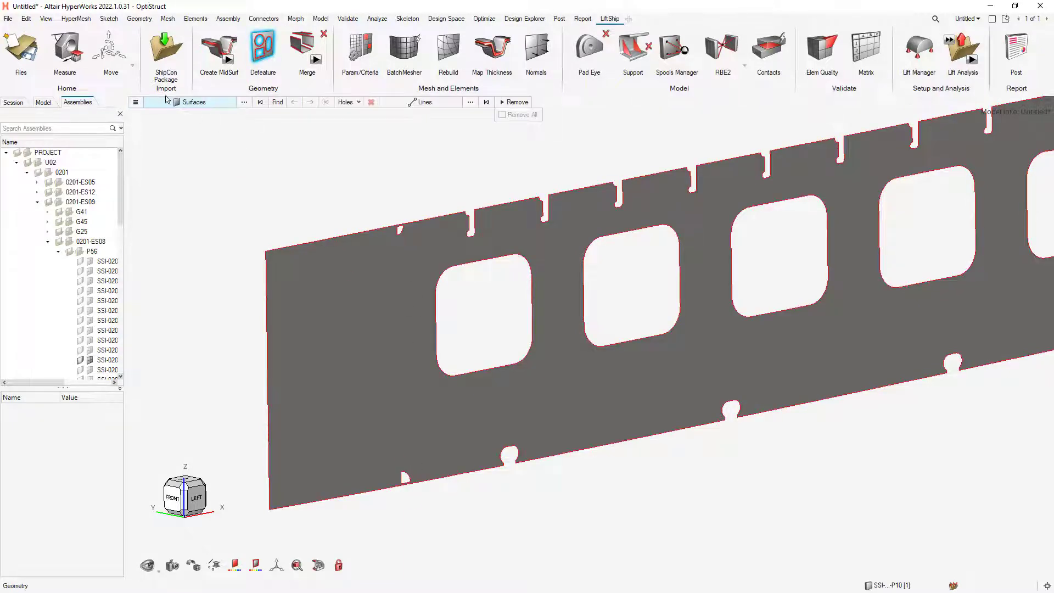
pyautogui.scroll(1, 246, 168)
pyautogui.click(354, 307)
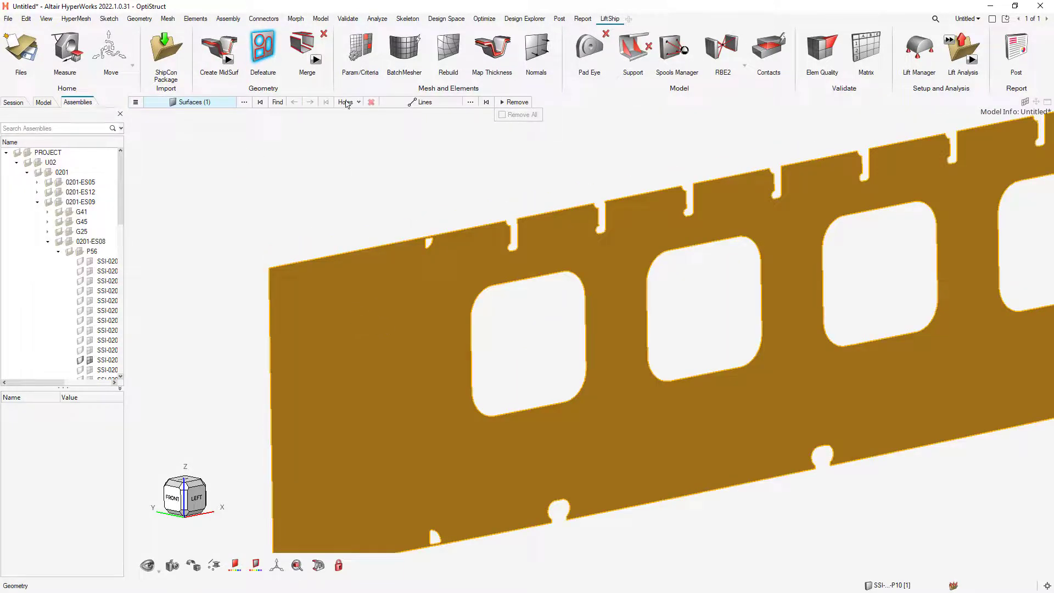
pyautogui.click(278, 103)
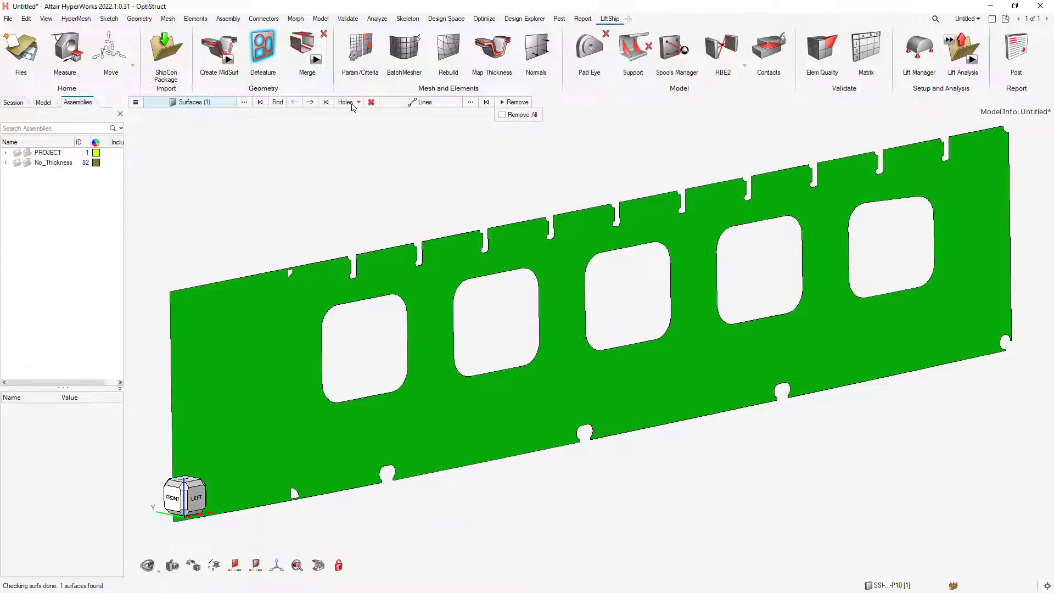
# - Remove the two small corner cutouts near the upper and lower edges of the isolated plate with Defeature's Cutouts option
pyautogui.click(358, 102)
pyautogui.click(352, 123)
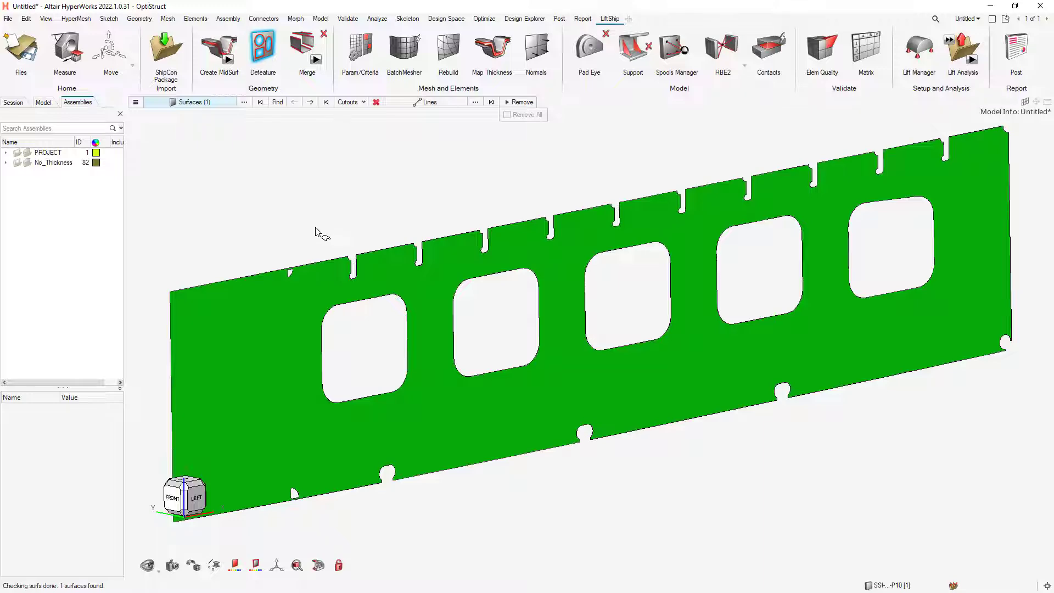
pyautogui.scroll(6, 308, 258)
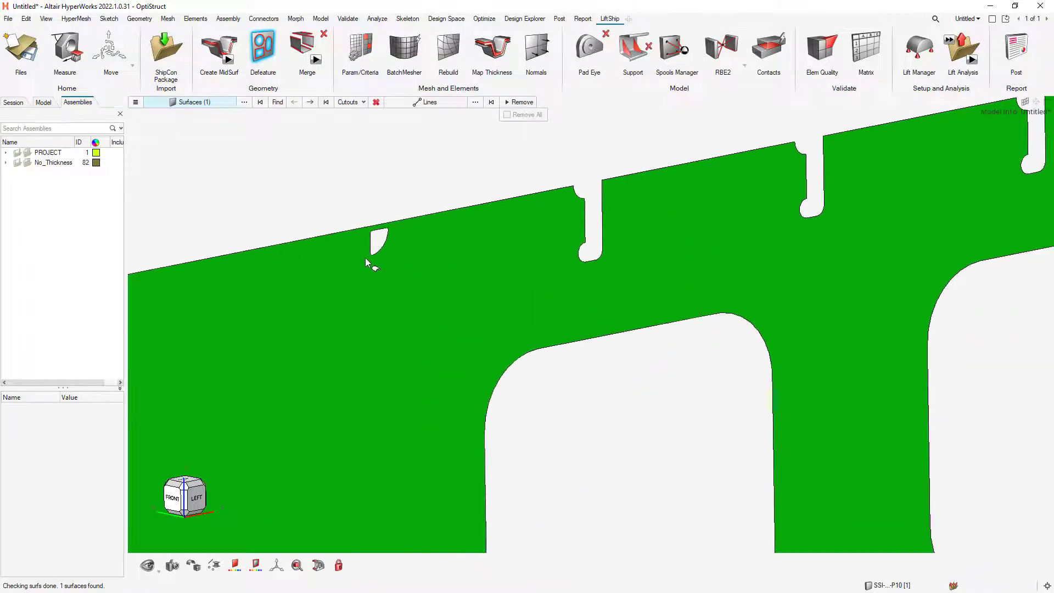
pyautogui.click(427, 103)
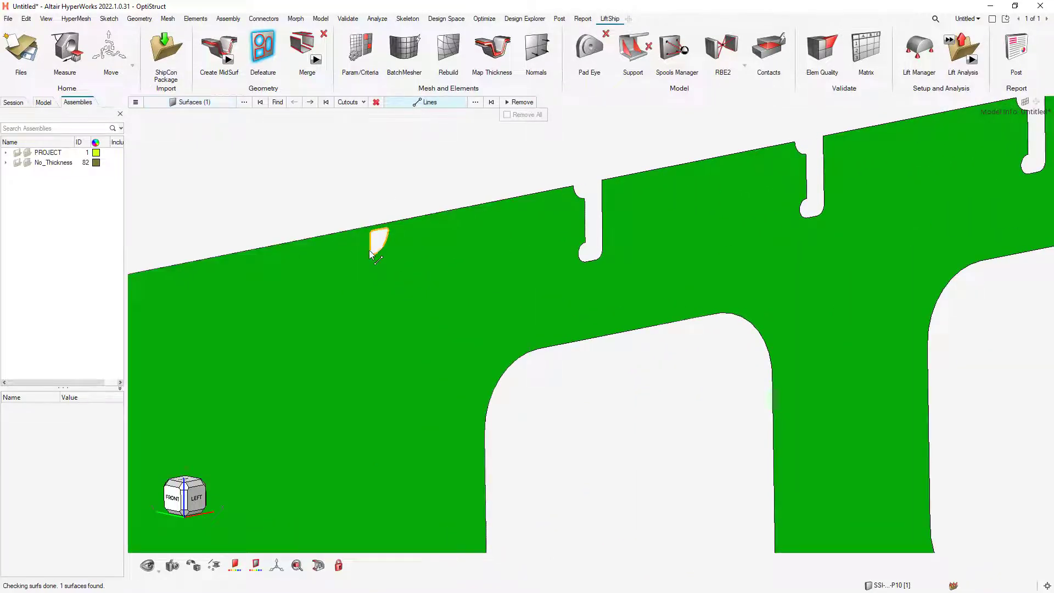
pyautogui.click(375, 228)
pyautogui.scroll(-5, 369, 214)
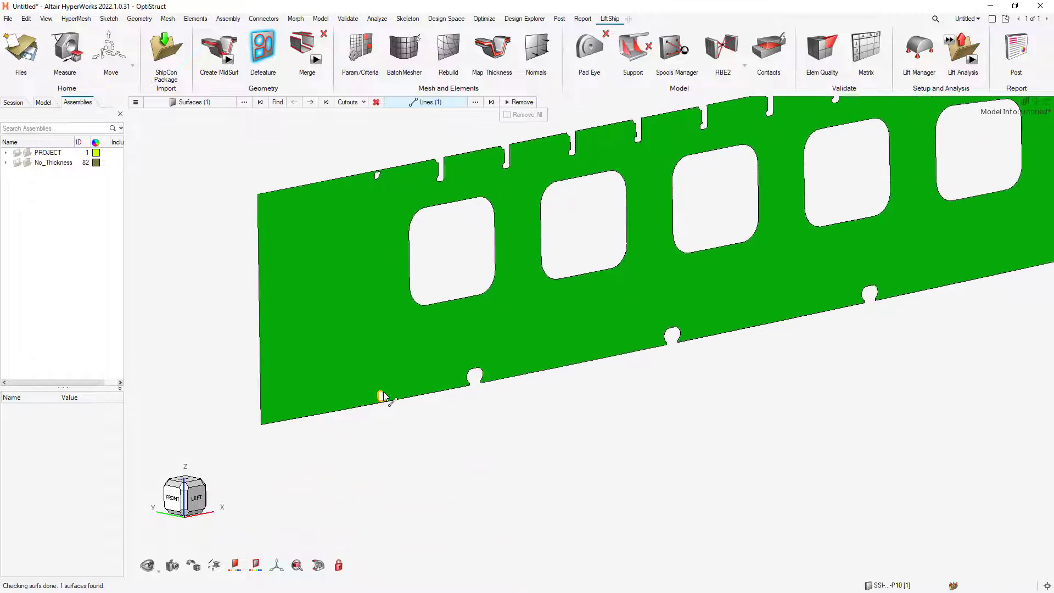
pyautogui.click(382, 394)
pyautogui.click(519, 103)
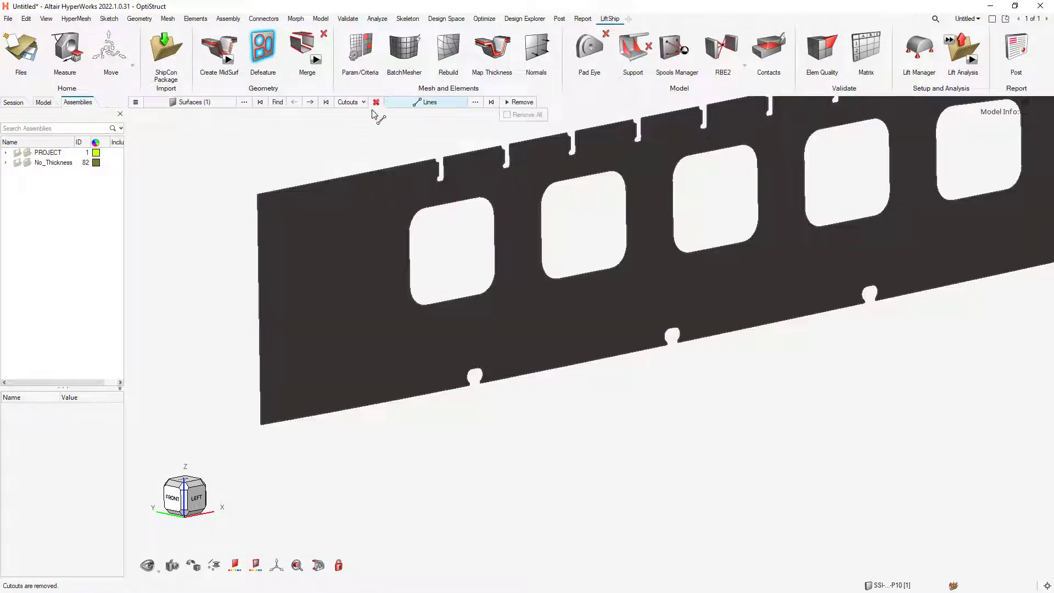
# - Leave Defeature and display the whole ship block in an isometric view
pyautogui.scroll(-5, 308, 242)
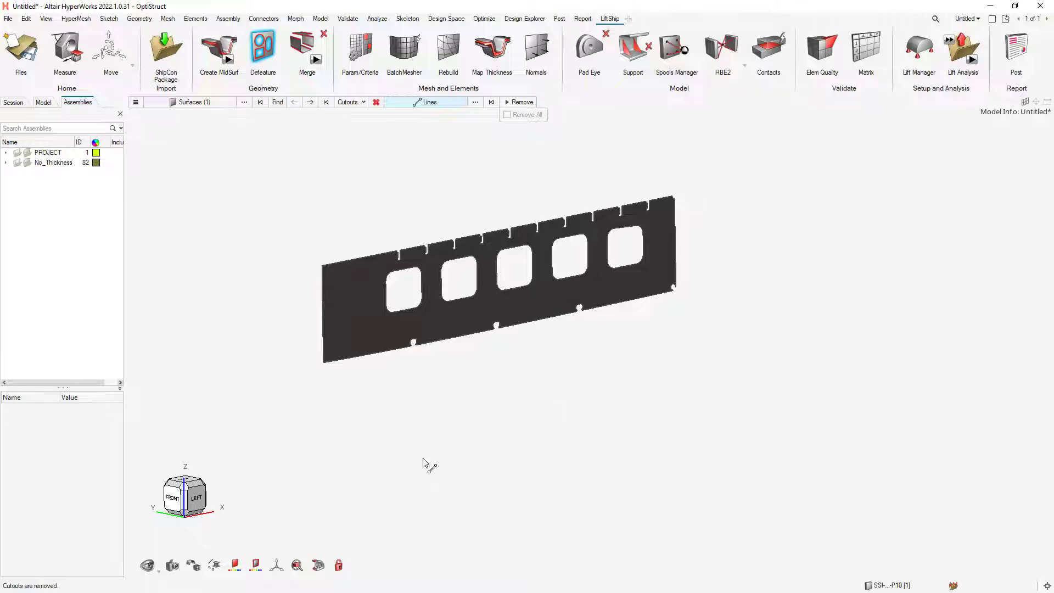
pyautogui.press('Escape')
pyautogui.press('a')
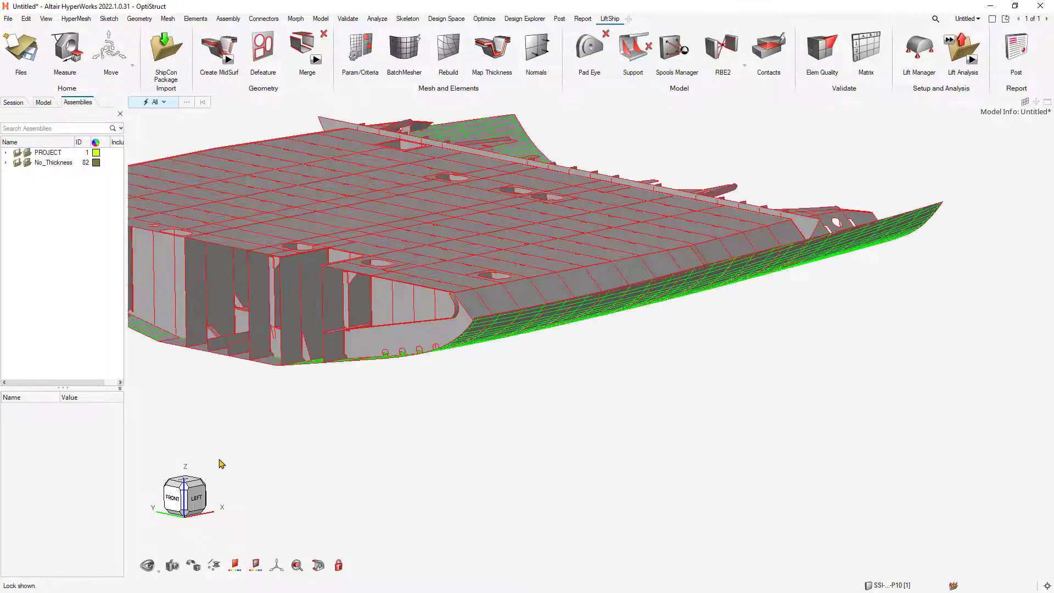
pyautogui.click(186, 487)
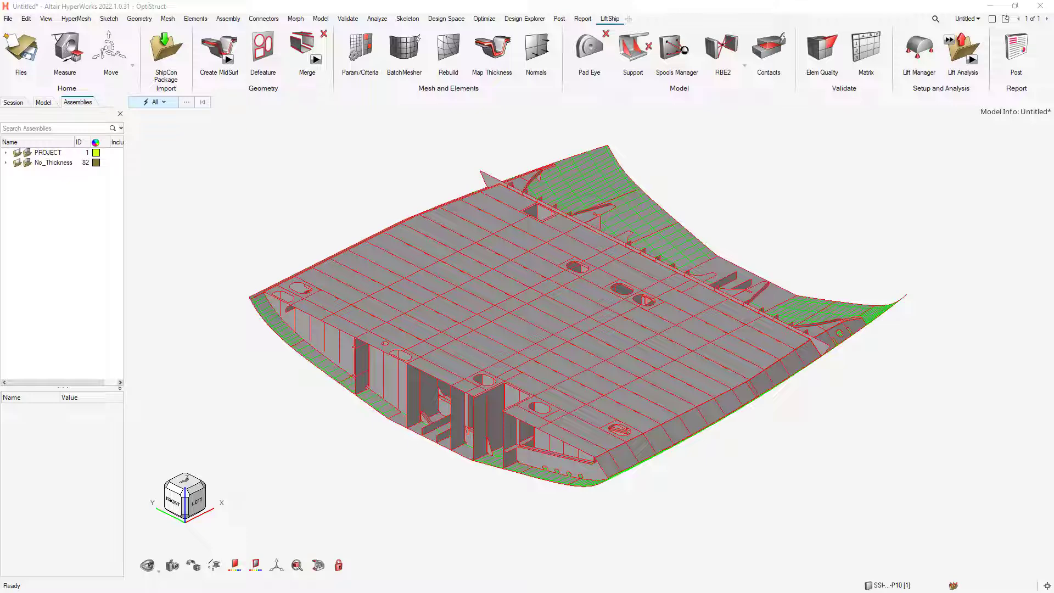
# - View the saved model stages in the U201 training folder and return to the ship block
pyautogui.moveTo(571, 0); pyautogui.dragTo(426, 112)
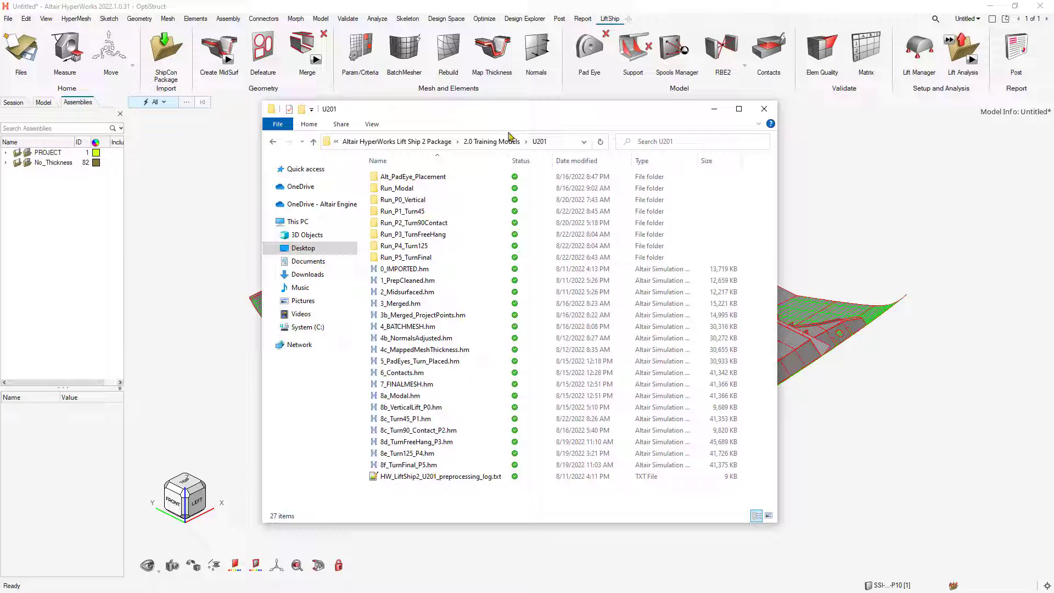
pyautogui.click(203, 275)
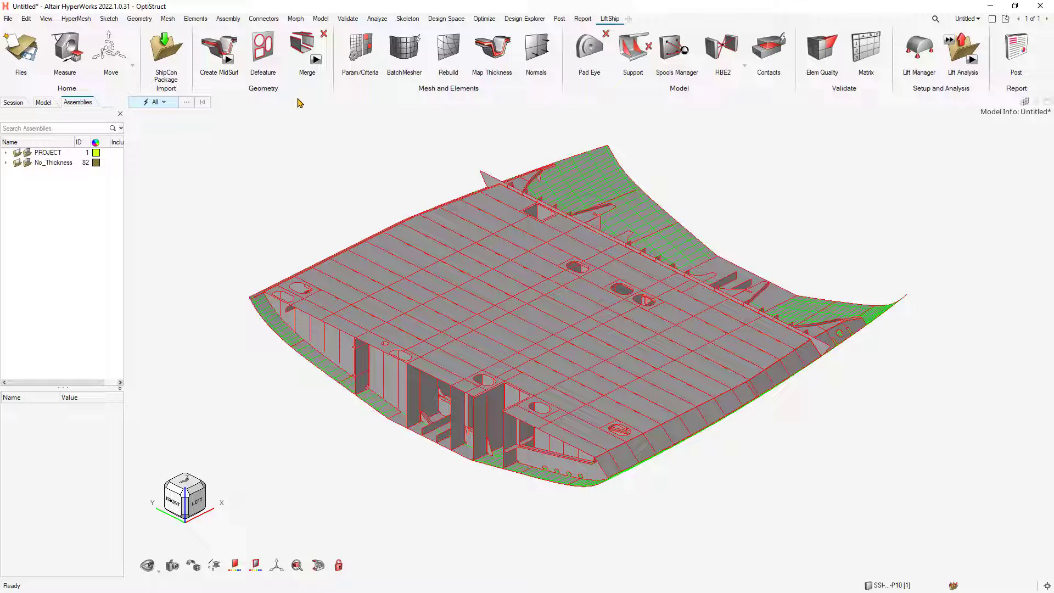
# - Merge all displayed surfaces of the ship block with the Extend + Stitch method
pyautogui.click(301, 47)
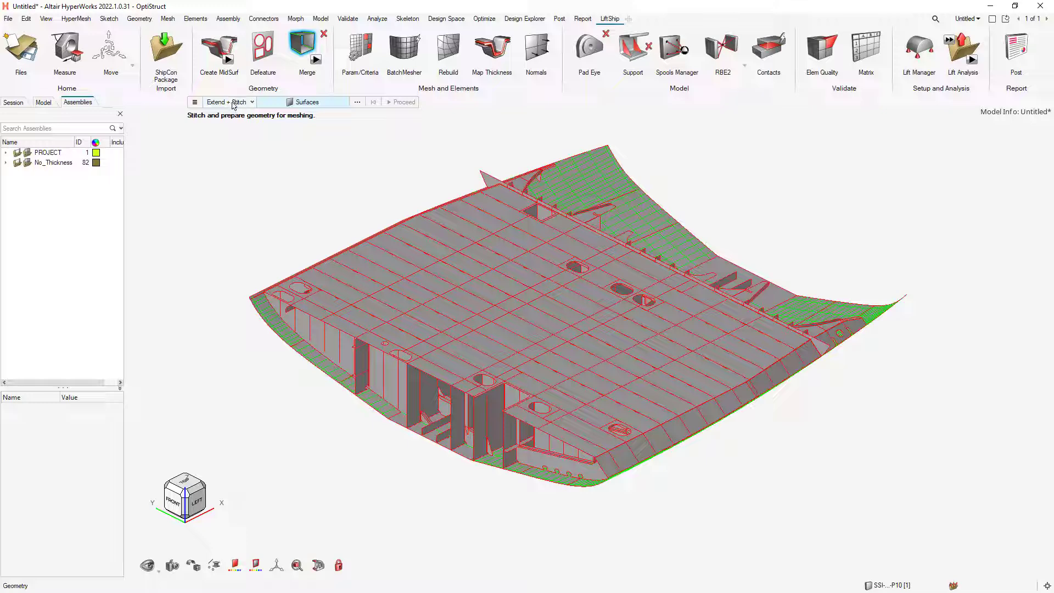
pyautogui.click(233, 104)
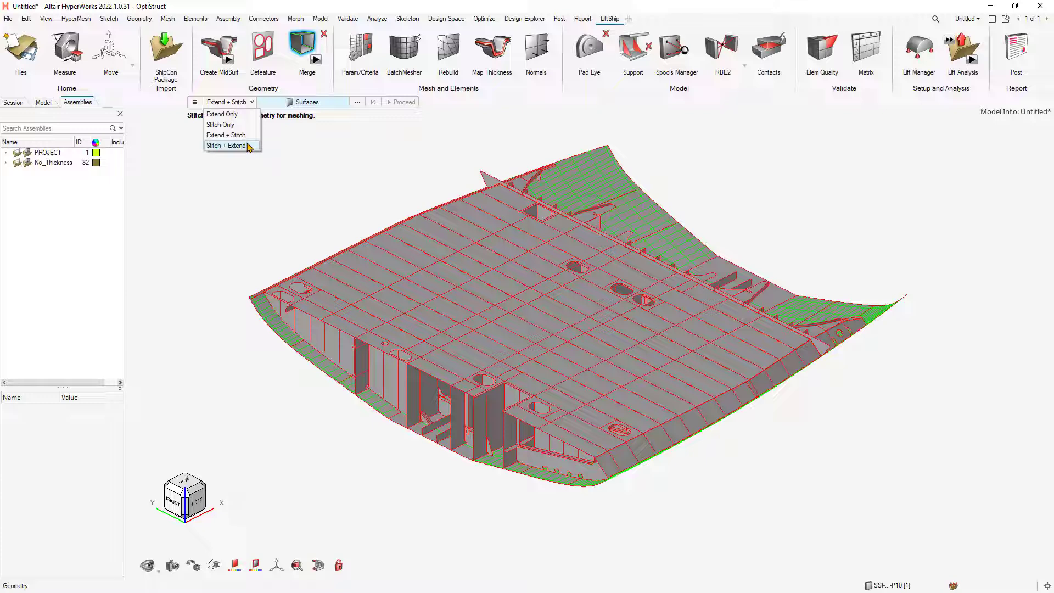
pyautogui.click(195, 102)
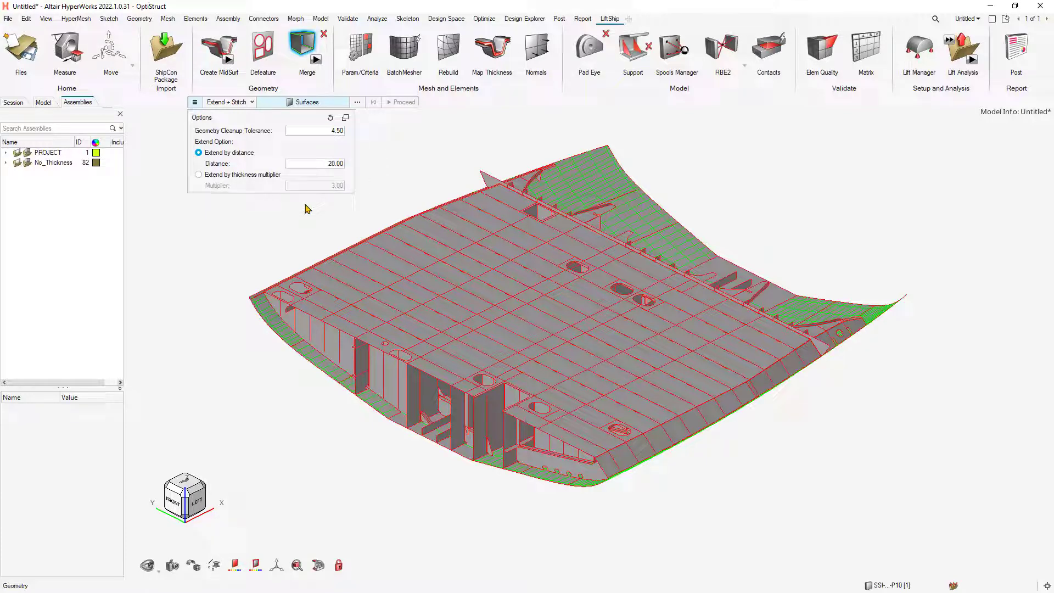
pyautogui.click(261, 241)
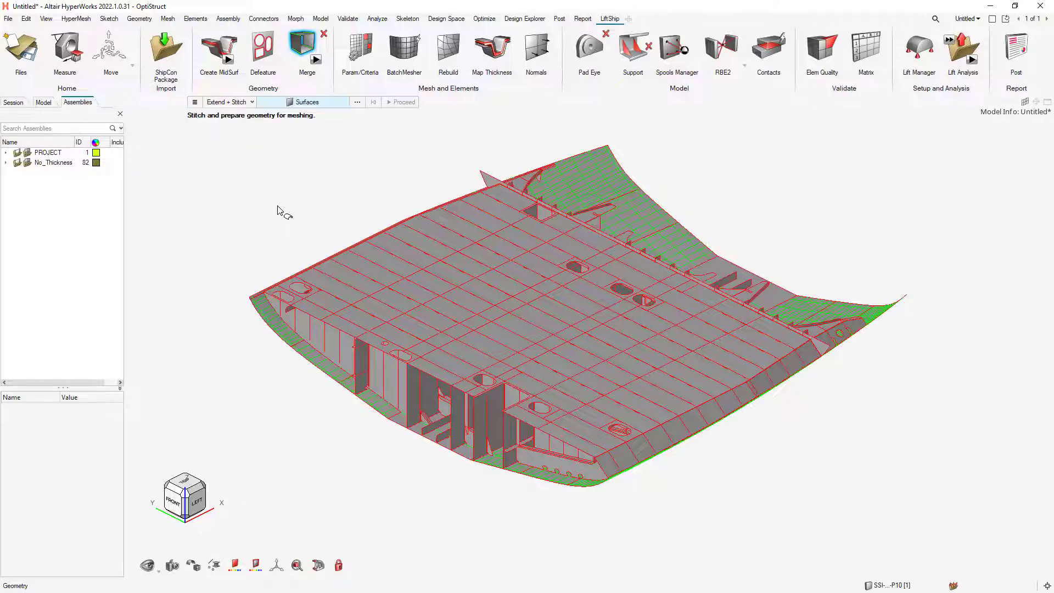
pyautogui.scroll(-2, 233, 190)
pyautogui.hotkey('ctrl', 'a')
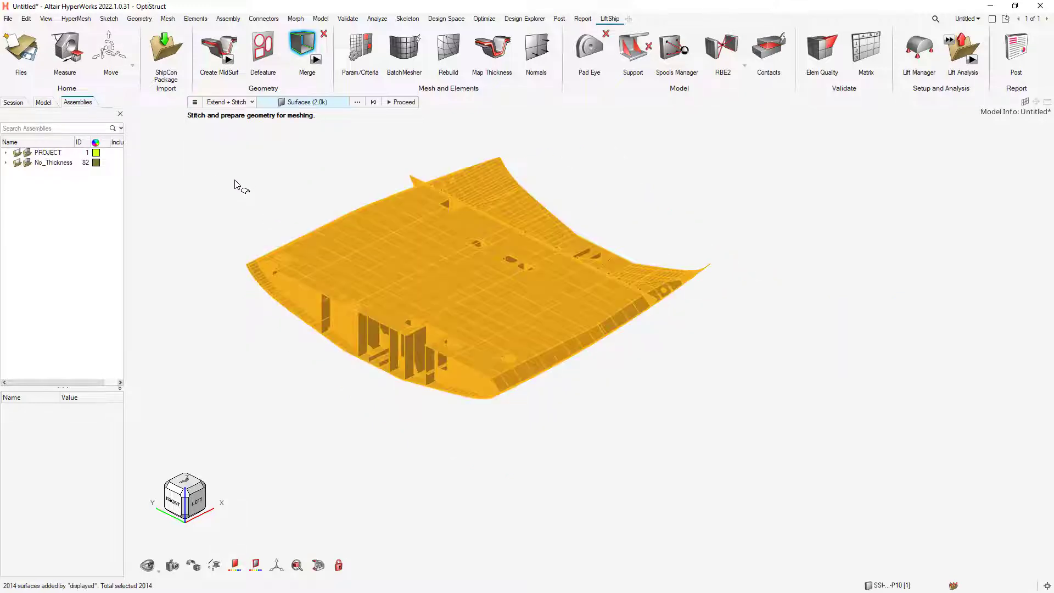
pyautogui.click(400, 103)
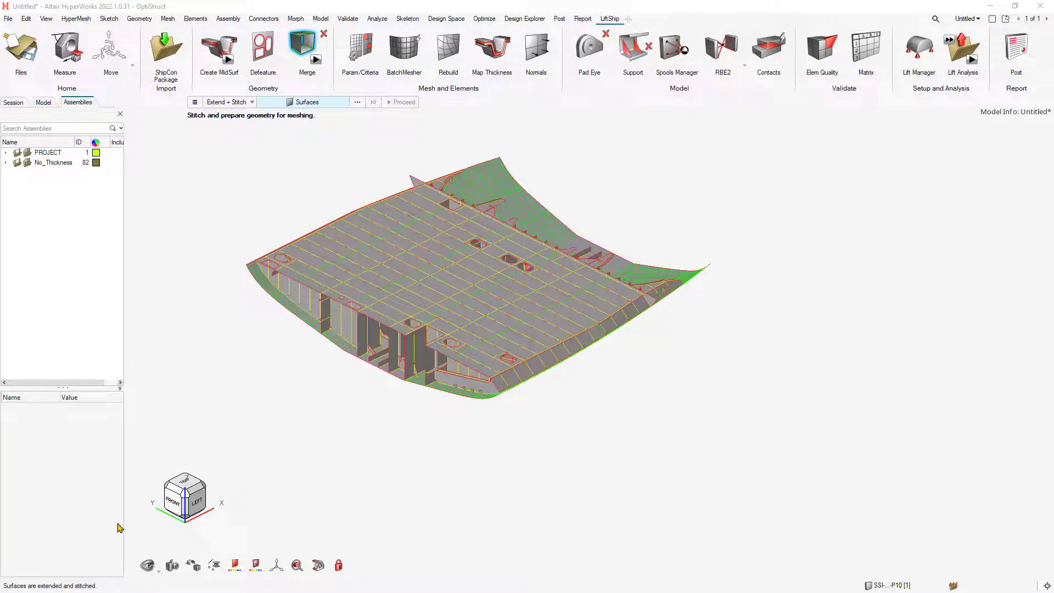
# - Examine the edge connections on the merged block's deck and hull underside, return to the isometric view, and leave Merge
pyautogui.moveTo(304, 372); pyautogui.dragTo(341, 406, button='middle')
pyautogui.moveTo(342, 406); pyautogui.dragTo(354, 417, button='right')
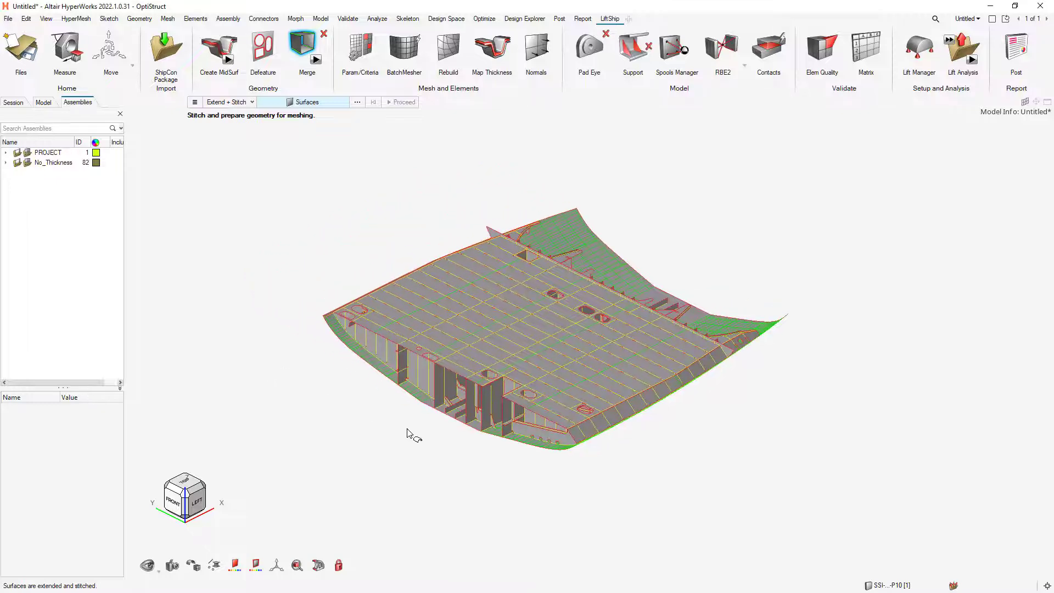
pyautogui.moveTo(429, 436); pyautogui.dragTo(510, 285, button='middle')
pyautogui.moveTo(599, 406); pyautogui.dragTo(620, 387, button='middle')
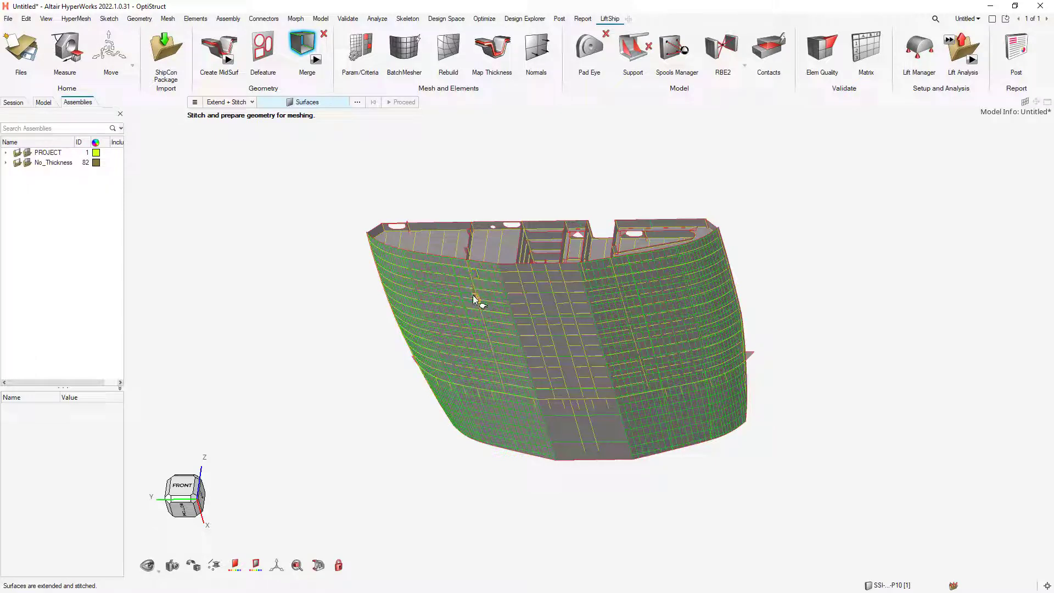
pyautogui.moveTo(503, 246); pyautogui.dragTo(494, 278, button='middle')
pyautogui.click(189, 492)
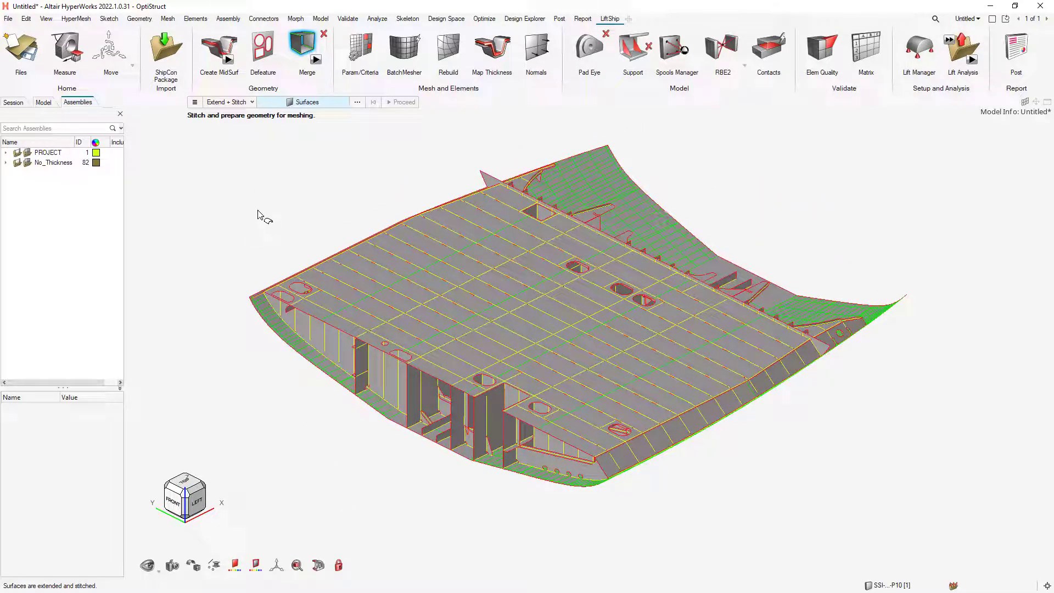
pyautogui.press('Escape')
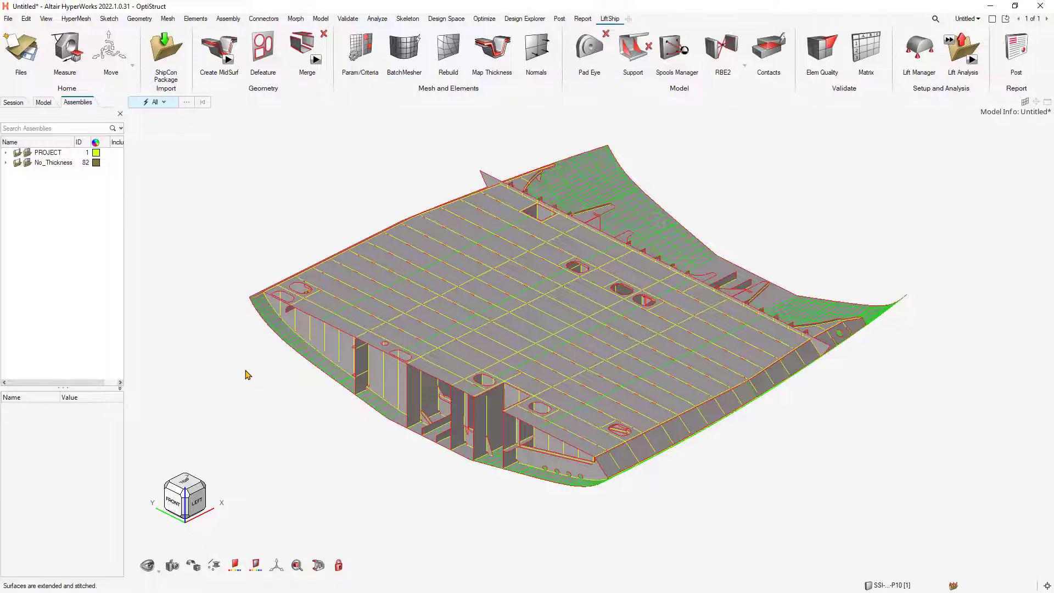
pyautogui.scroll(1, 246, 352)
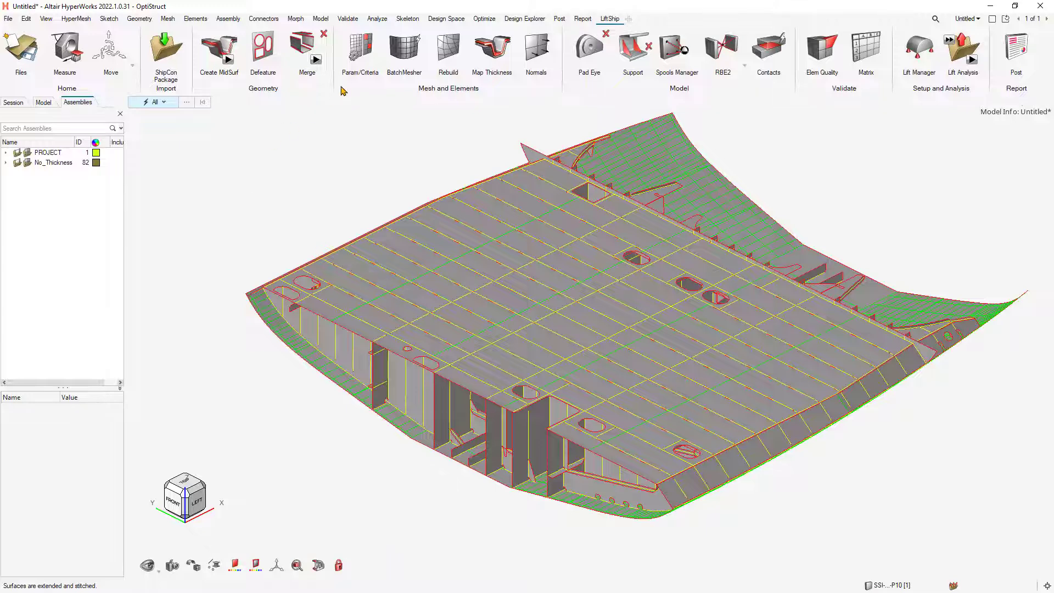
# - Find sliver surfaces with an edge length of at most 10 among all displayed surfaces, with sliver surface IDs displayed
pyautogui.click(42, 105)
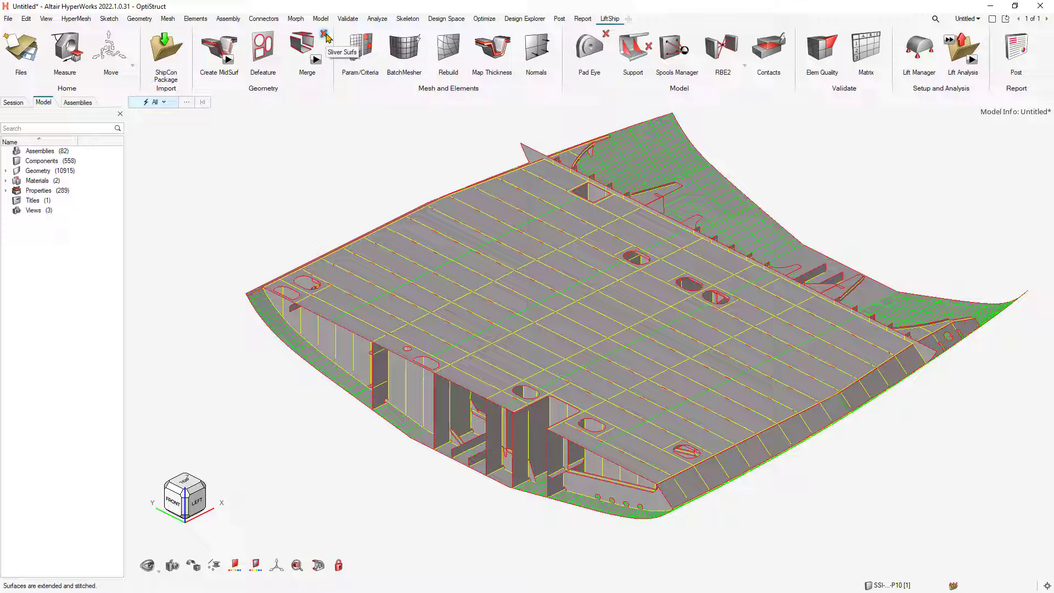
pyautogui.click(324, 36)
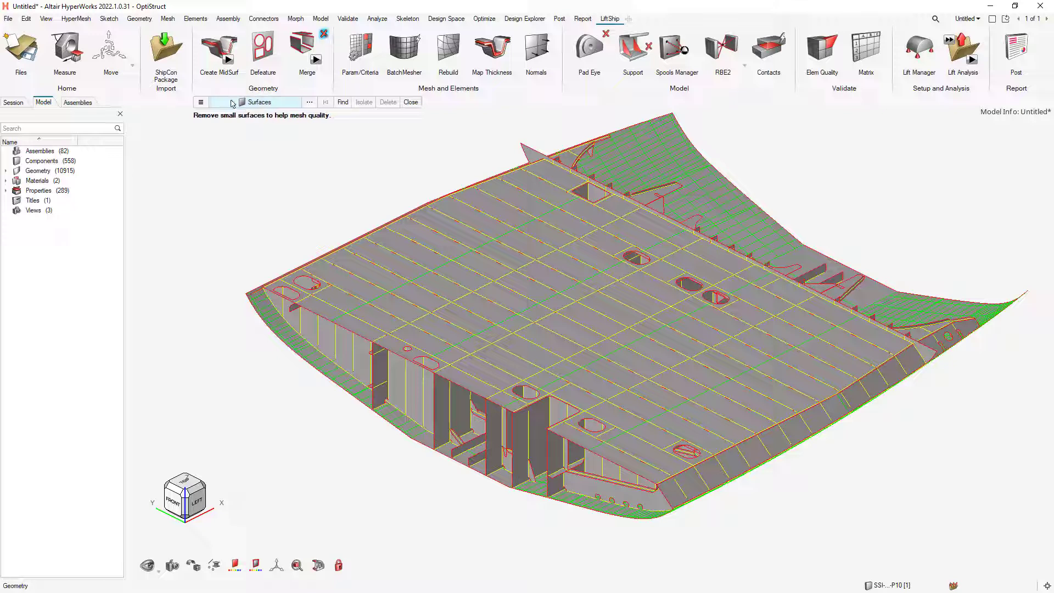
pyautogui.click(201, 103)
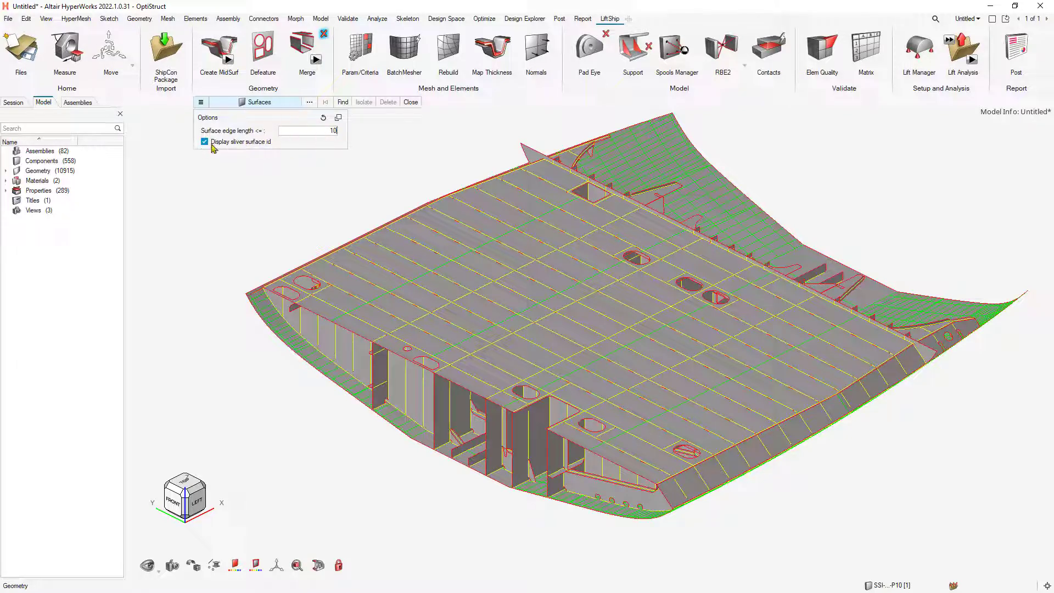
pyautogui.click(342, 102)
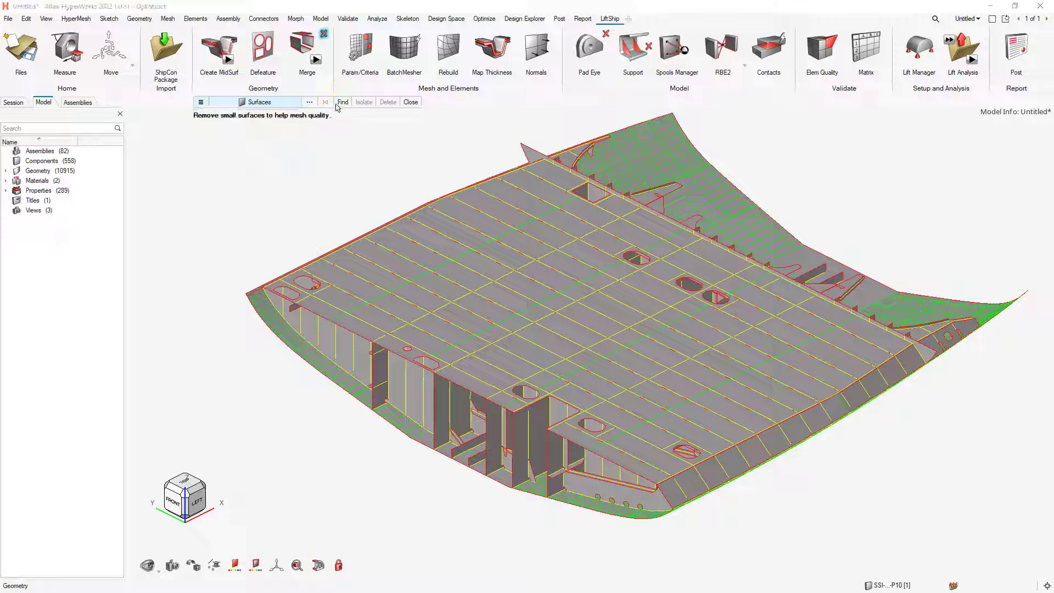
pyautogui.click(579, 320)
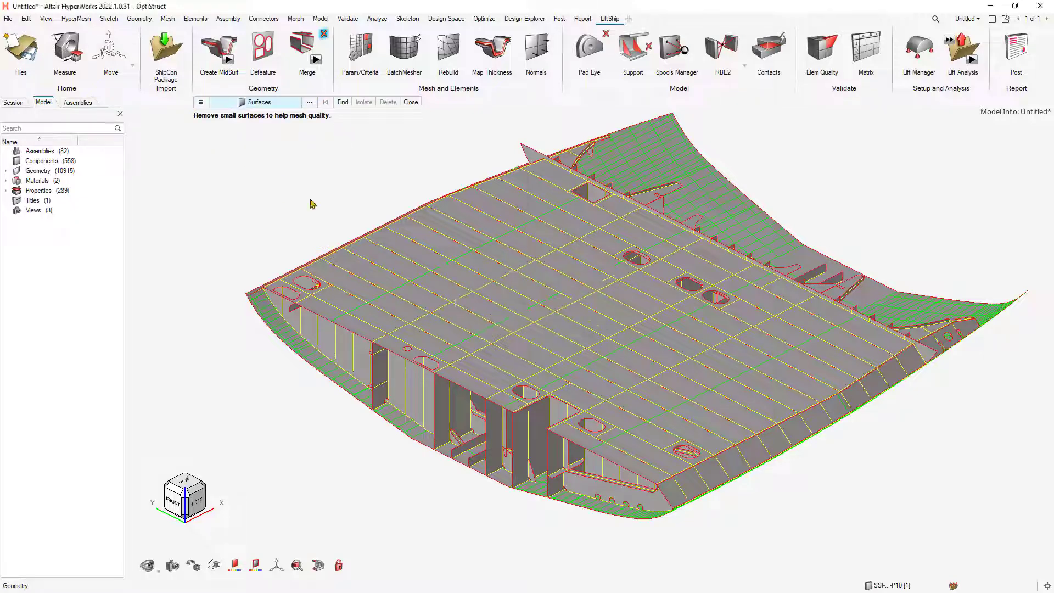
pyautogui.hotkey('ctrl', 'a')
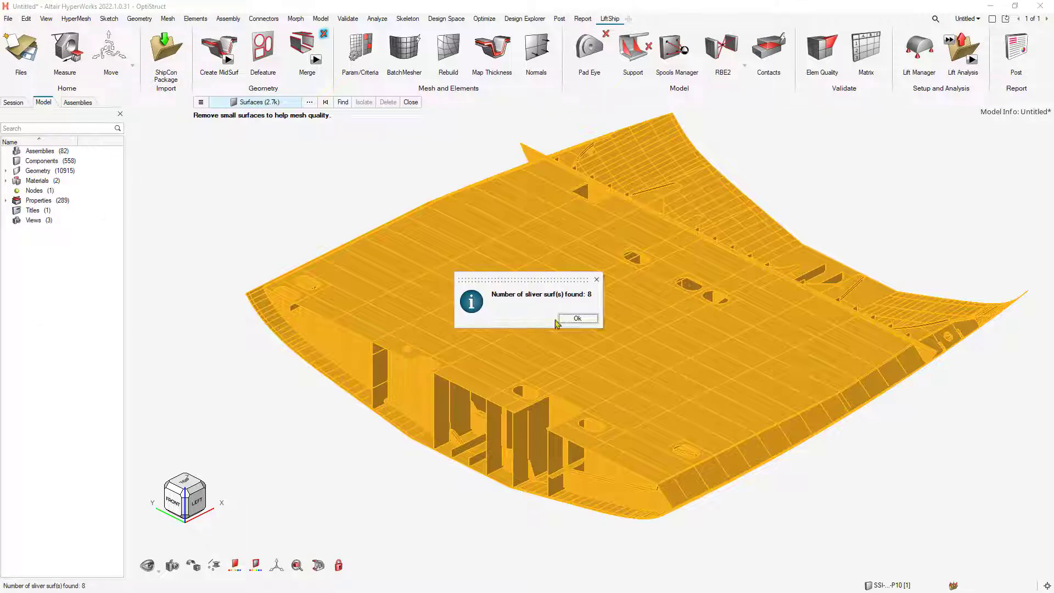
pyautogui.click(565, 319)
# - Isolate the found sliver surfaces, inspect one triangular sliver up close, and restore the full block display
pyautogui.click(364, 102)
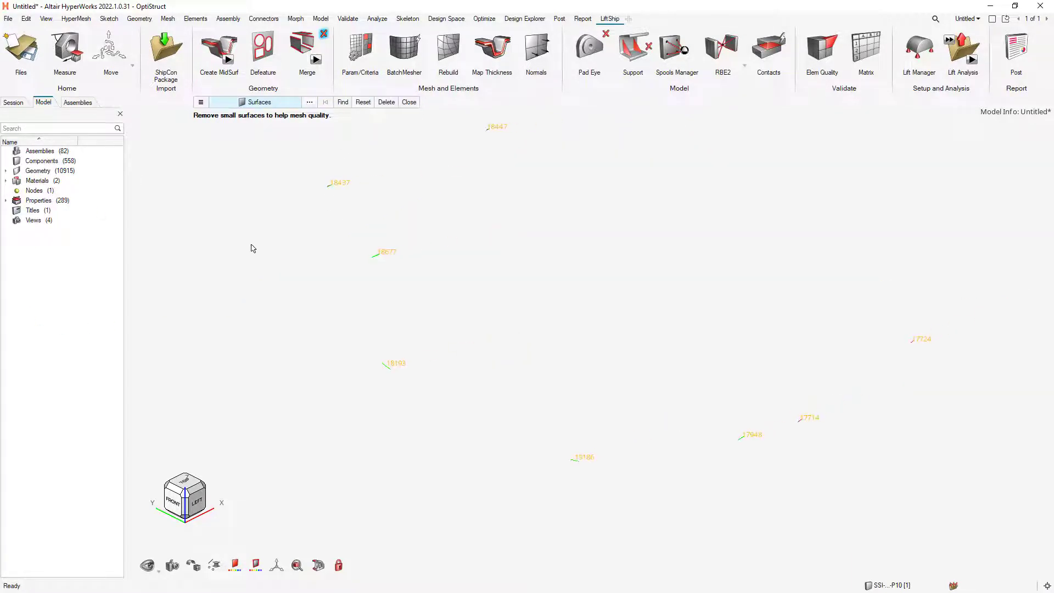
pyautogui.moveTo(491, 291); pyautogui.dragTo(481, 306, button='right')
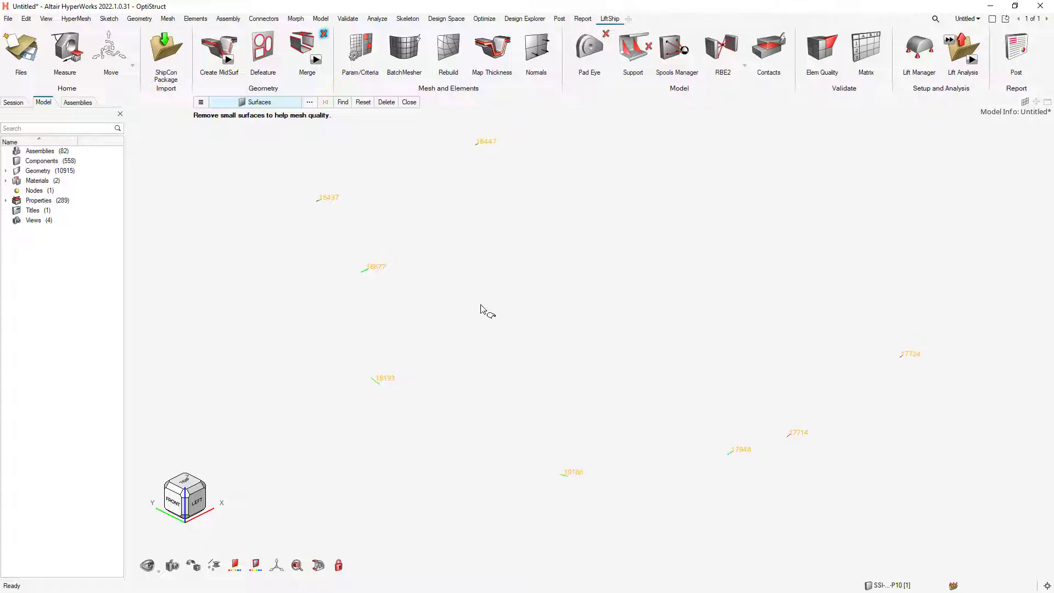
pyautogui.scroll(5, 322, 202)
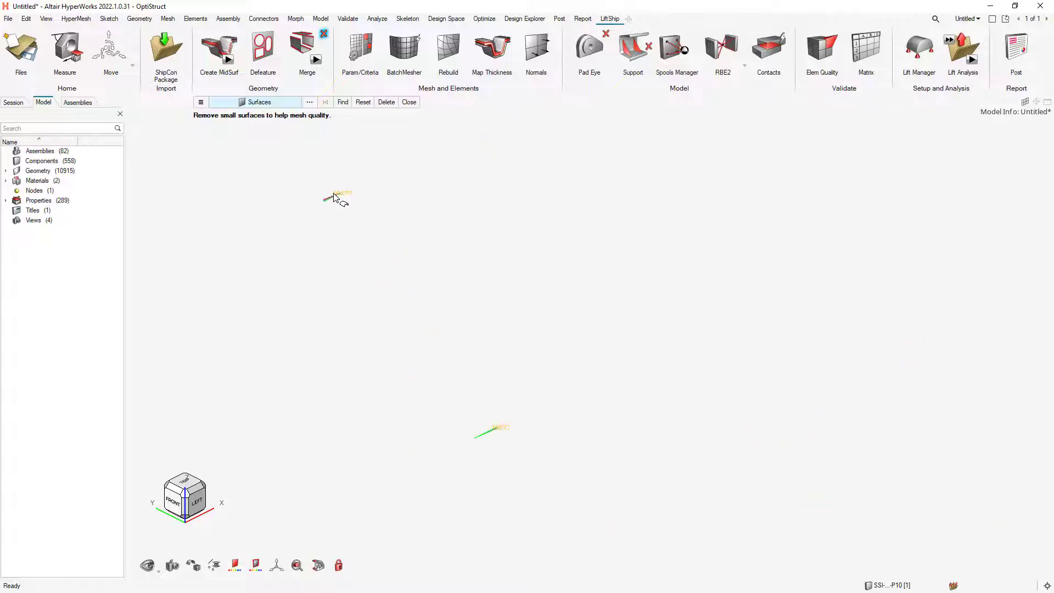
pyautogui.scroll(5, 334, 196)
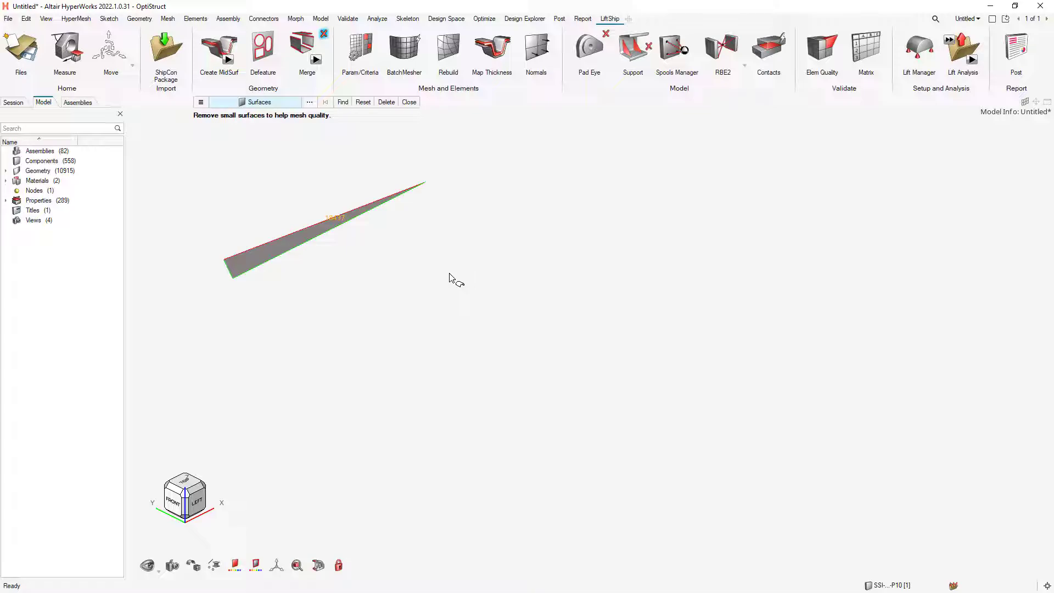
pyautogui.click(363, 102)
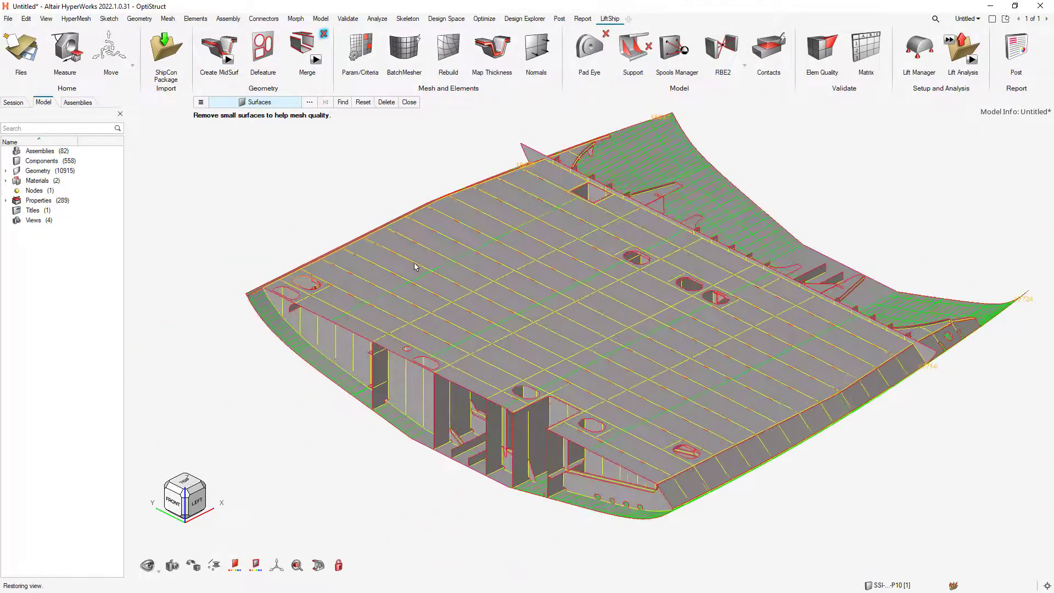
# - Inspect the narrow surfaces on the hull shell's underside and close the sliver surface tool
pyautogui.moveTo(389, 421); pyautogui.dragTo(442, 247, button='right')
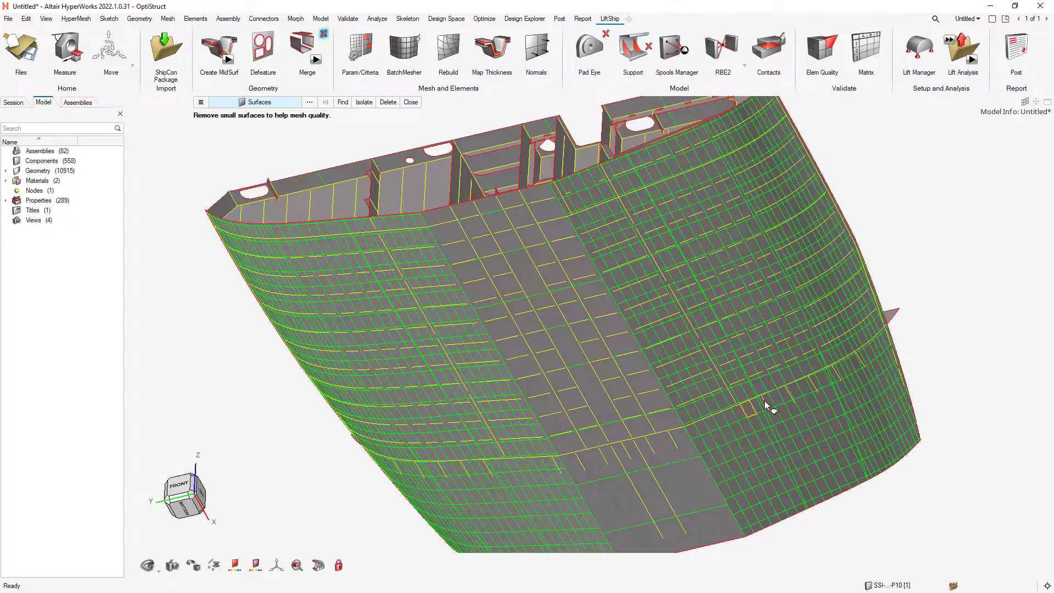
pyautogui.scroll(5, 836, 354)
pyautogui.scroll(4, 835, 406)
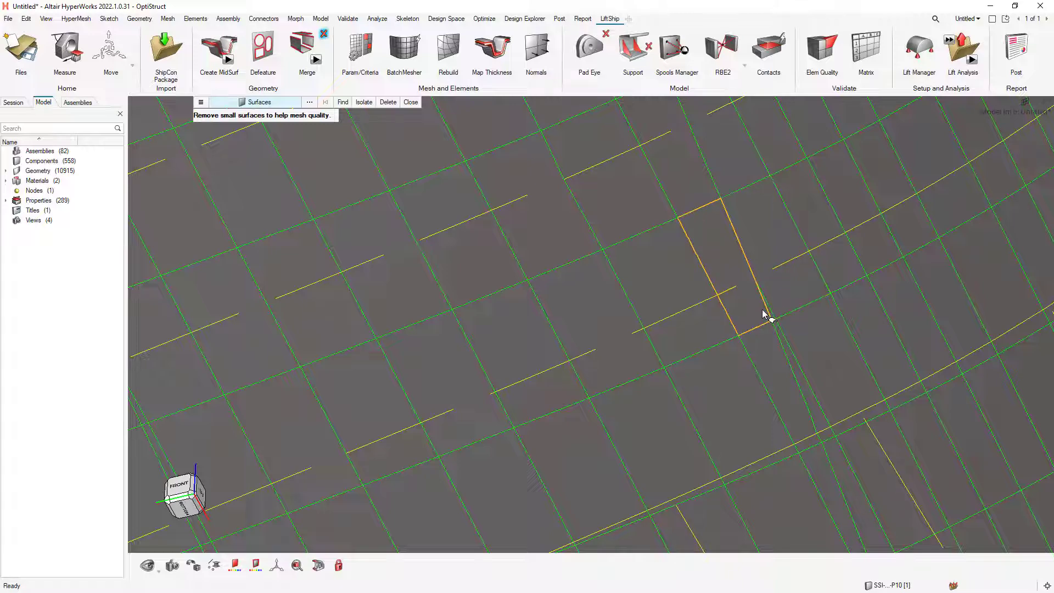
pyautogui.click(410, 103)
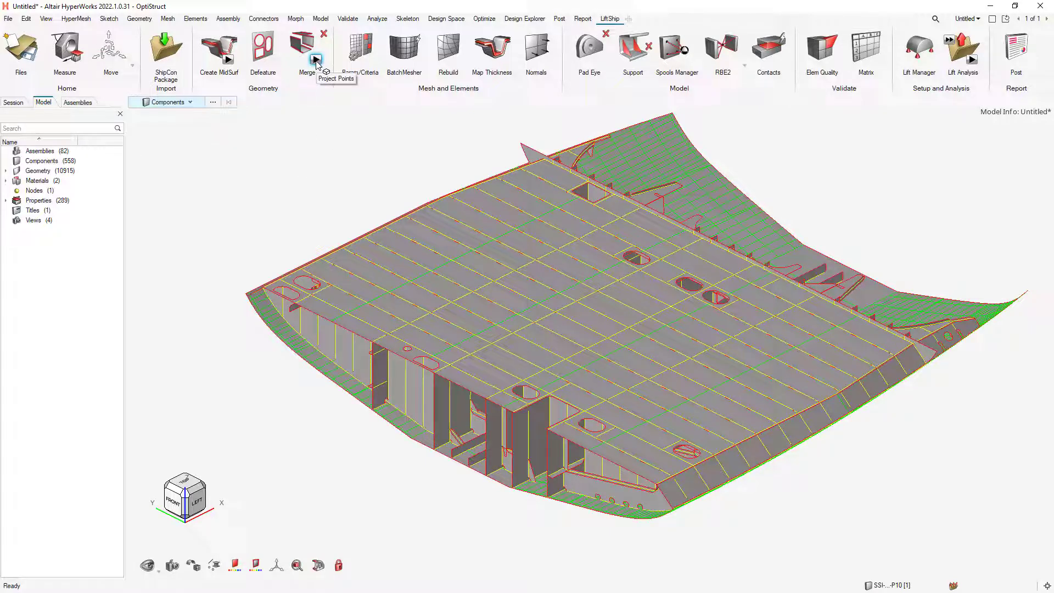
# - Start Project Points and display the geometry points at the interrupted line ends near the deck's front edge
pyautogui.click(317, 60)
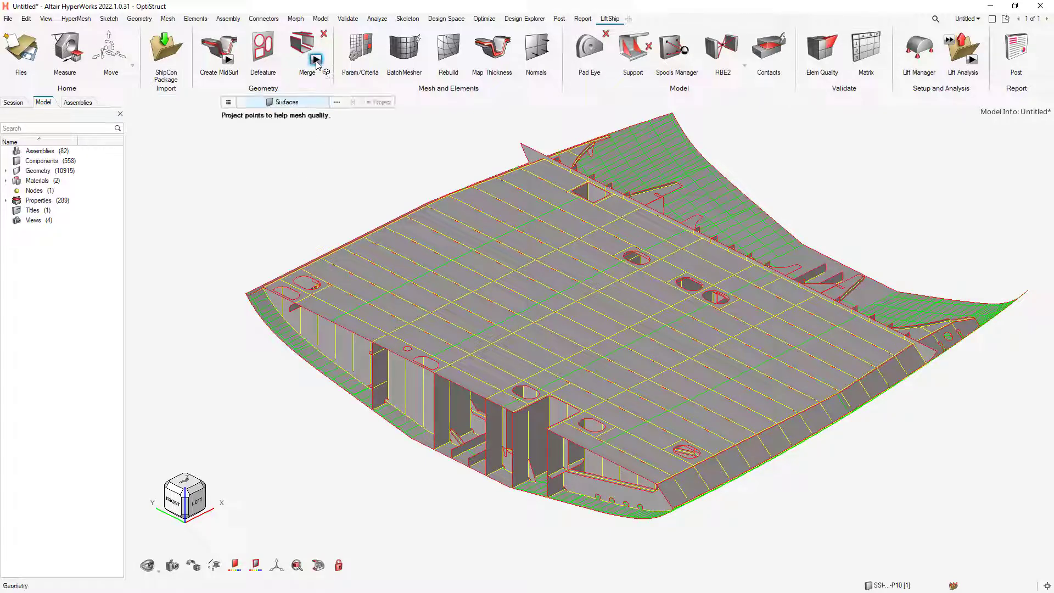
pyautogui.scroll(8, 344, 331)
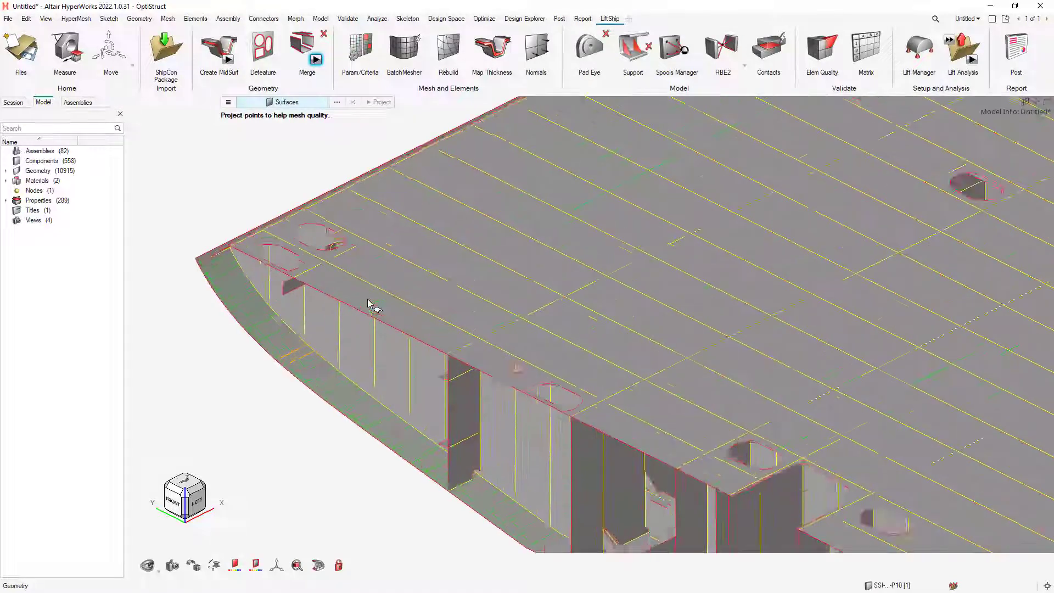
pyautogui.scroll(1, 436, 344)
pyautogui.moveTo(640, 368); pyautogui.dragTo(481, 245, button='right')
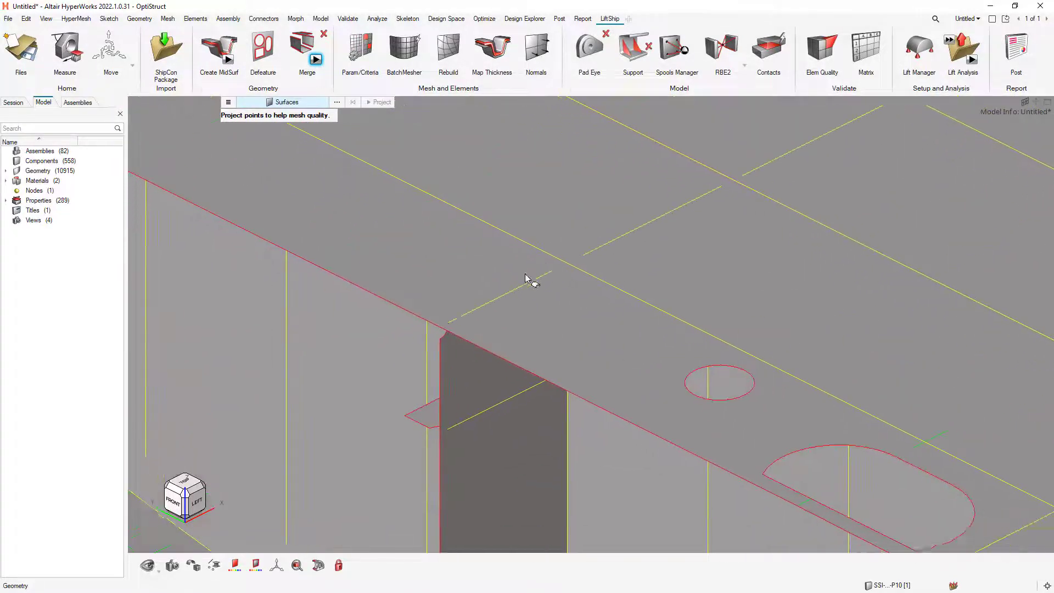
pyautogui.scroll(4, 526, 276)
pyautogui.moveTo(529, 279); pyautogui.dragTo(494, 298, button='right')
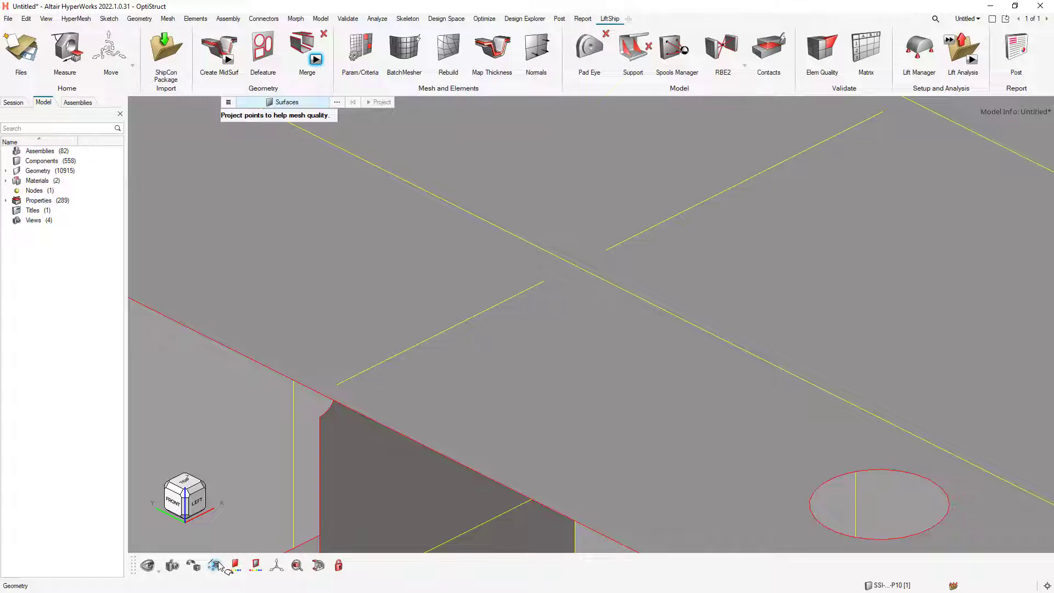
pyautogui.moveTo(215, 566)
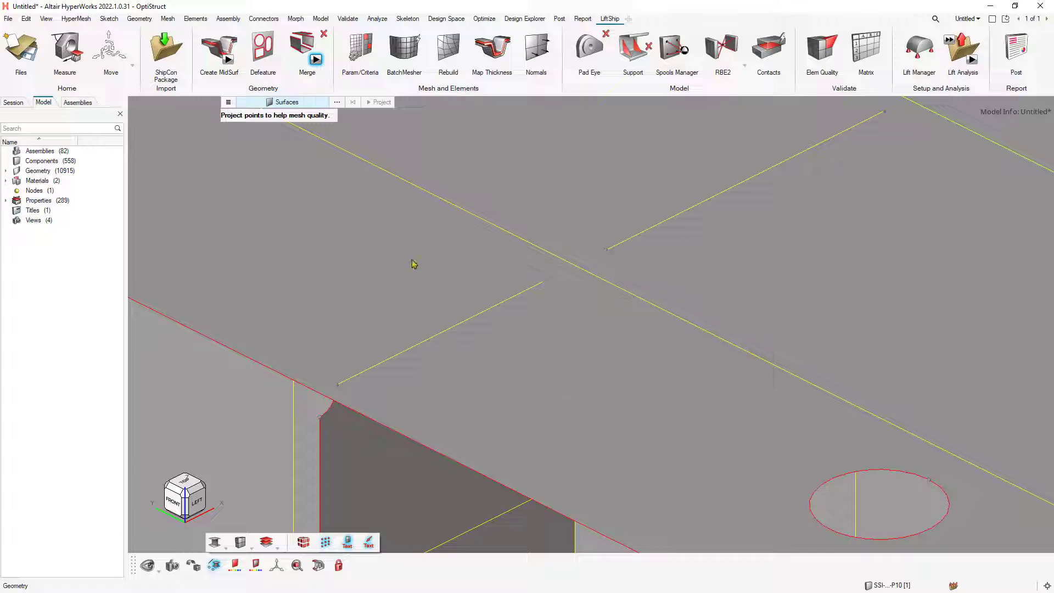
# - Check the point projection distance options and project points on the two adjoining deck surfaces around the interrupted lines
pyautogui.click(229, 102)
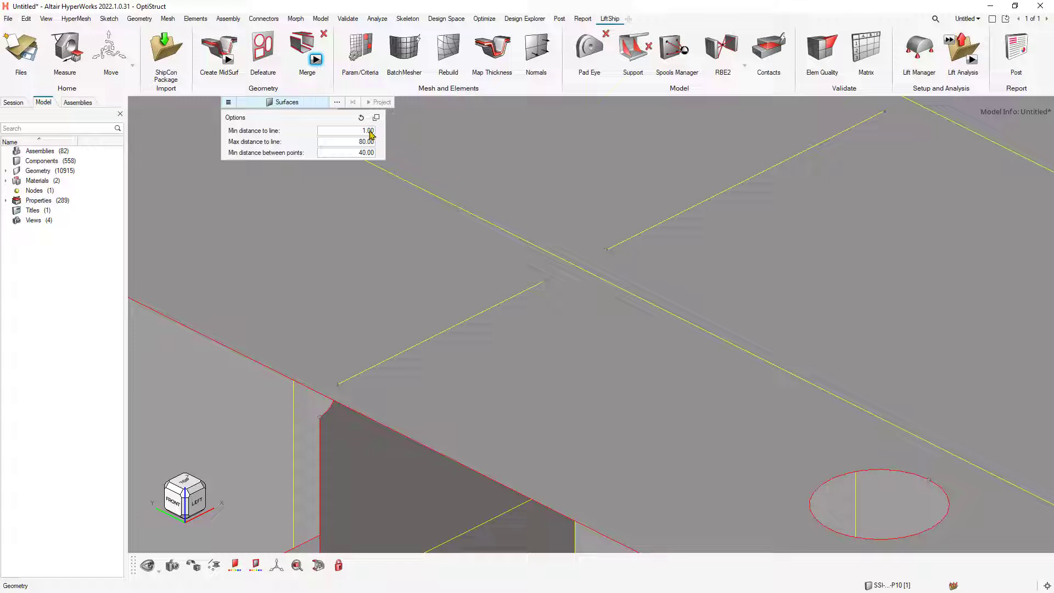
pyautogui.click(433, 248)
pyautogui.click(429, 255)
pyautogui.click(570, 234)
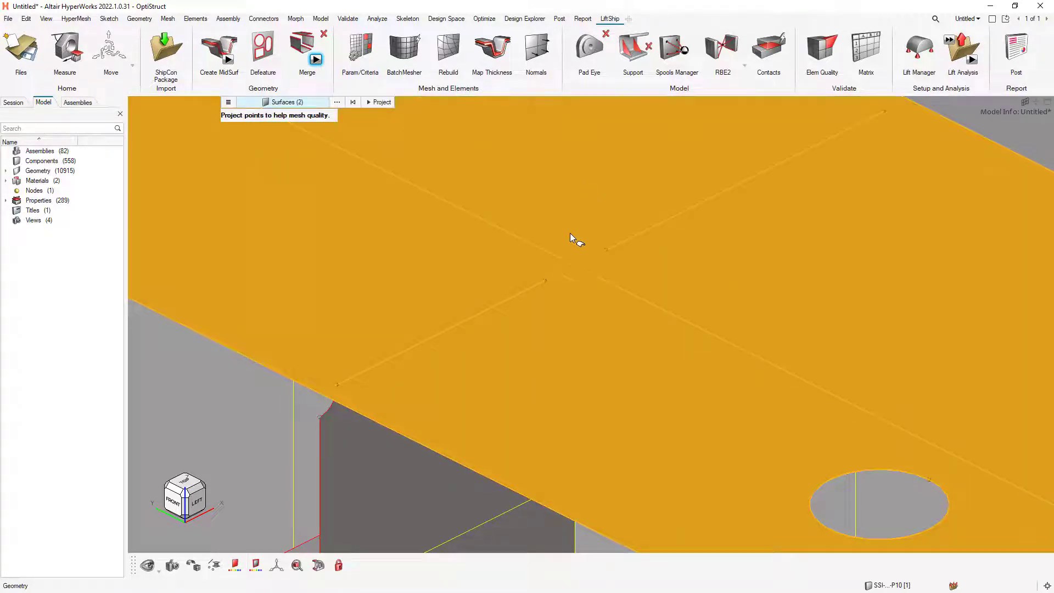
pyautogui.click(382, 103)
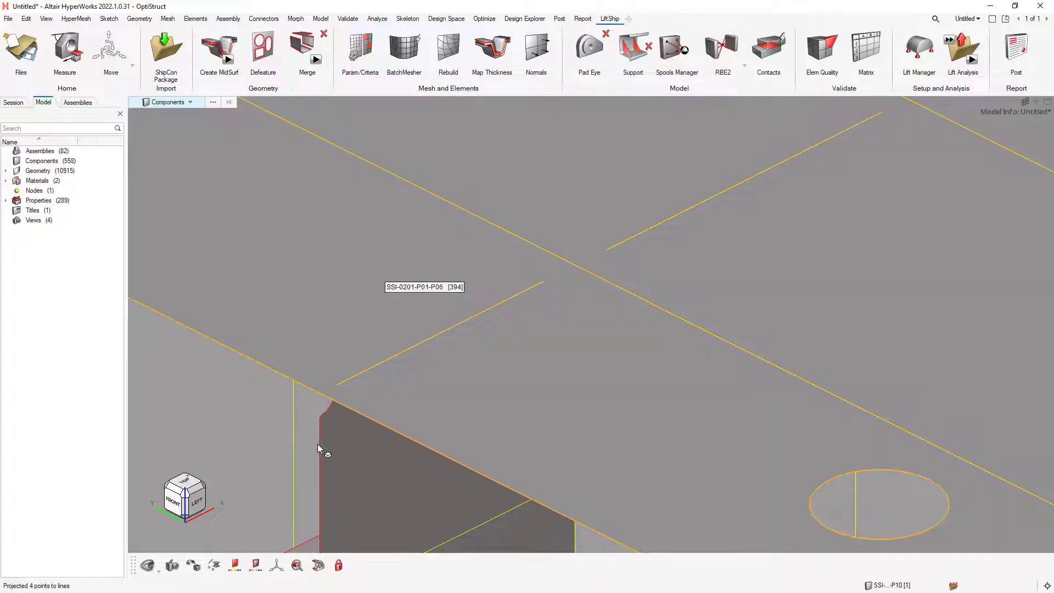
# - Show the geometry points and examine the projected points along the deck's lines, including the area around the cutouts
pyautogui.click(214, 565)
pyautogui.click(305, 542)
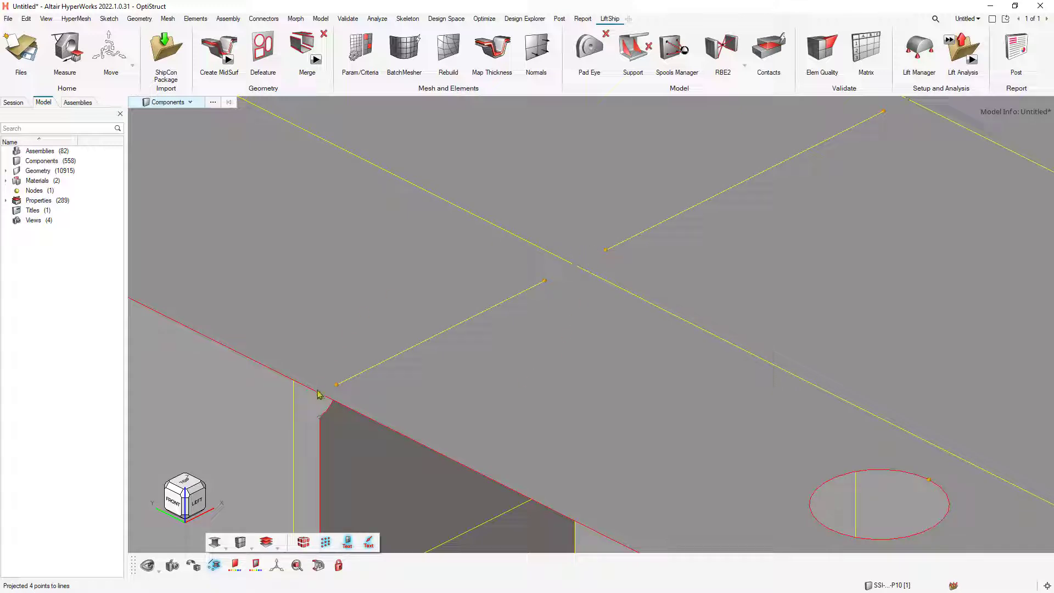
pyautogui.moveTo(482, 277); pyautogui.dragTo(370, 371, button='right')
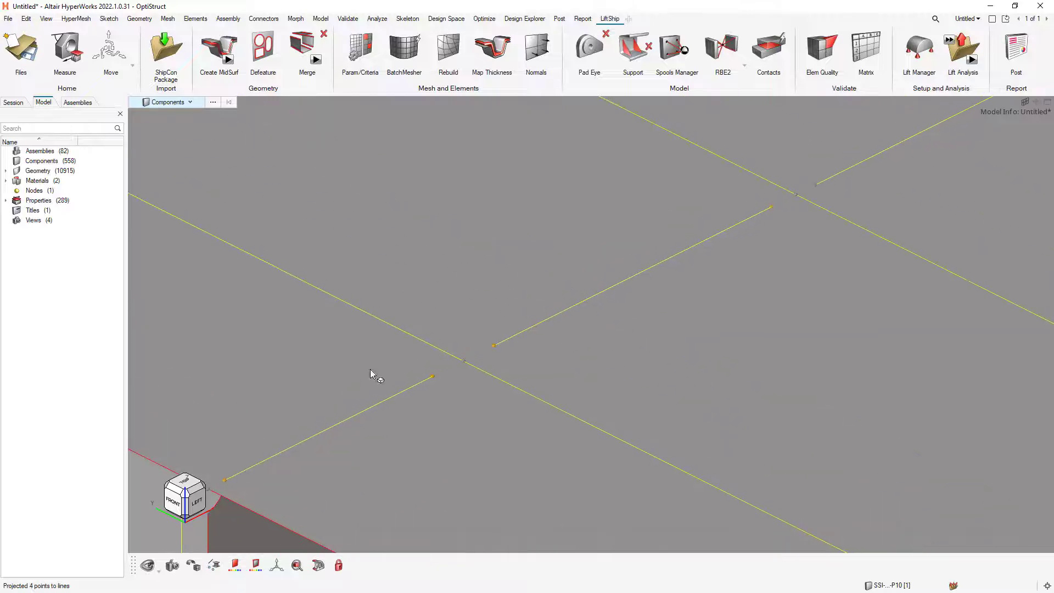
pyautogui.moveTo(697, 236); pyautogui.dragTo(537, 300, button='right')
pyautogui.scroll(-10, 626, 261)
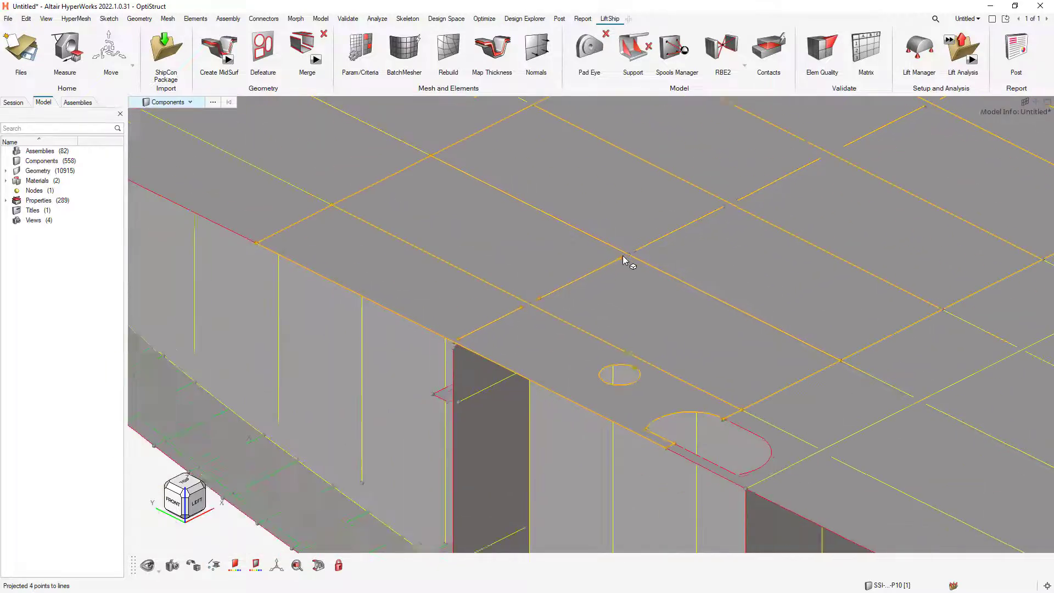
pyautogui.moveTo(699, 252); pyautogui.dragTo(545, 315, button='right')
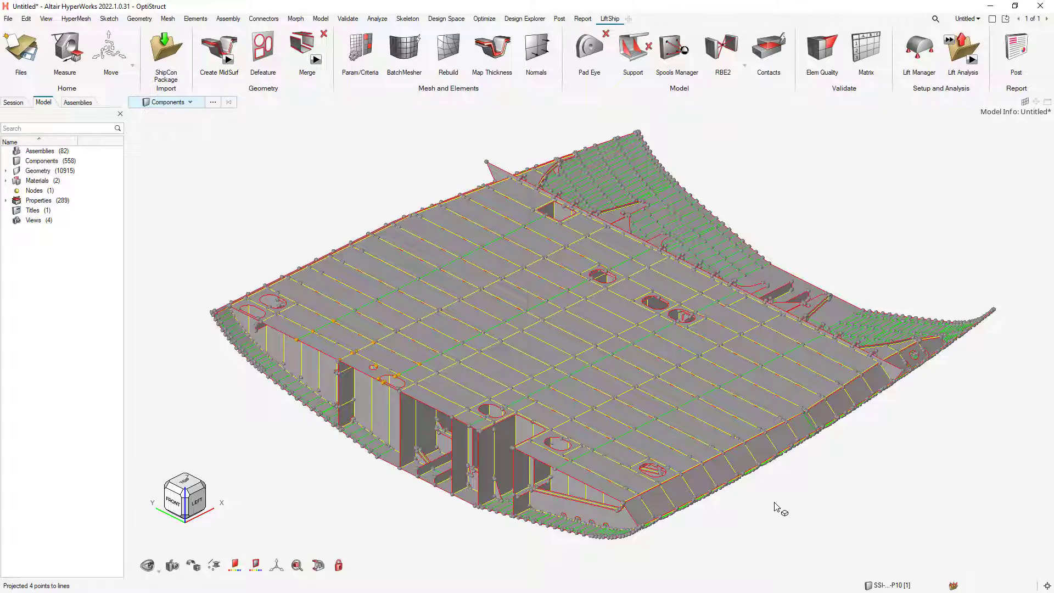
# - Project points on the deck's corner surface and the adjoining narrow edge strip, and inspect the lines along that edge
pyautogui.scroll(10, 666, 506)
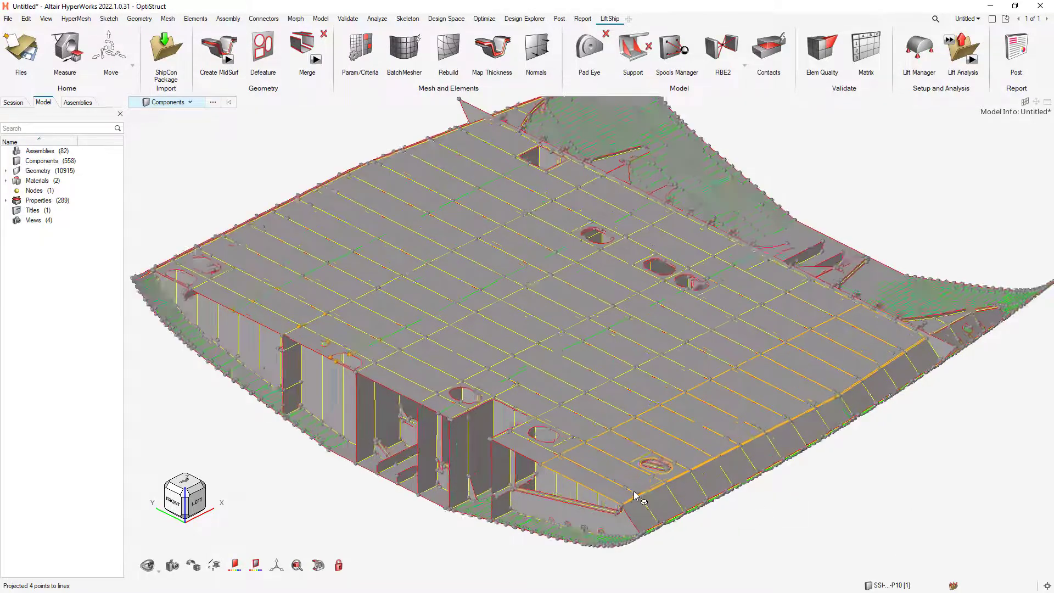
pyautogui.moveTo(650, 438); pyautogui.dragTo(674, 308, button='right')
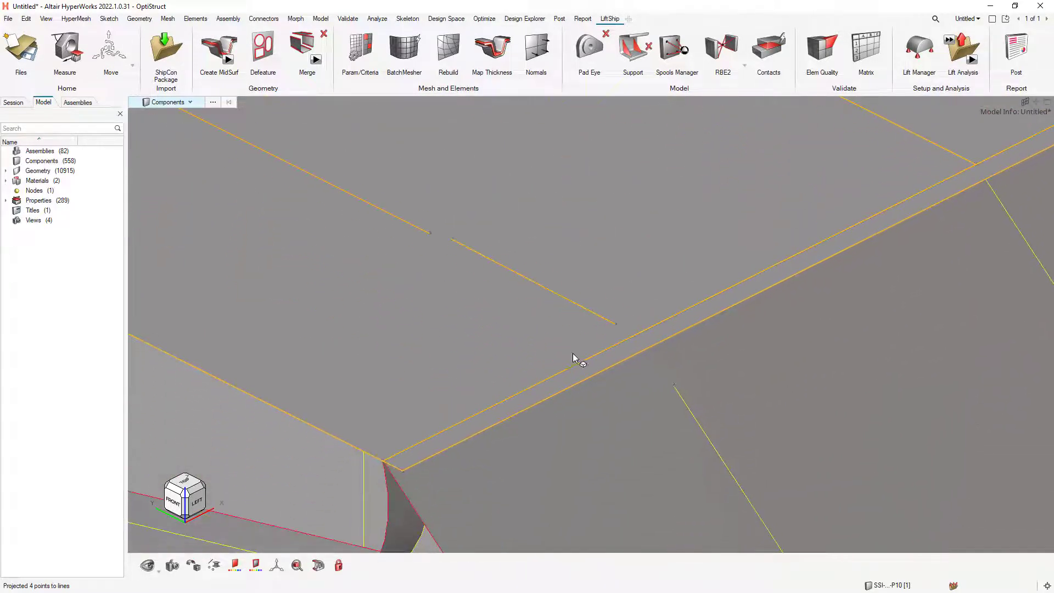
pyautogui.click(500, 347)
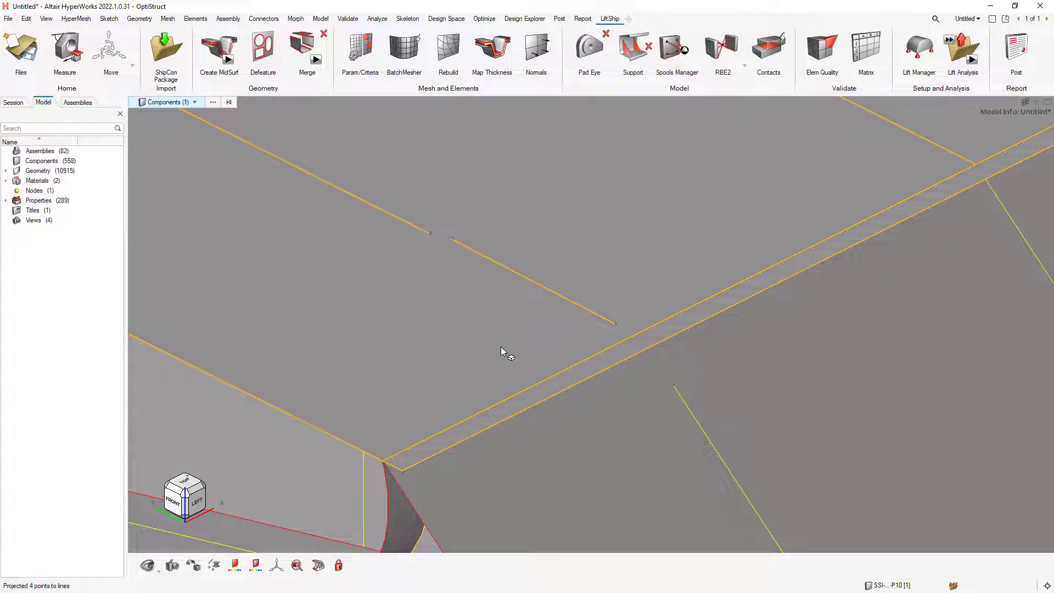
pyautogui.click(315, 59)
pyautogui.click(418, 319)
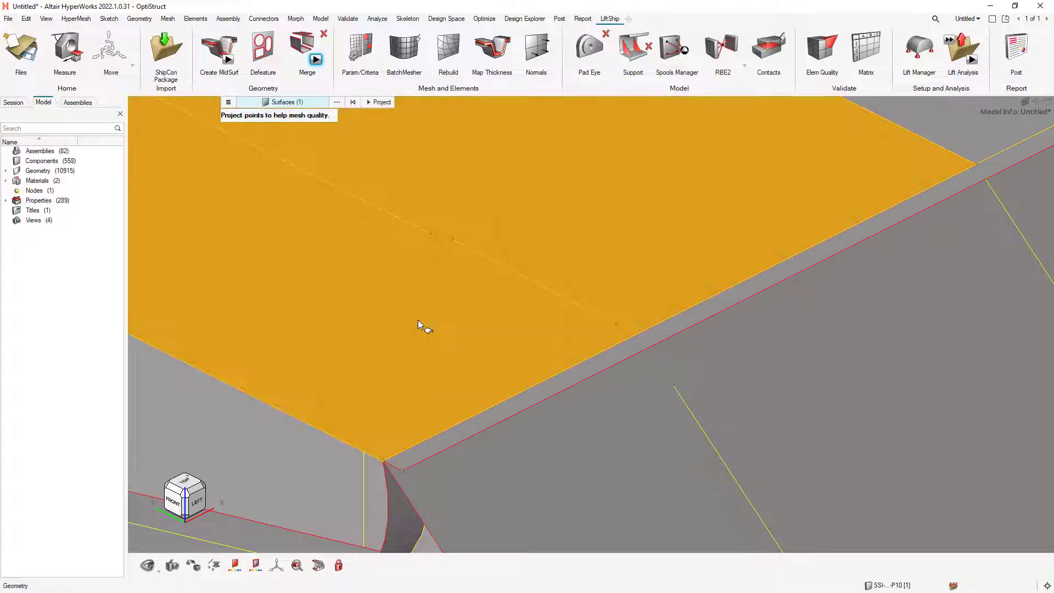
pyautogui.click(608, 357)
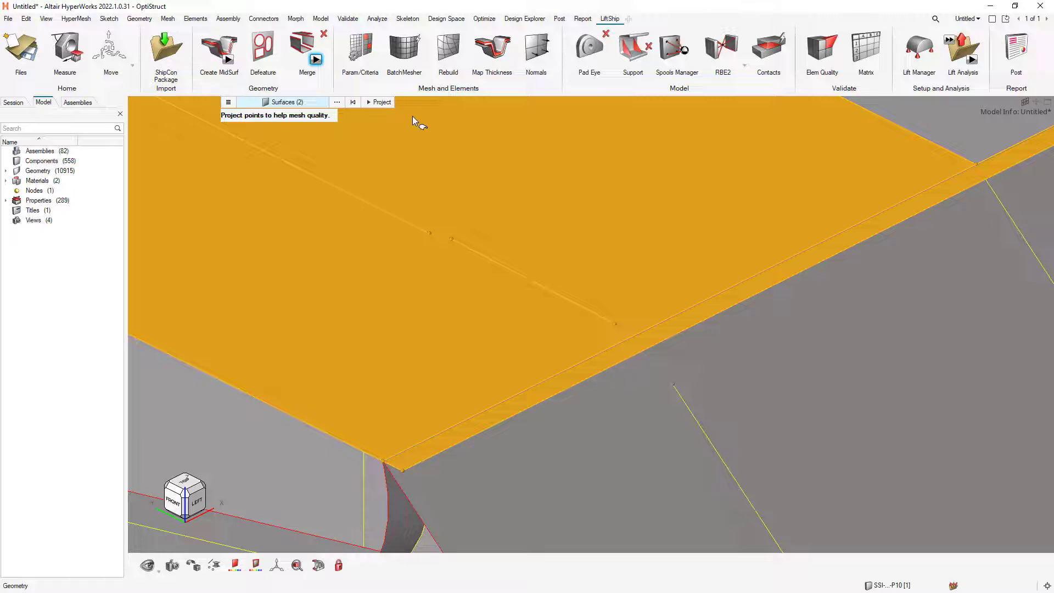
pyautogui.click(379, 101)
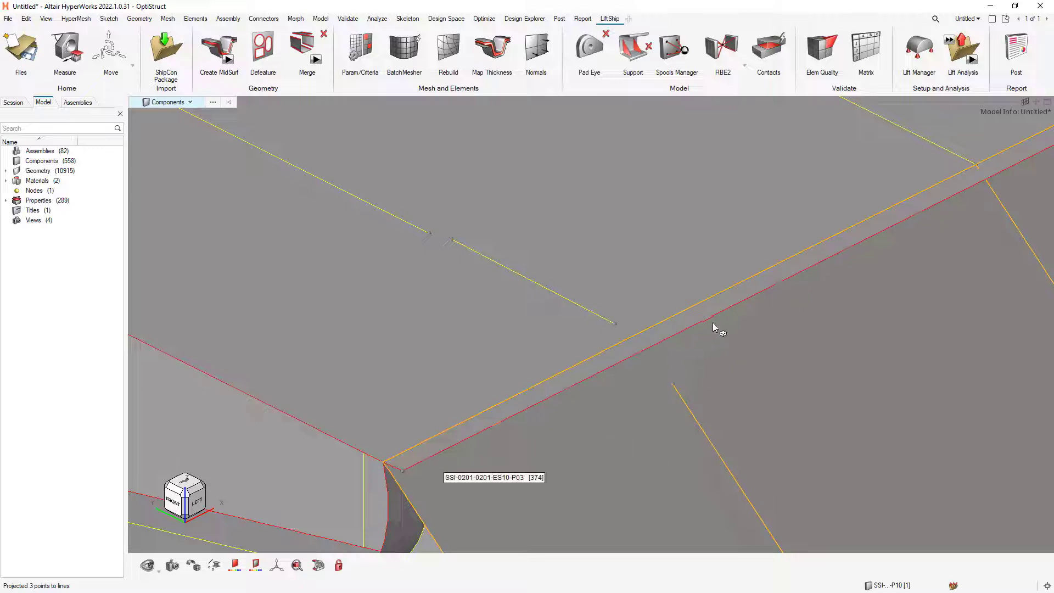
pyautogui.moveTo(829, 381); pyautogui.dragTo(582, 452, button='right')
pyautogui.scroll(-3, 583, 452)
pyautogui.scroll(-2, 582, 452)
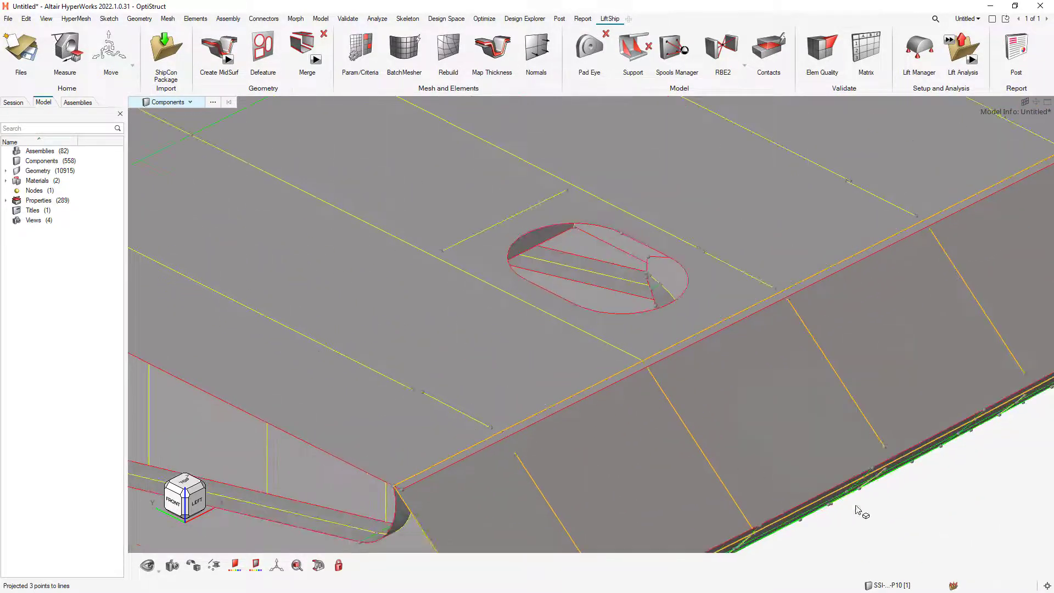